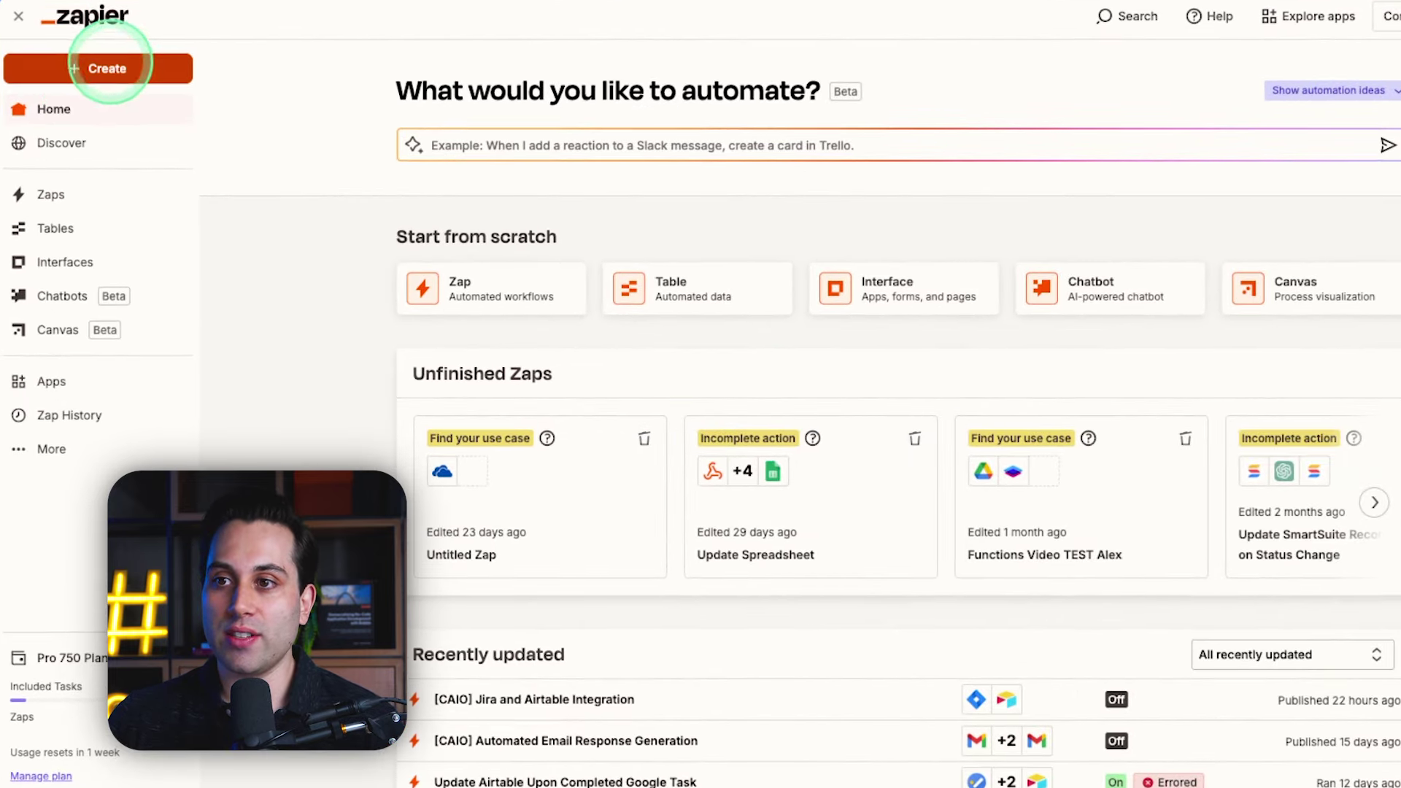
Step: Create a new Untitled Zap draft from the sidebar's Create > Zaps menu
left_click(109, 67)
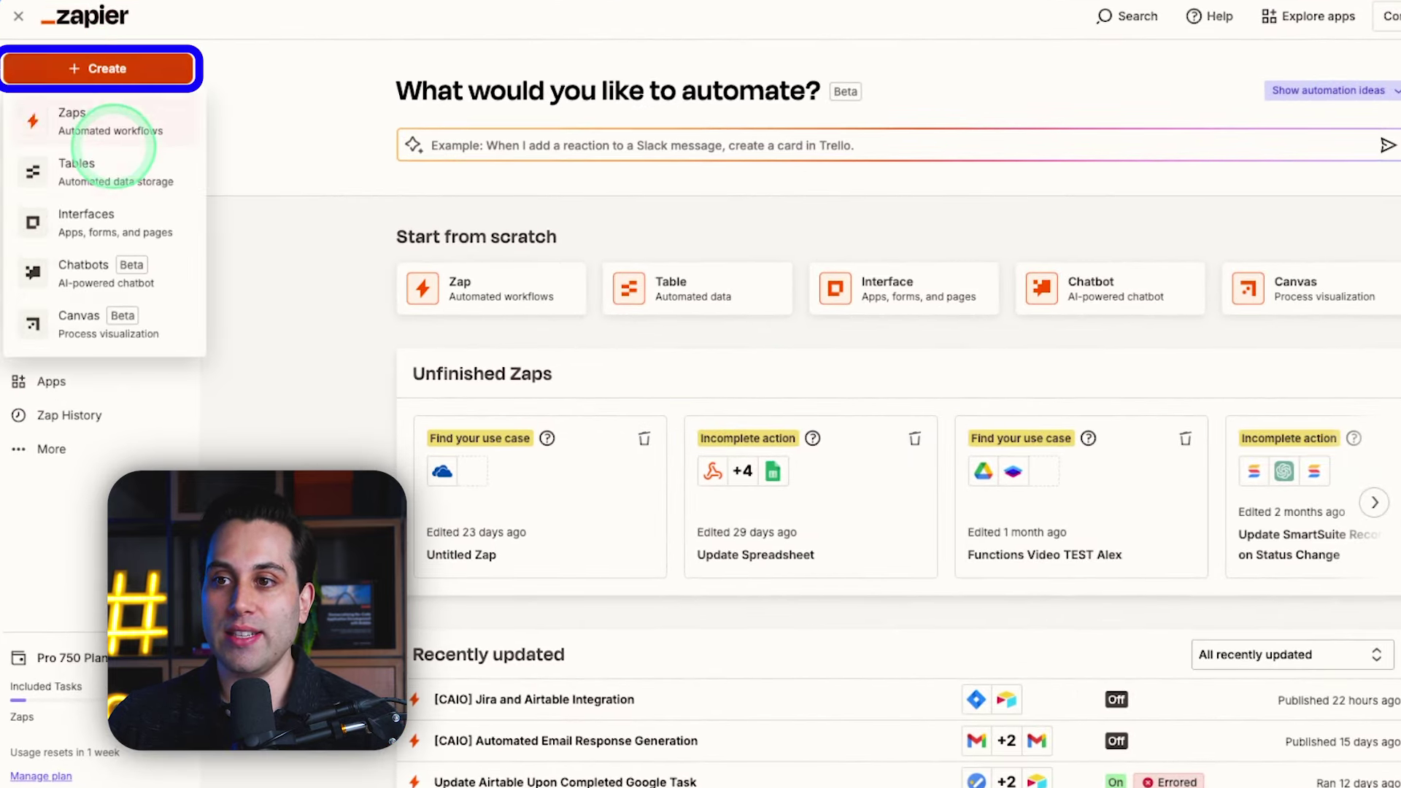
left_click(67, 112)
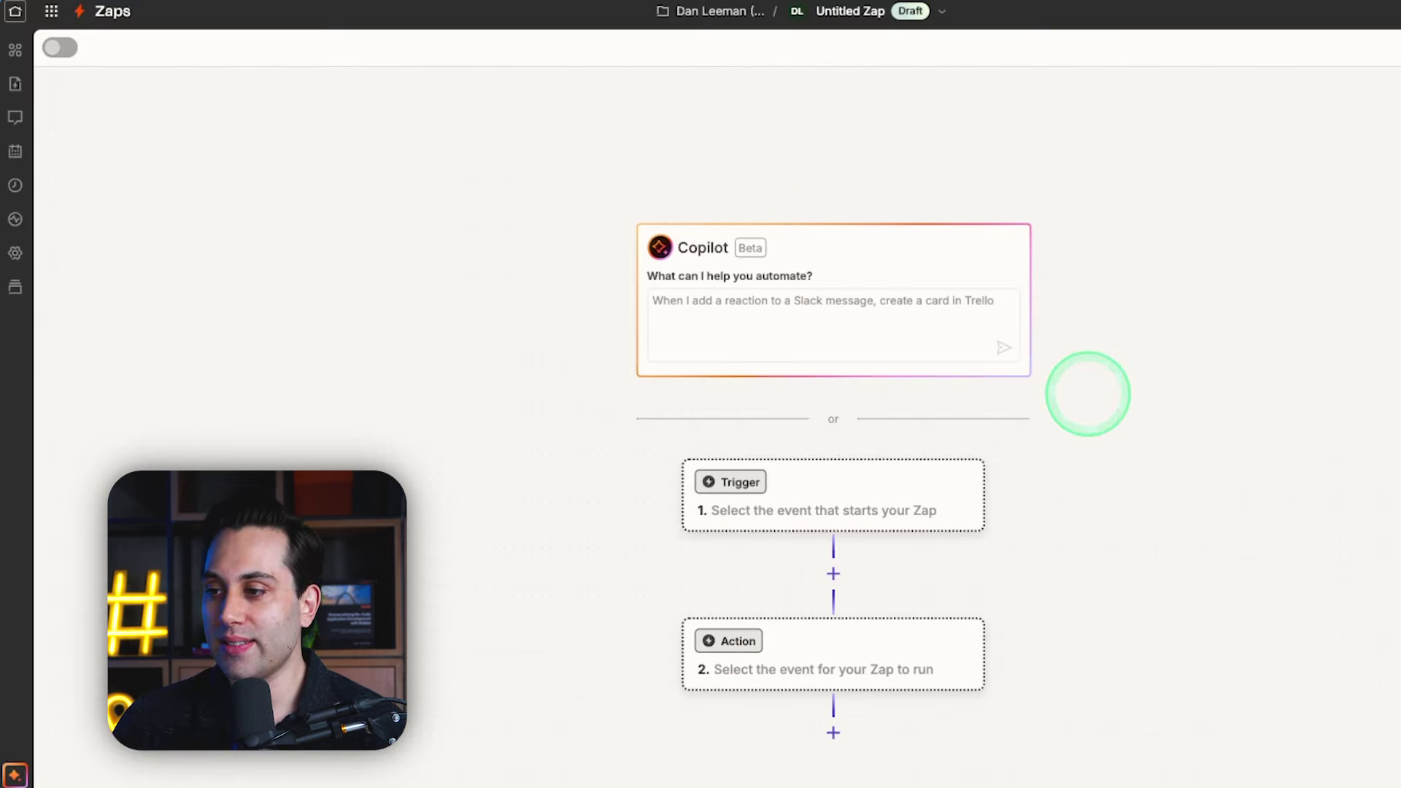
scroll(932, 475, "down", 2)
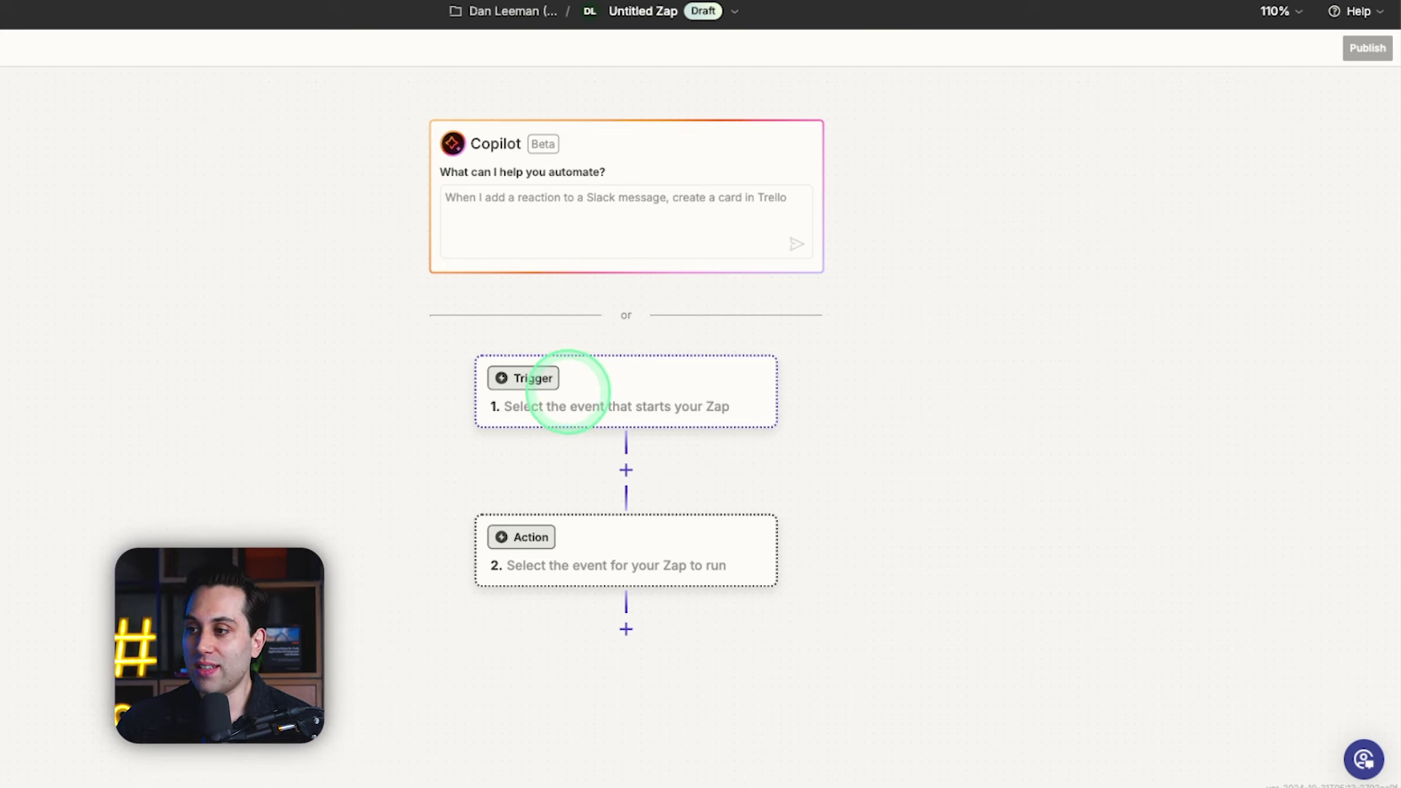
Step: Choose Gmail as the app for the Zap's trigger step
left_click(568, 392)
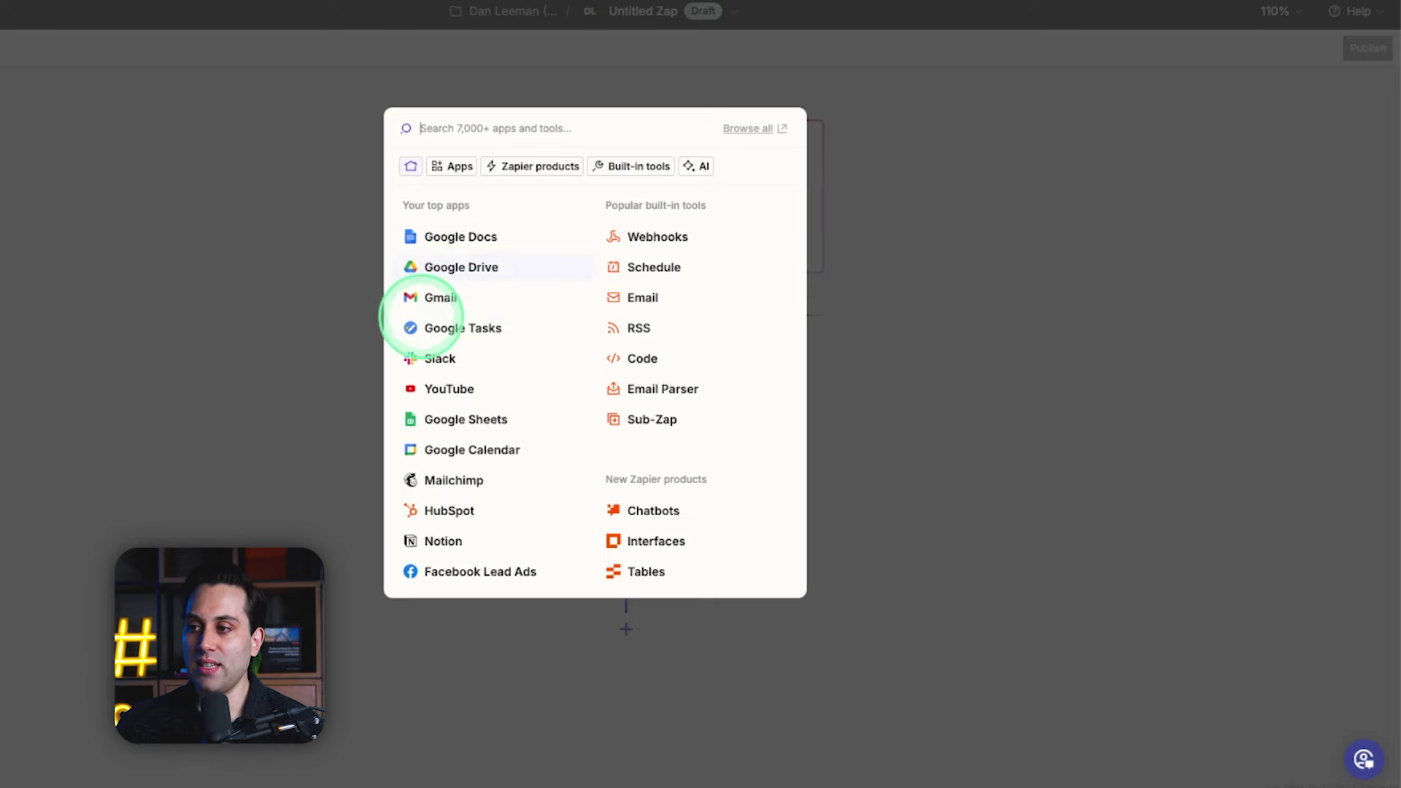
left_click(439, 297)
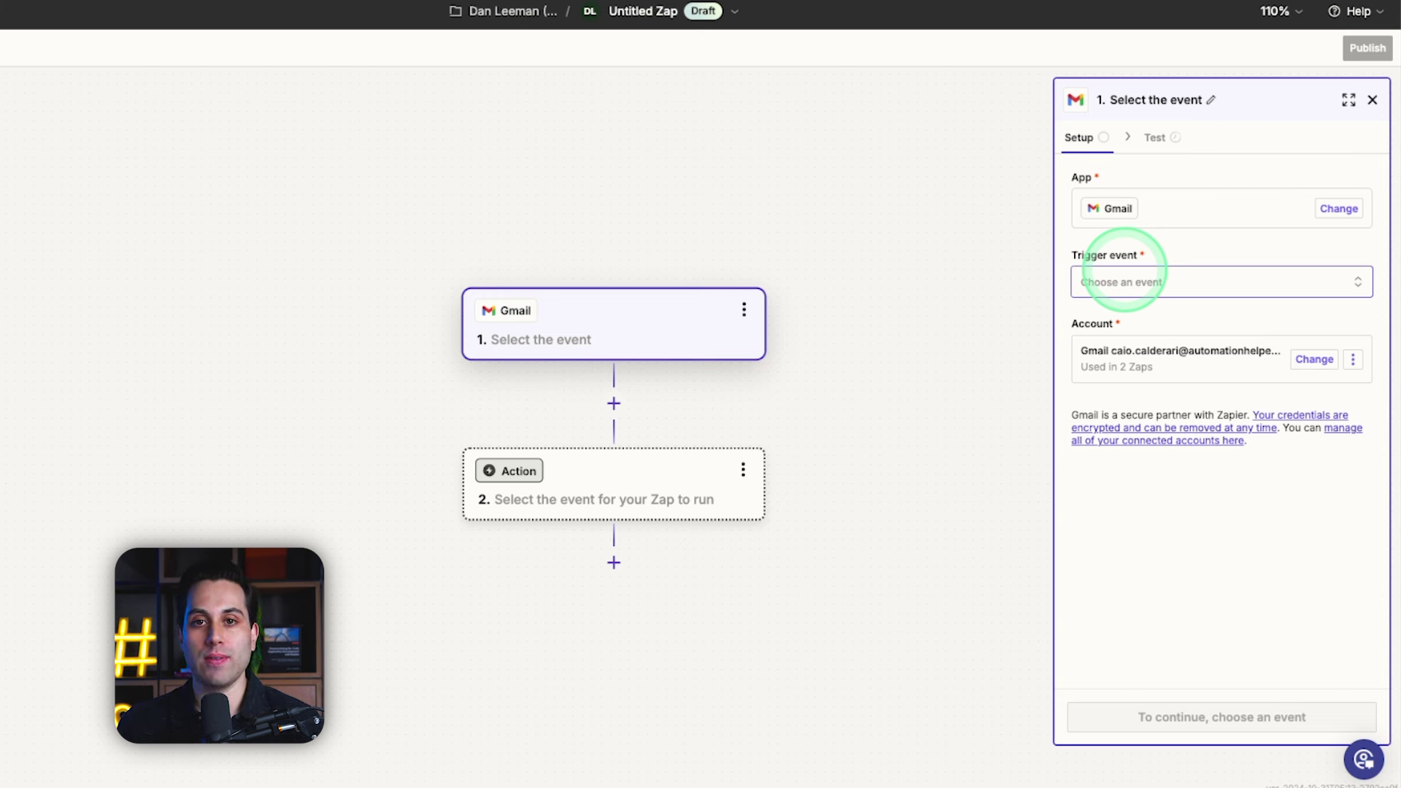
Step: Set the Gmail trigger event to New Email and bring up the account options
left_click(1177, 281)
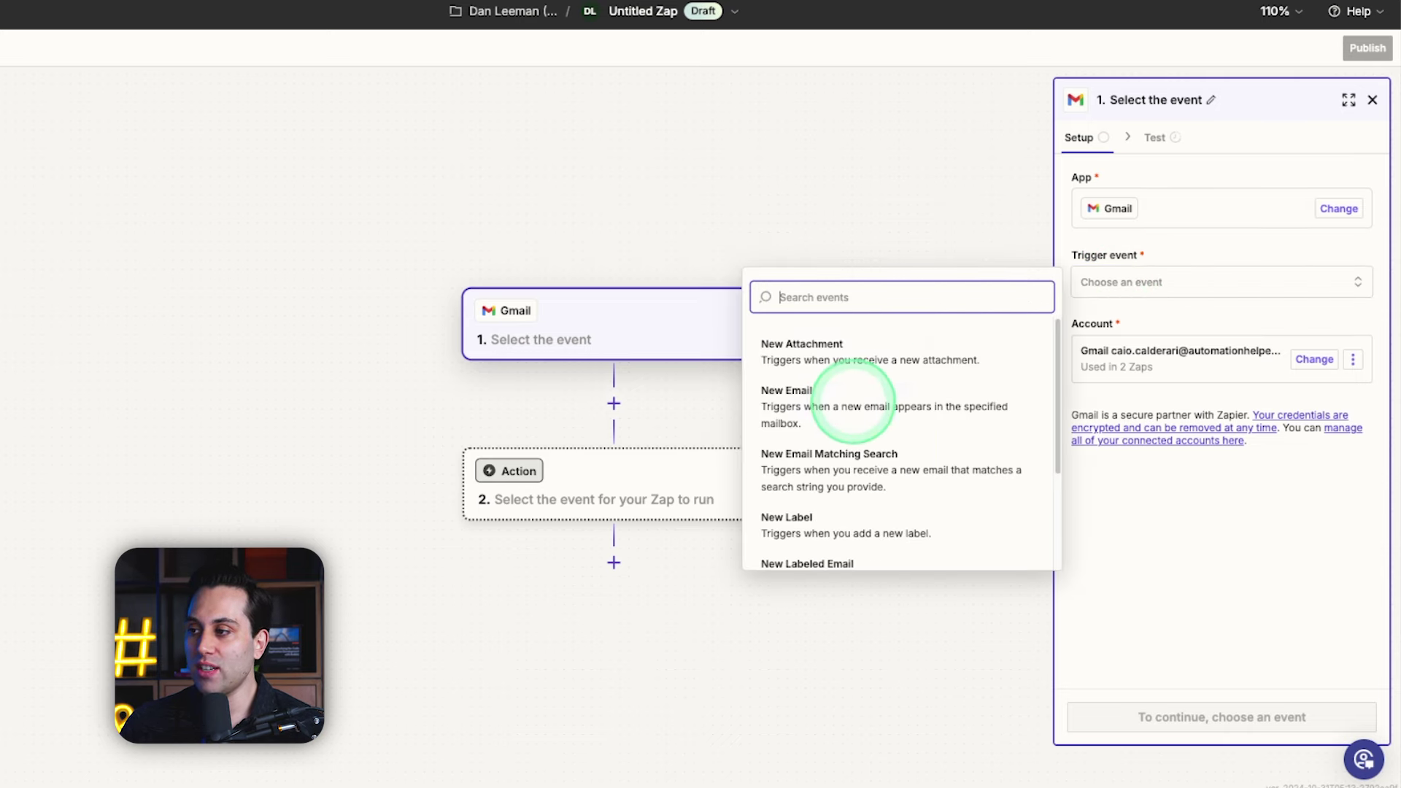
scroll(825, 409, "down", 3)
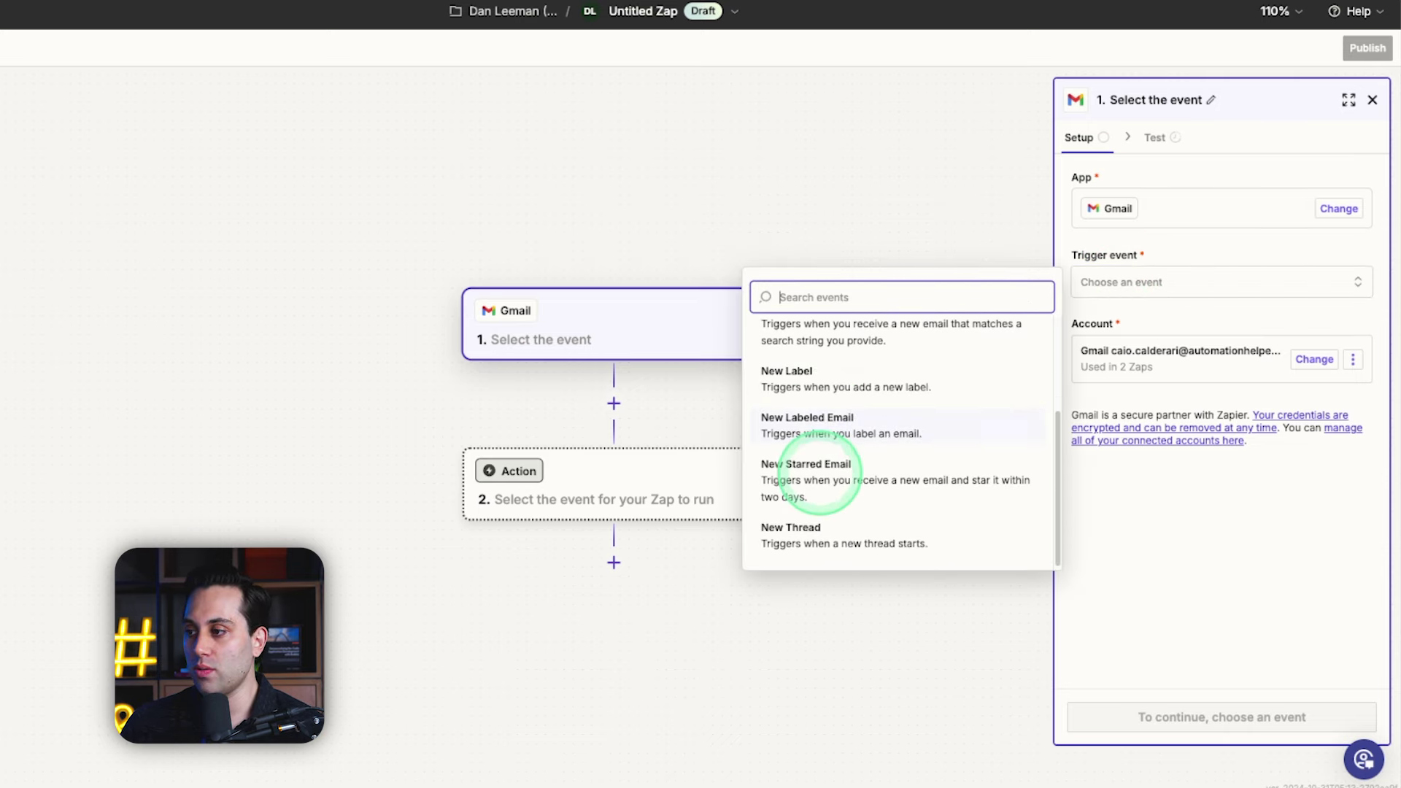
scroll(792, 520, "up", 3)
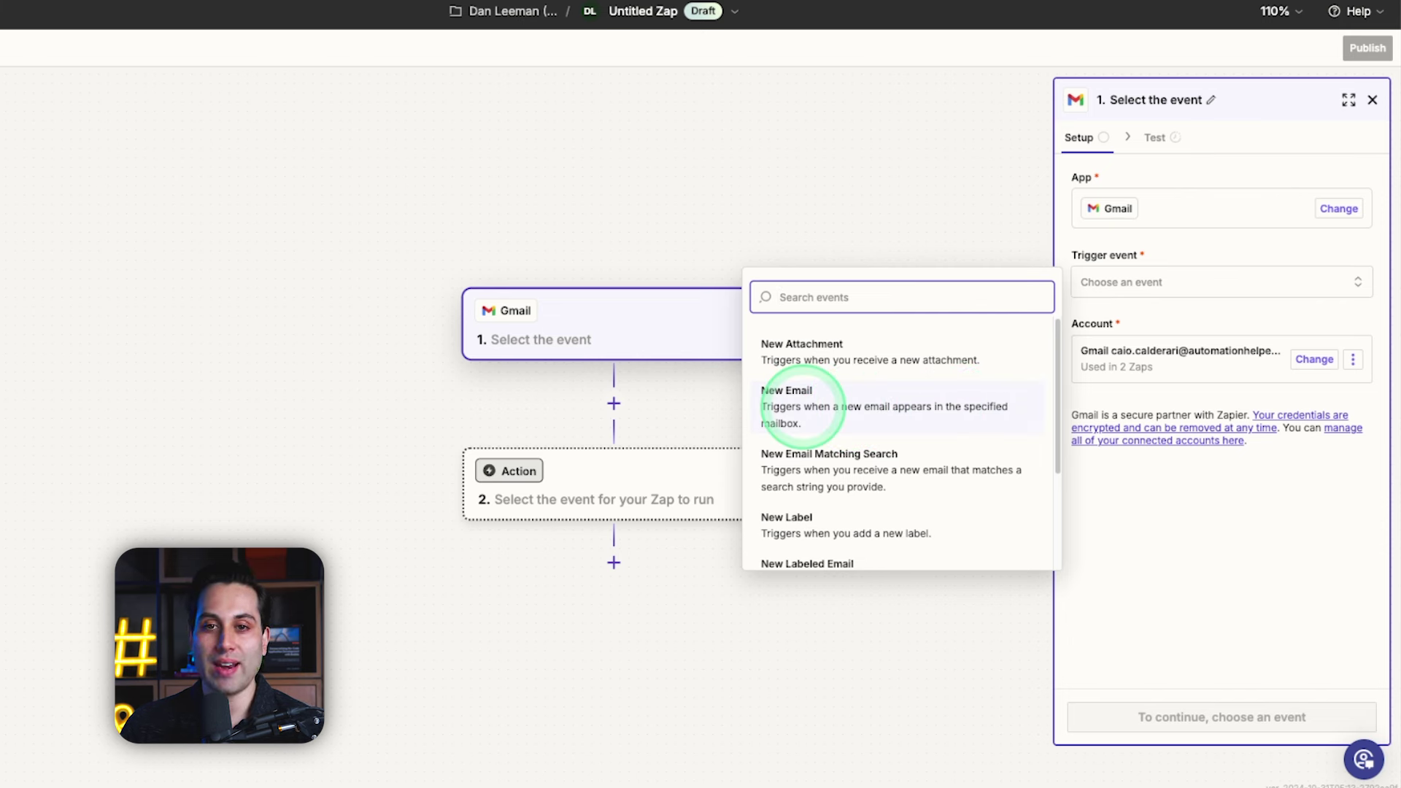
left_click(802, 403)
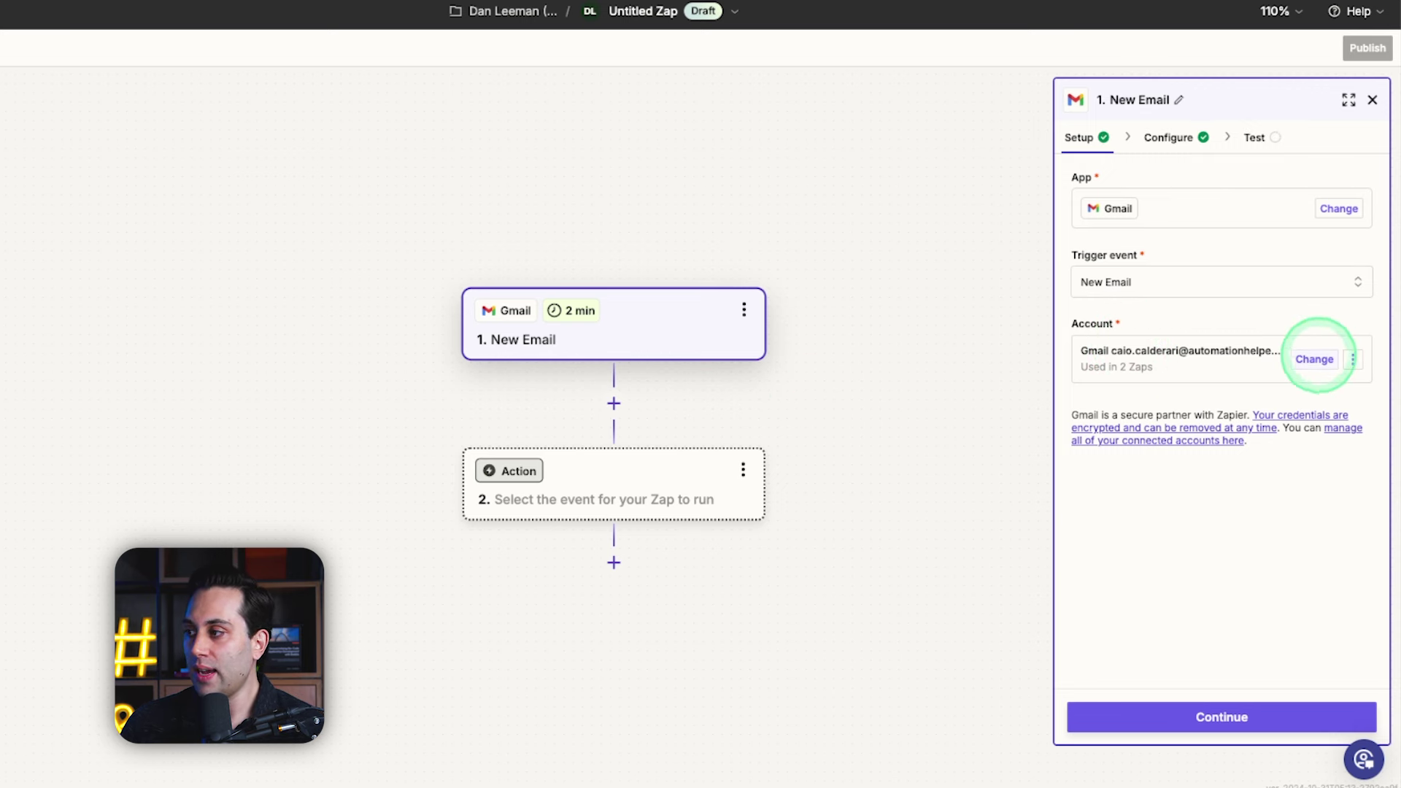
left_click(1313, 359)
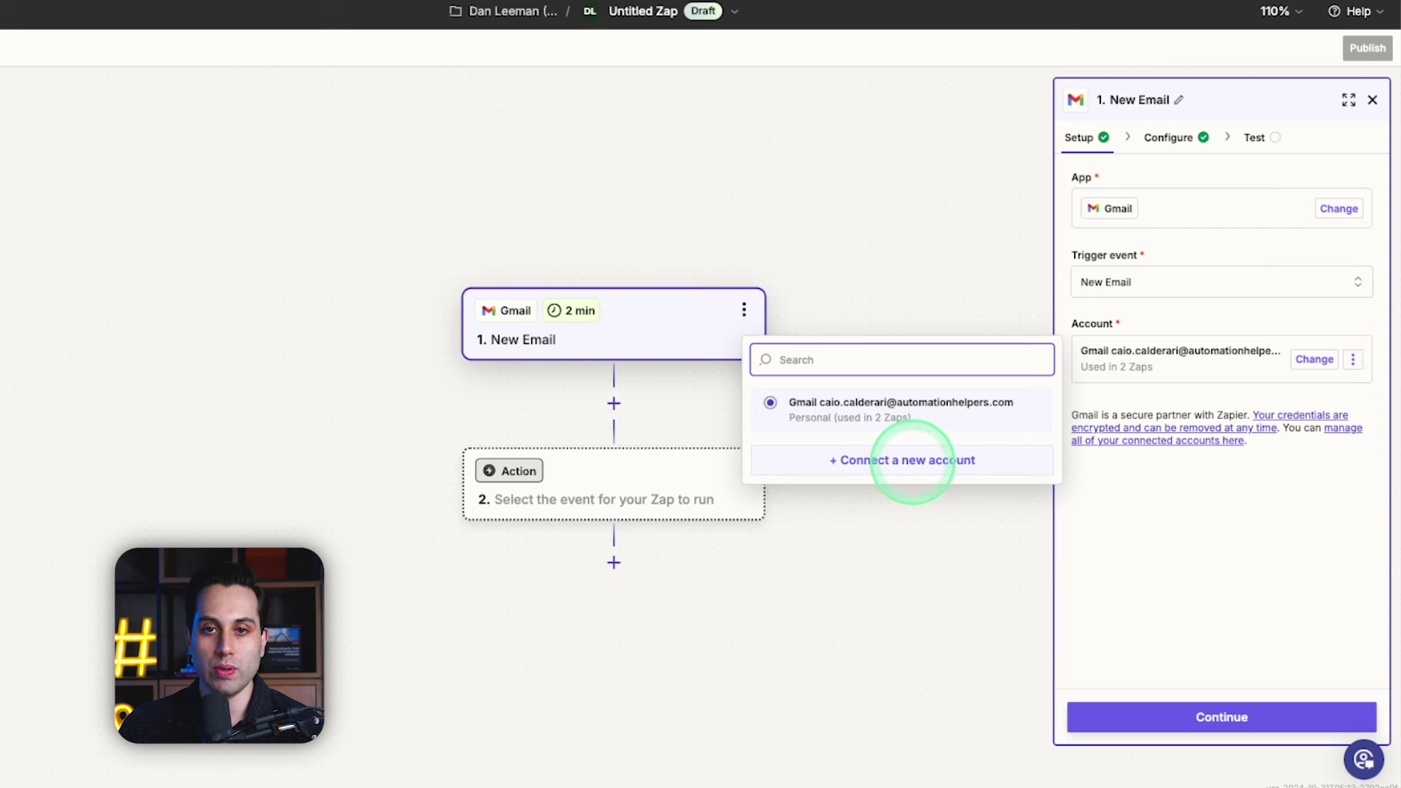
Step: Connect a new Google account and allow Zapier access to its Gmail
left_click(908, 460)
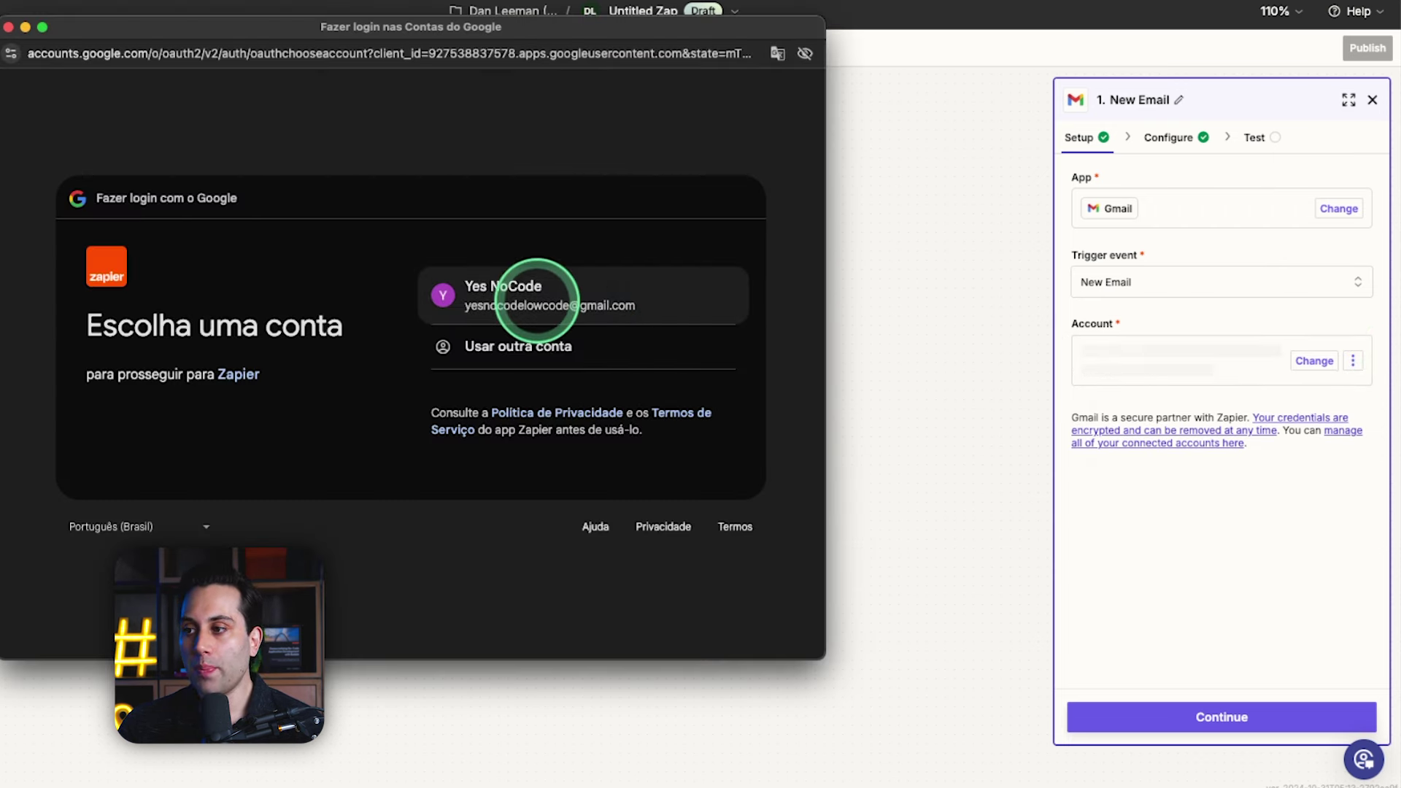
left_click(530, 307)
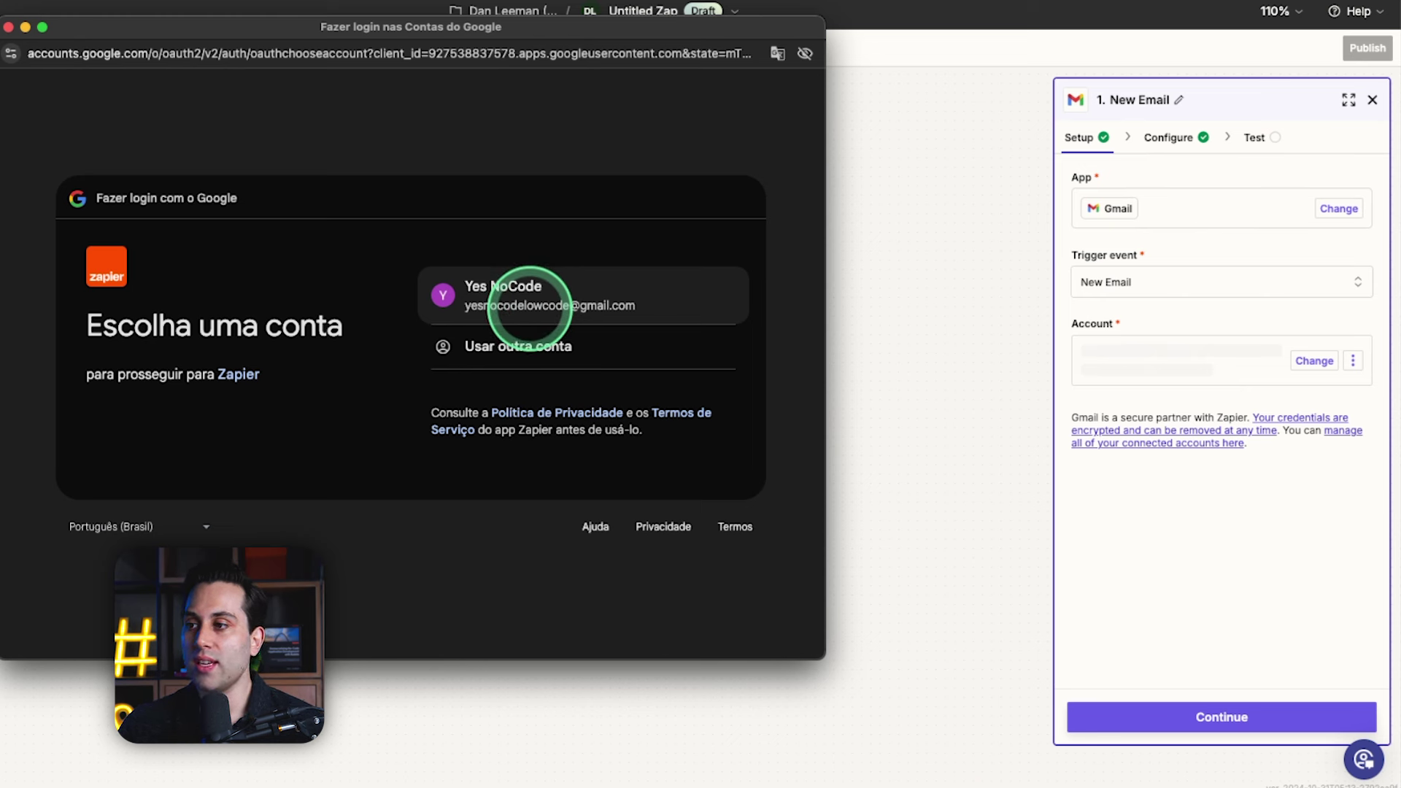
left_click(530, 307)
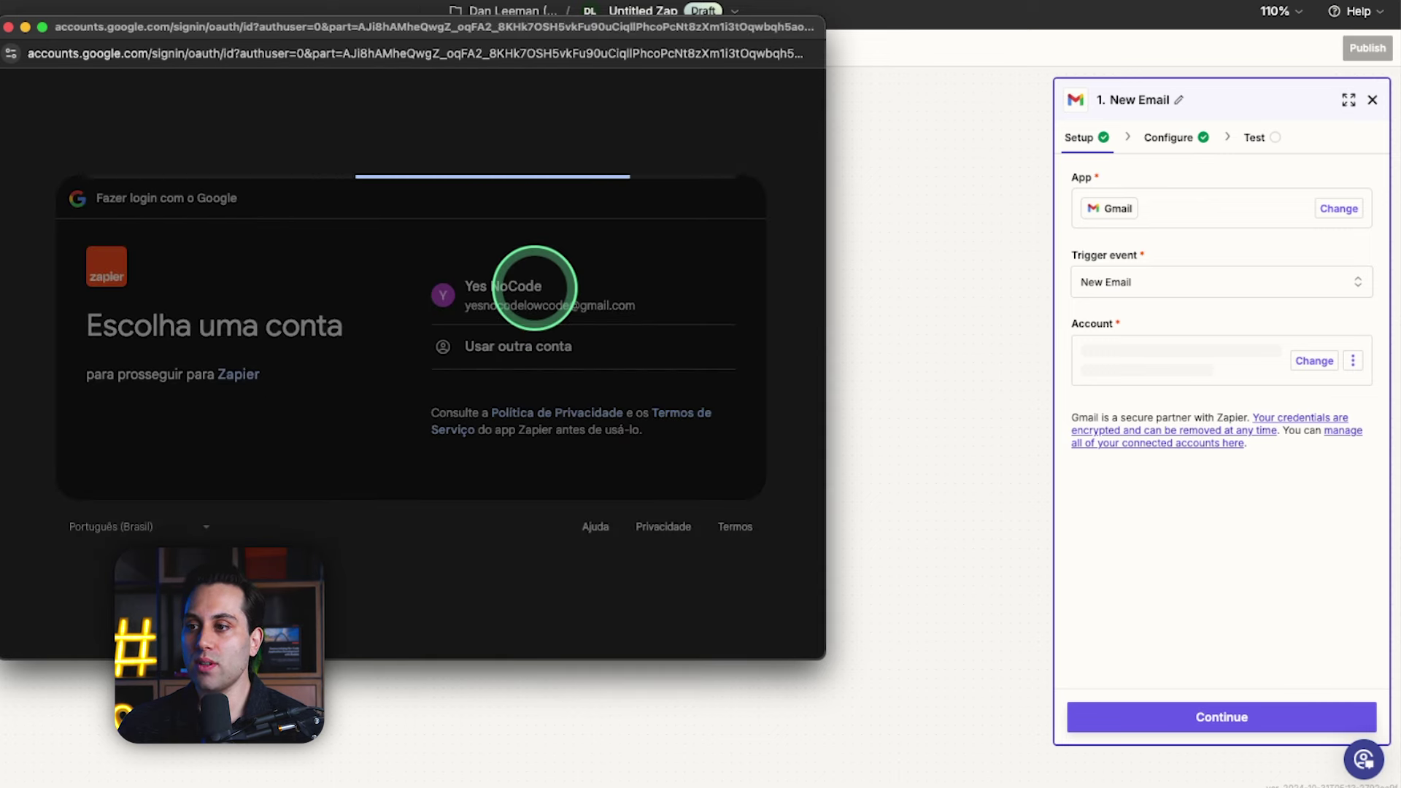
left_click(657, 451)
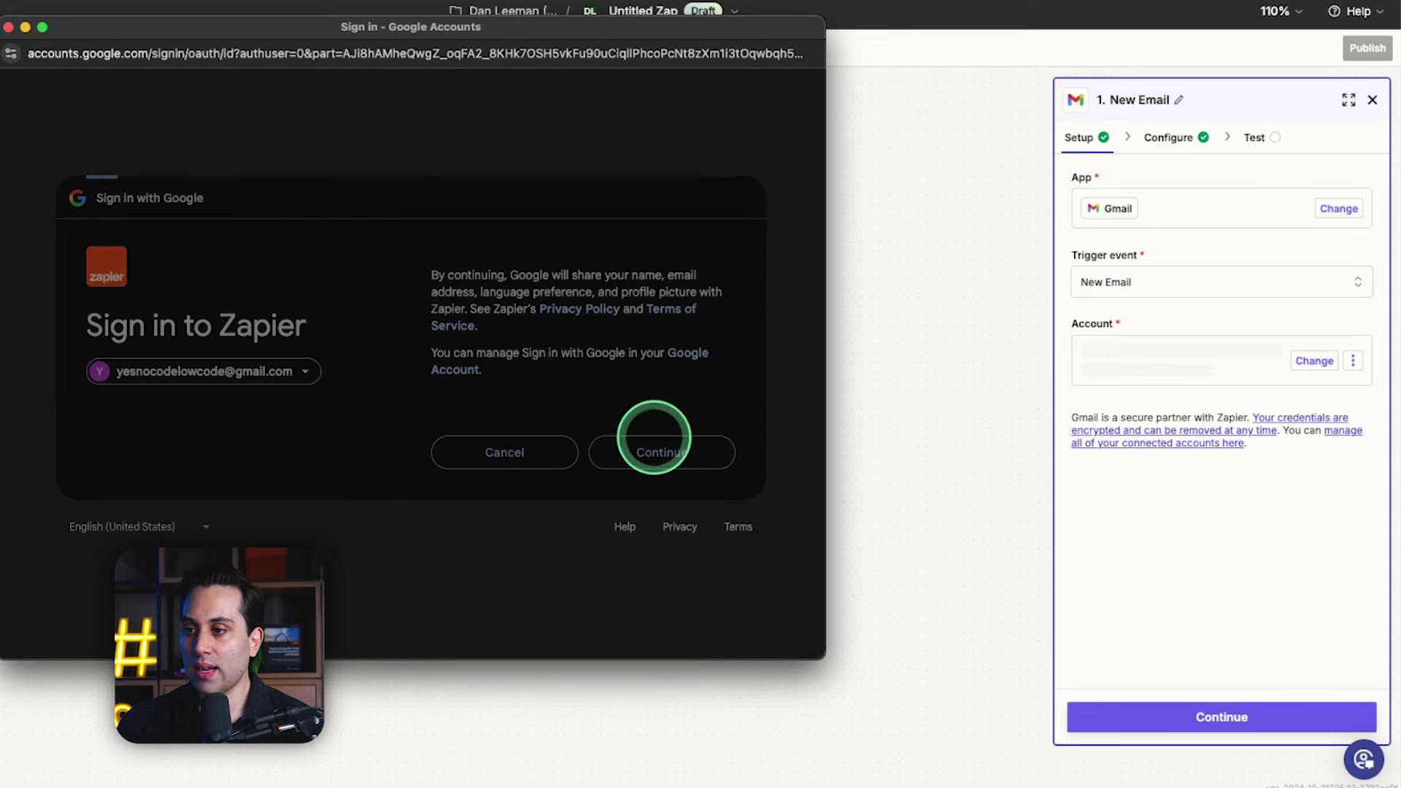
left_click(642, 541)
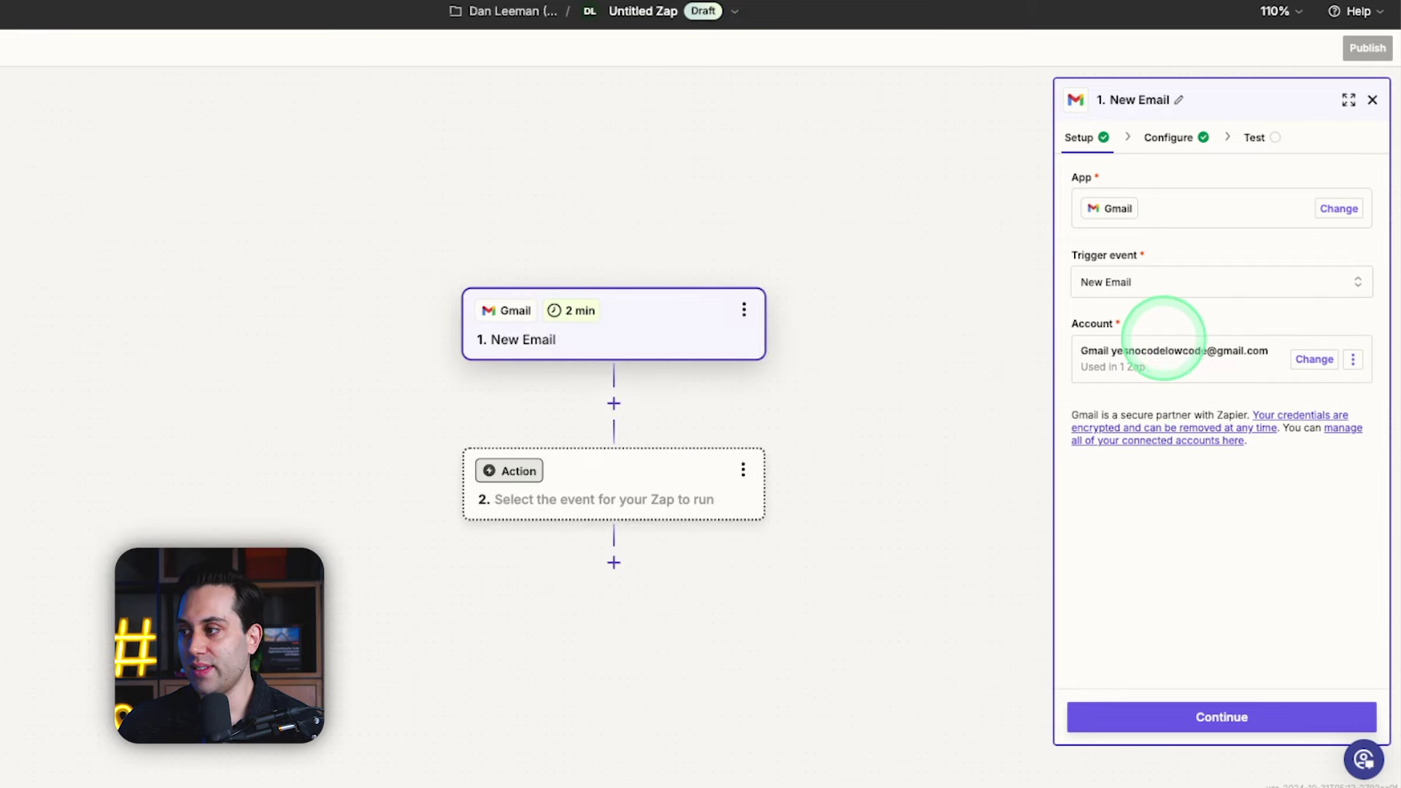
scroll(641, 409, "up", 5)
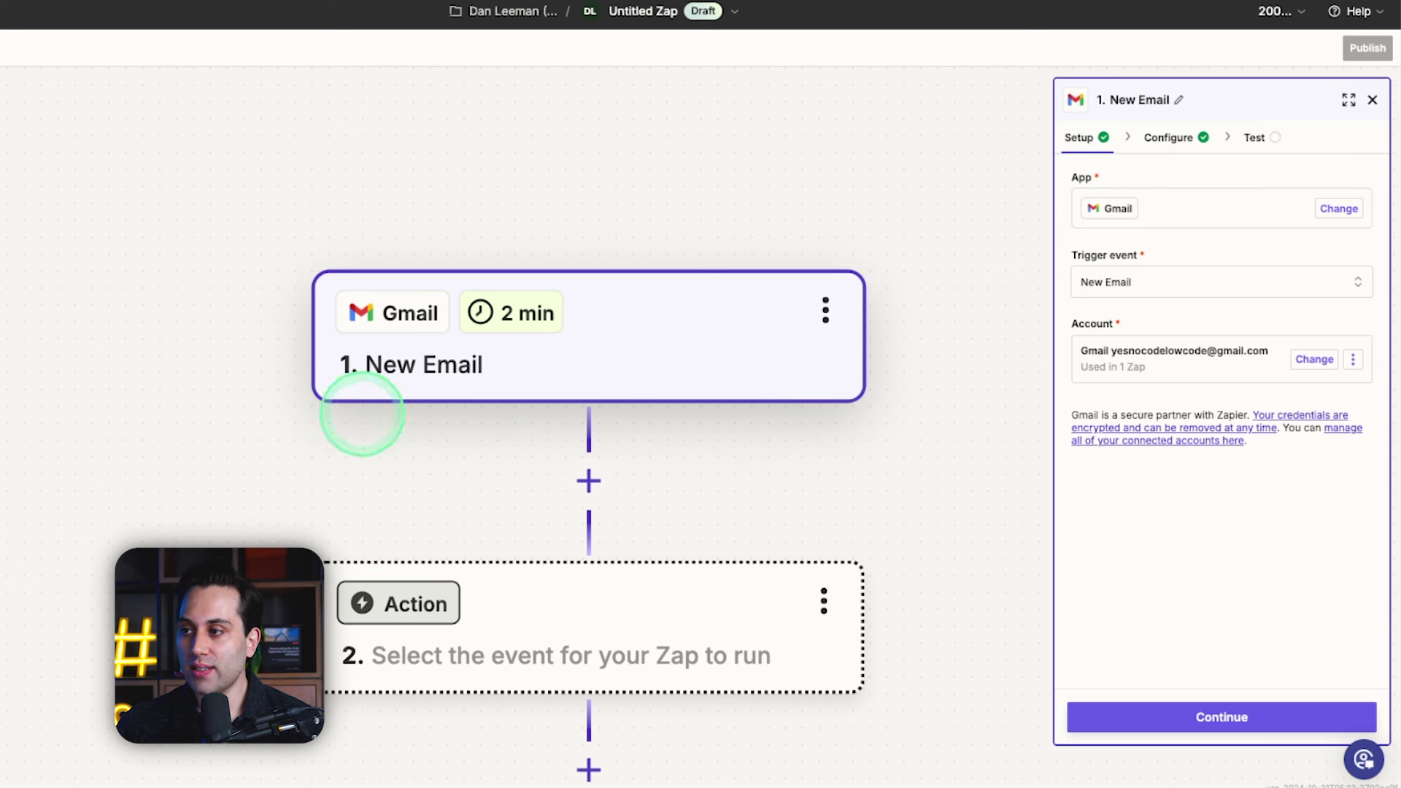
scroll(633, 444, "down", 2)
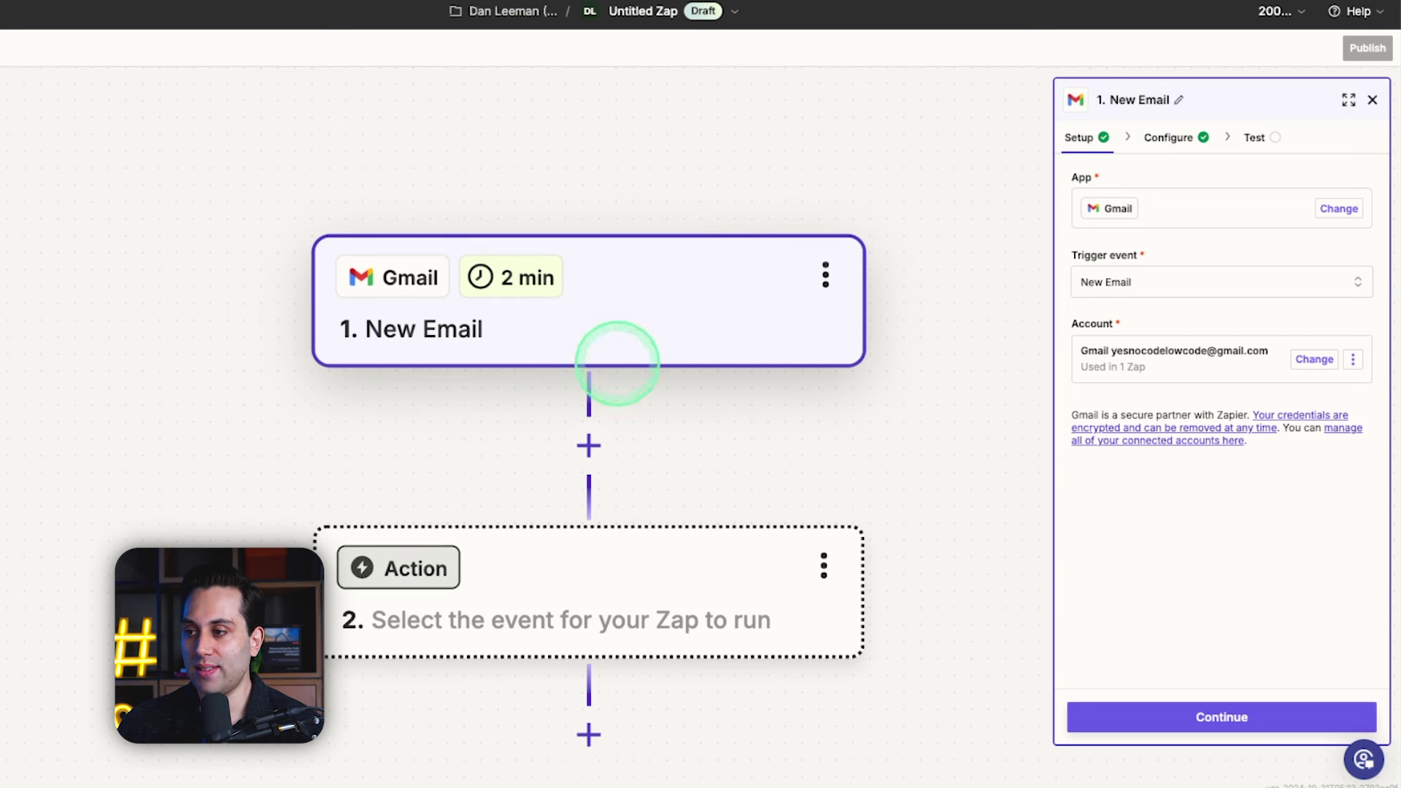
left_click_drag(720, 444, 582, 361)
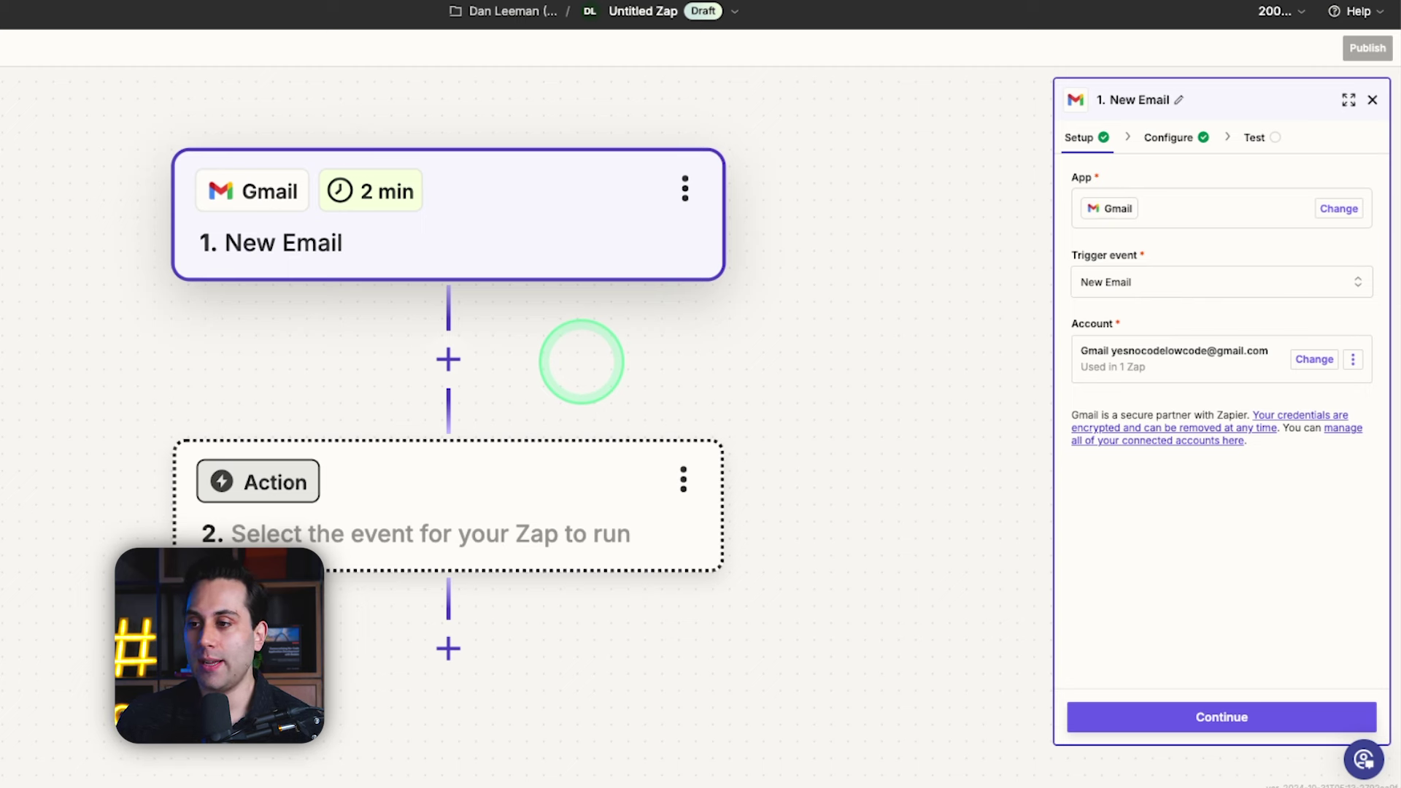
Step: Search 'open' and pick OpenAI (GPT-4, DALL-E, Whisper) as the action app
left_click(431, 495)
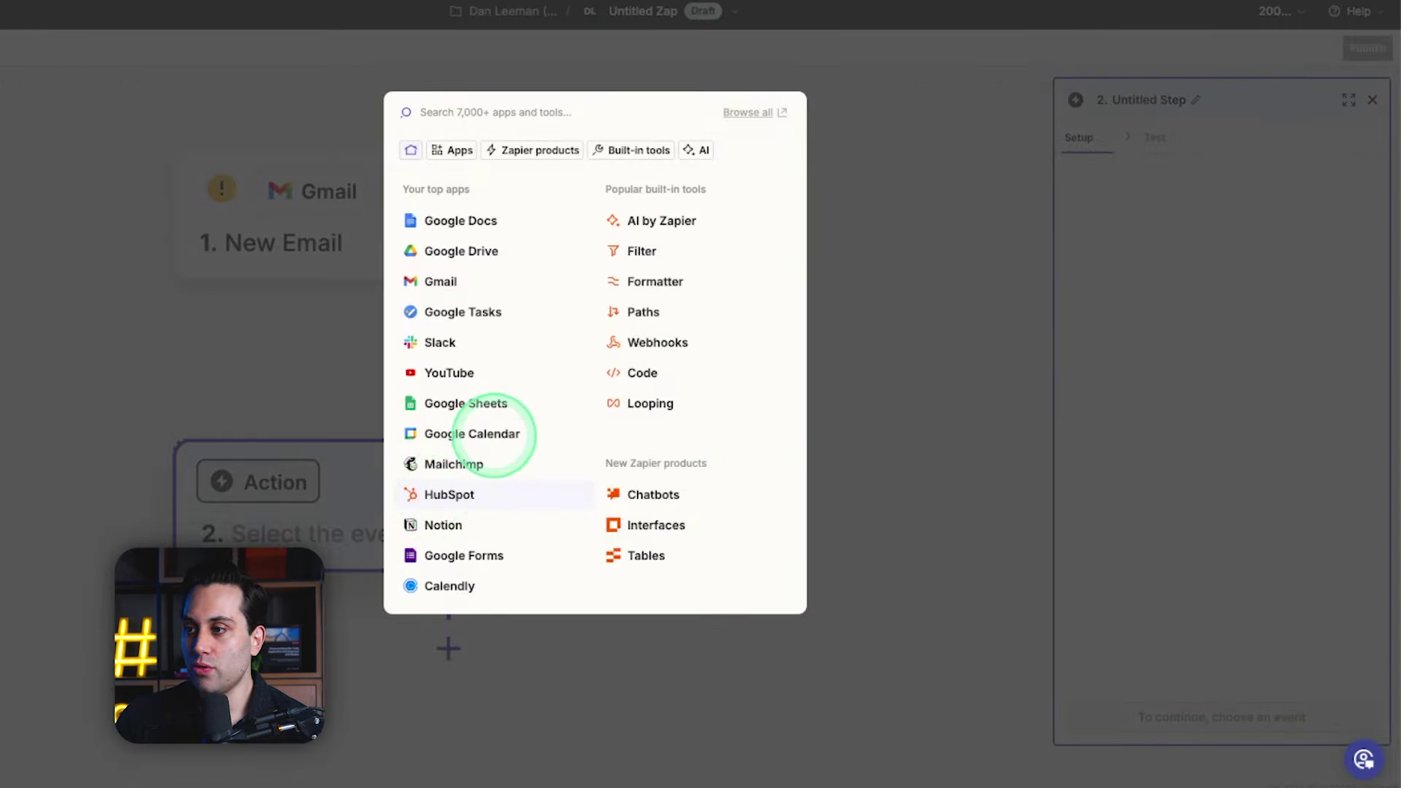
type("open")
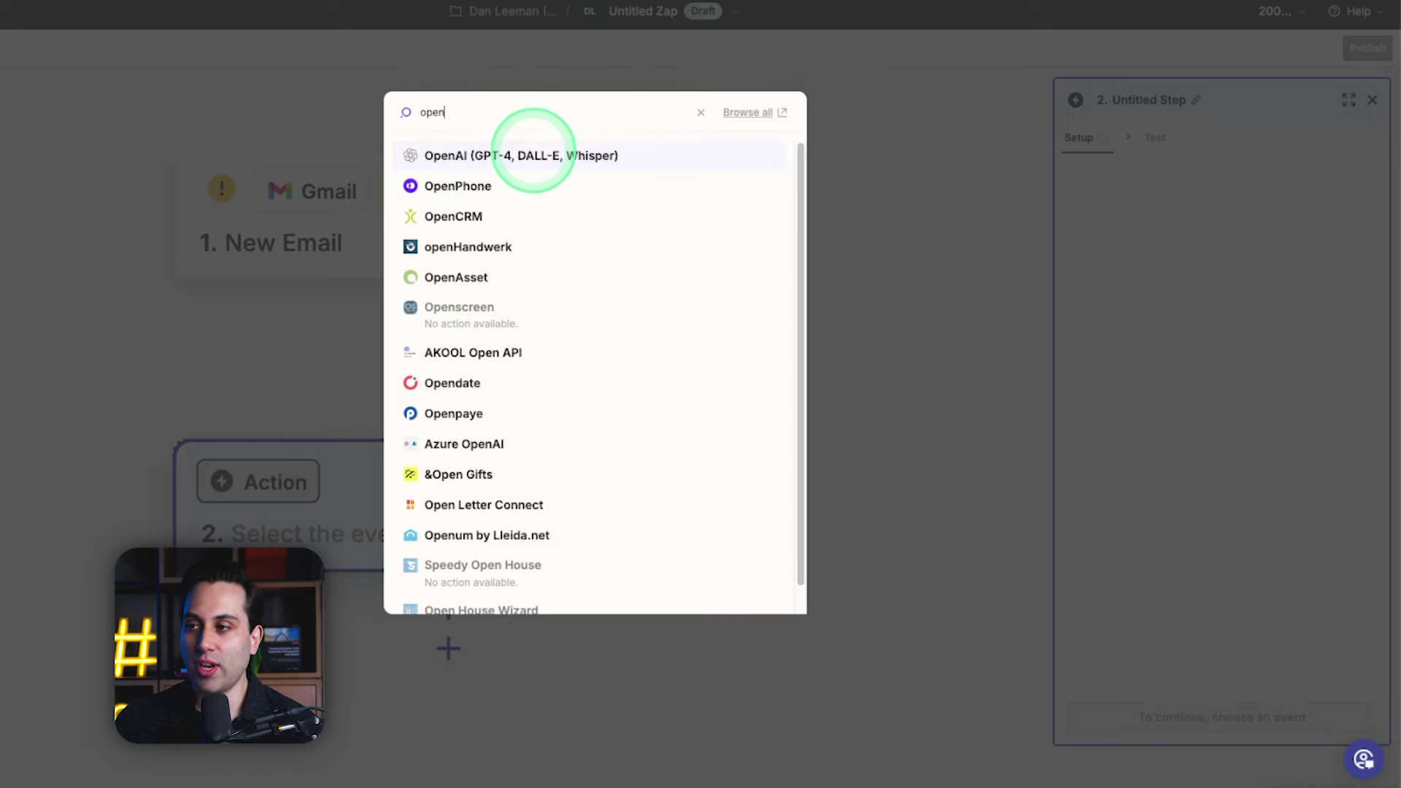
left_click(490, 153)
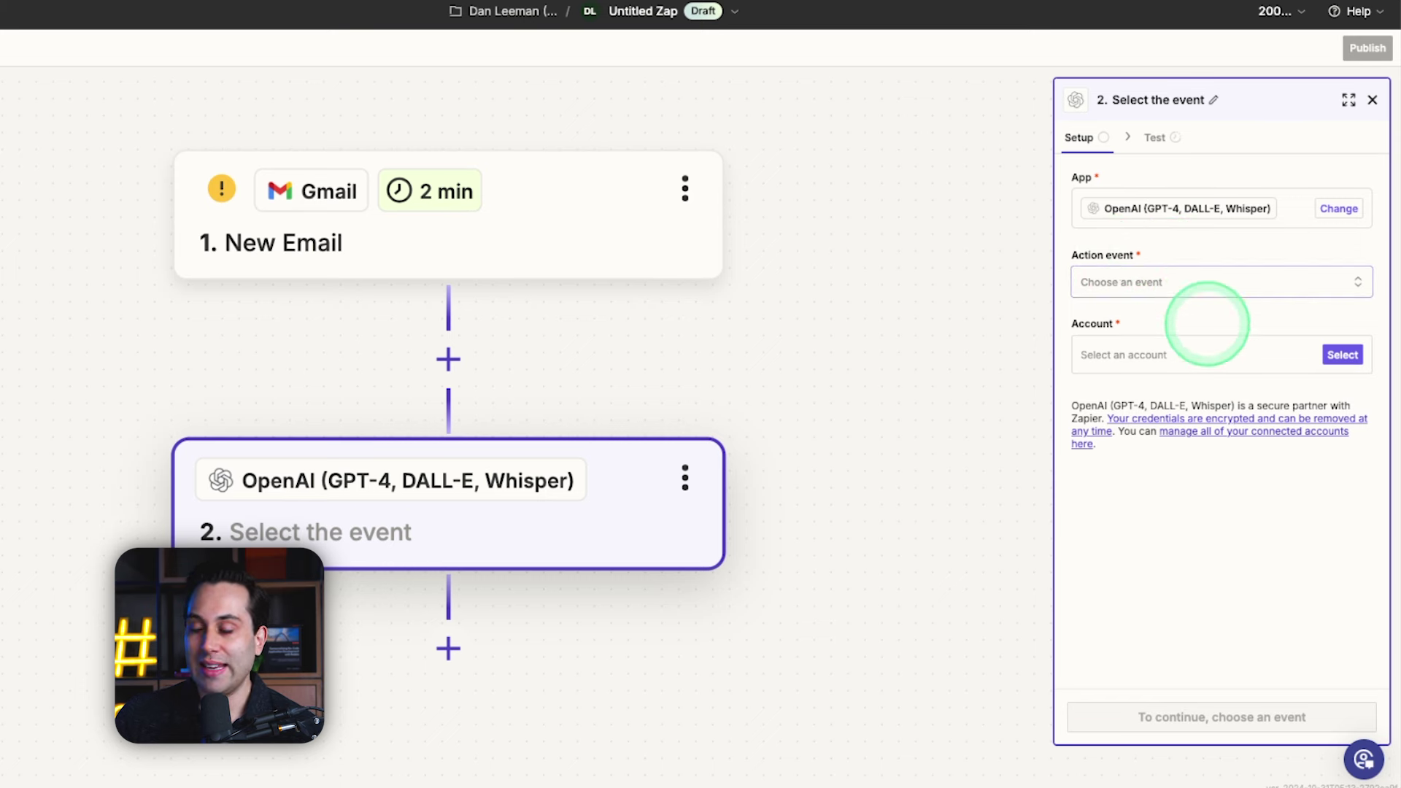
Step: Browse the OpenAI action event list to find Send Prompt
left_click(1215, 280)
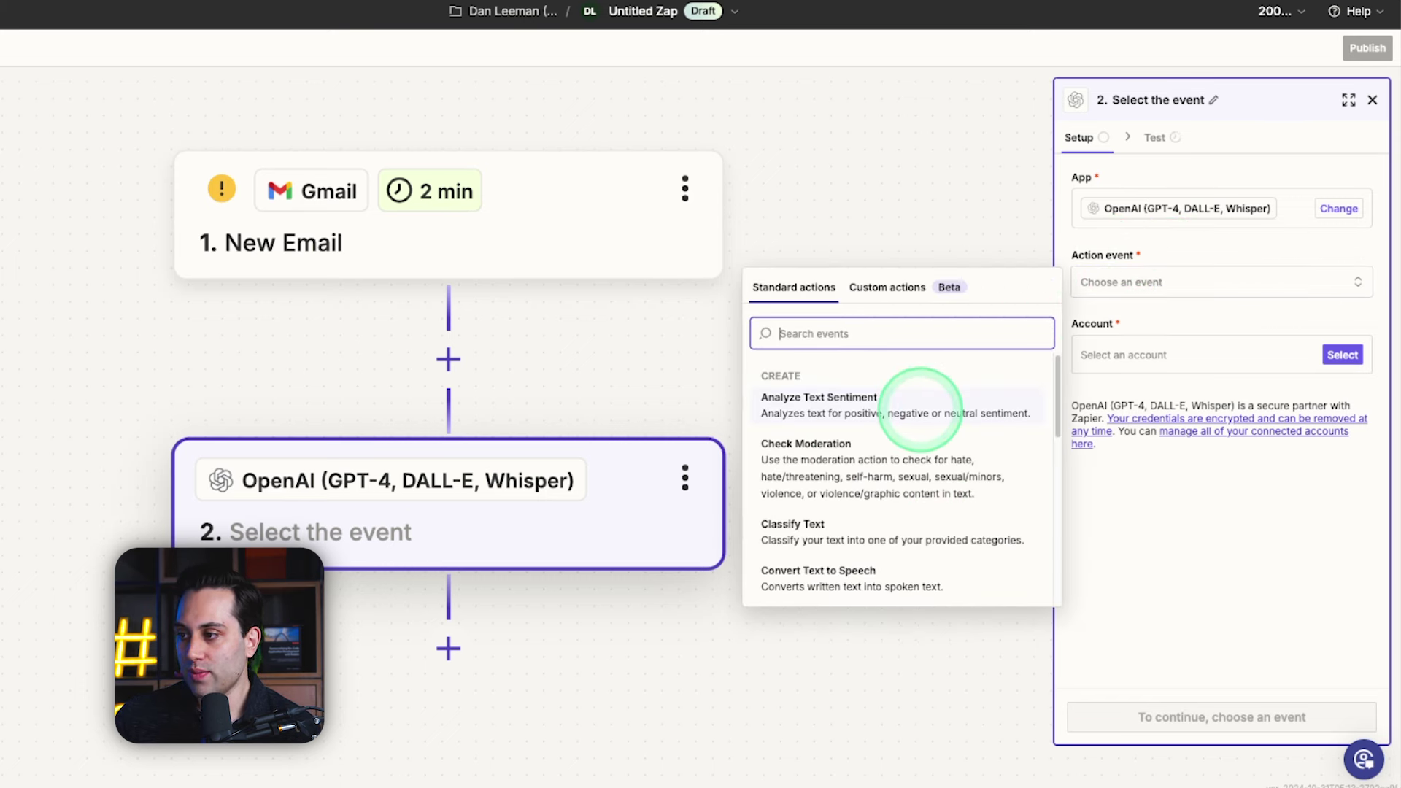
scroll(921, 410, "down", 1)
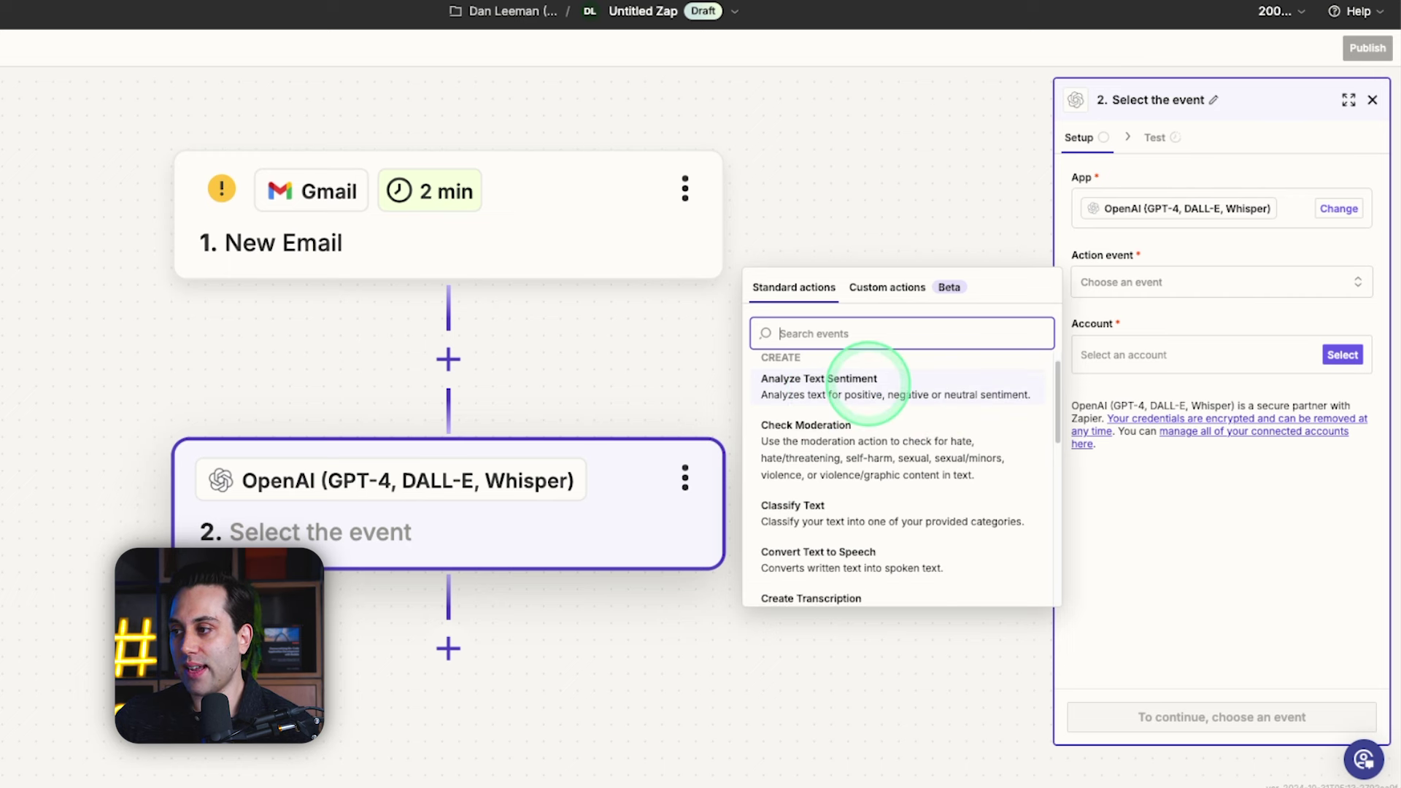
scroll(927, 391, "down", 1)
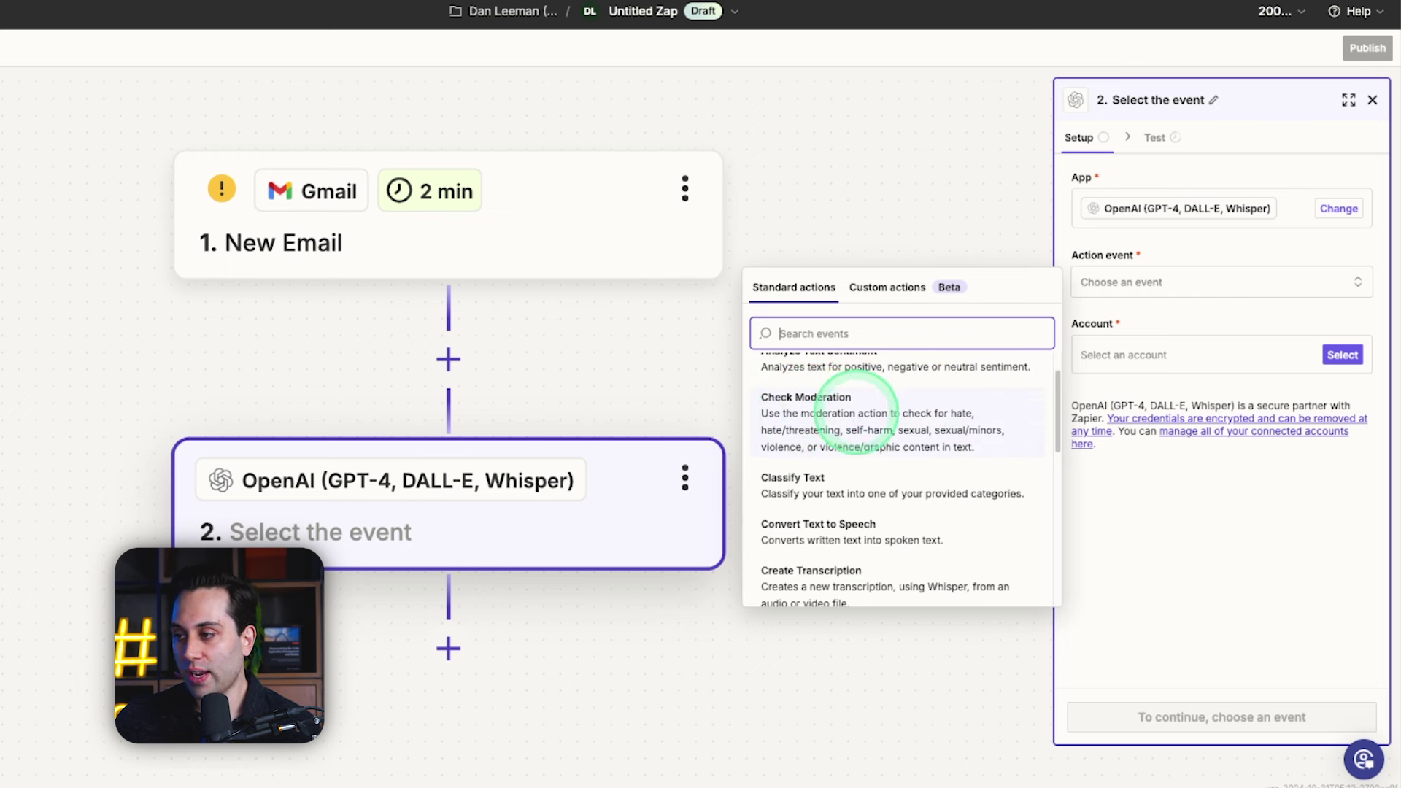
scroll(857, 412, "down", 4)
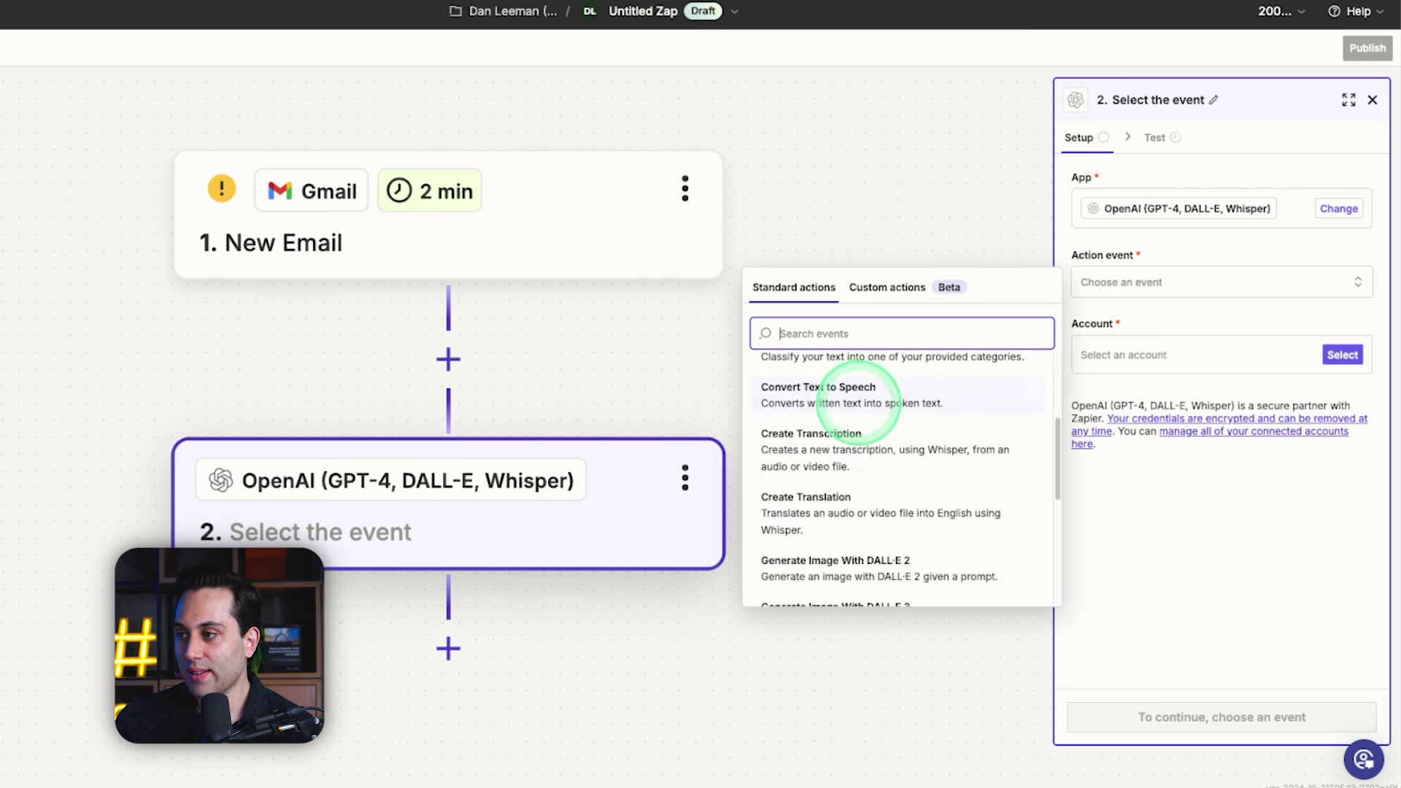
scroll(919, 475, "down", 8)
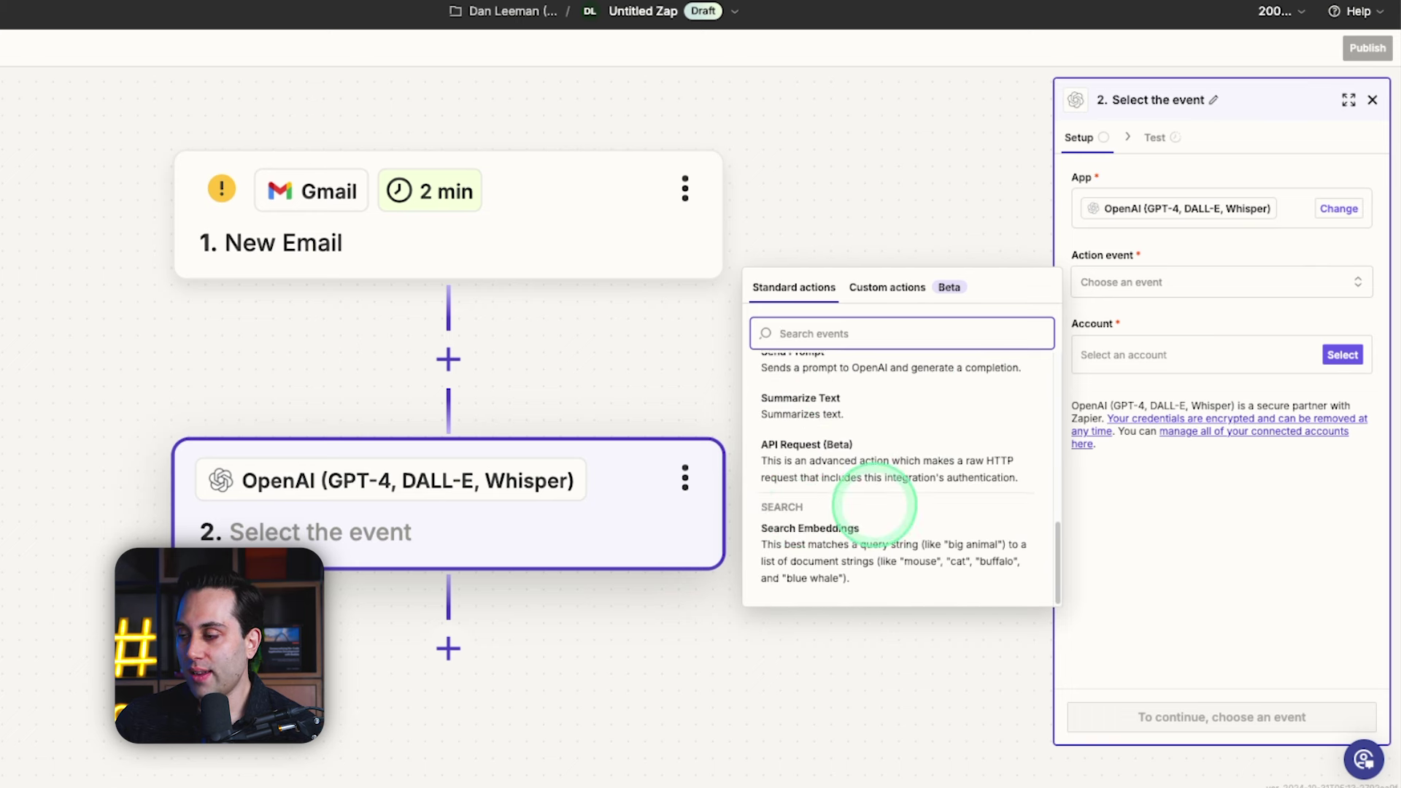
scroll(846, 467, "up", 3)
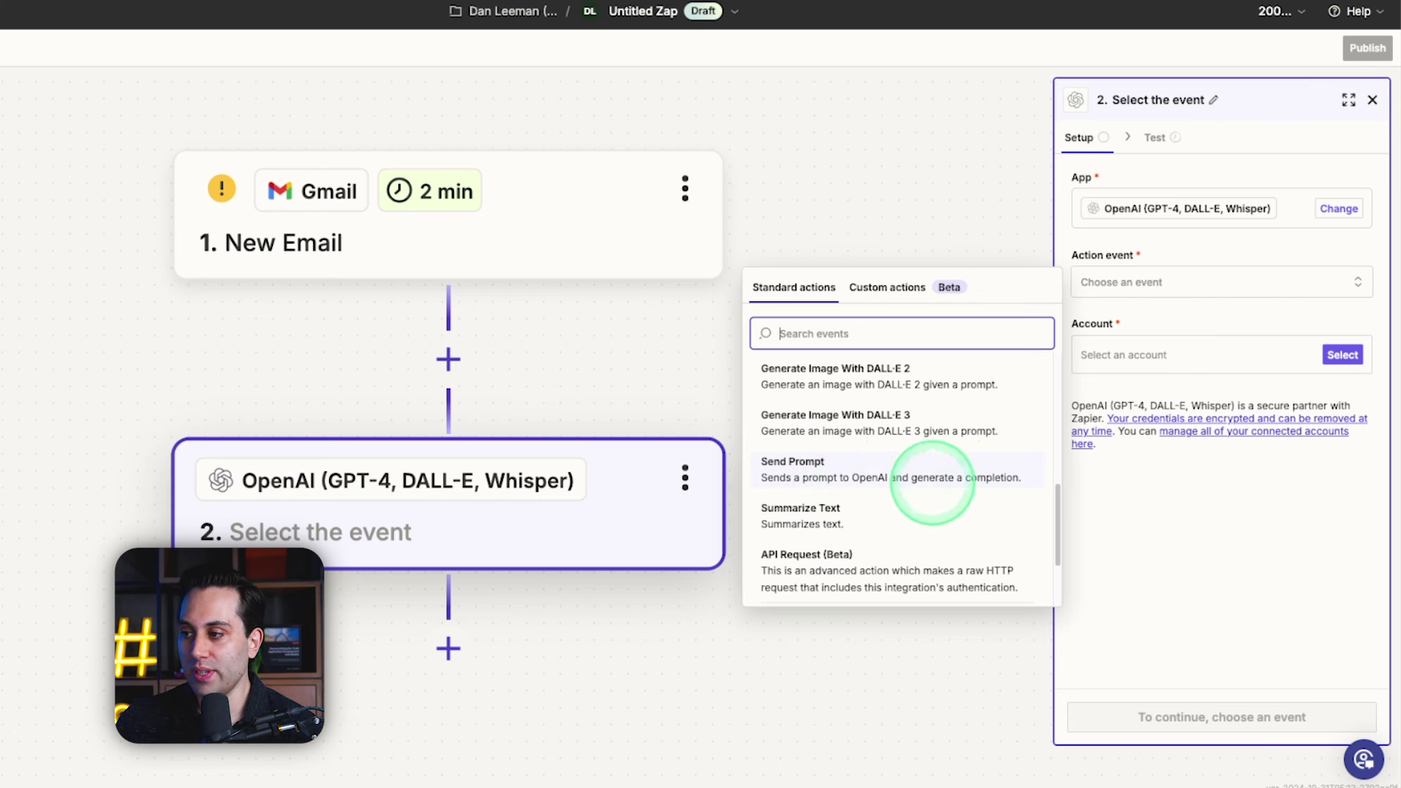
Step: Choose Send Prompt as the event and connect the existing GPT-4 OpenAI account
left_click(864, 466)
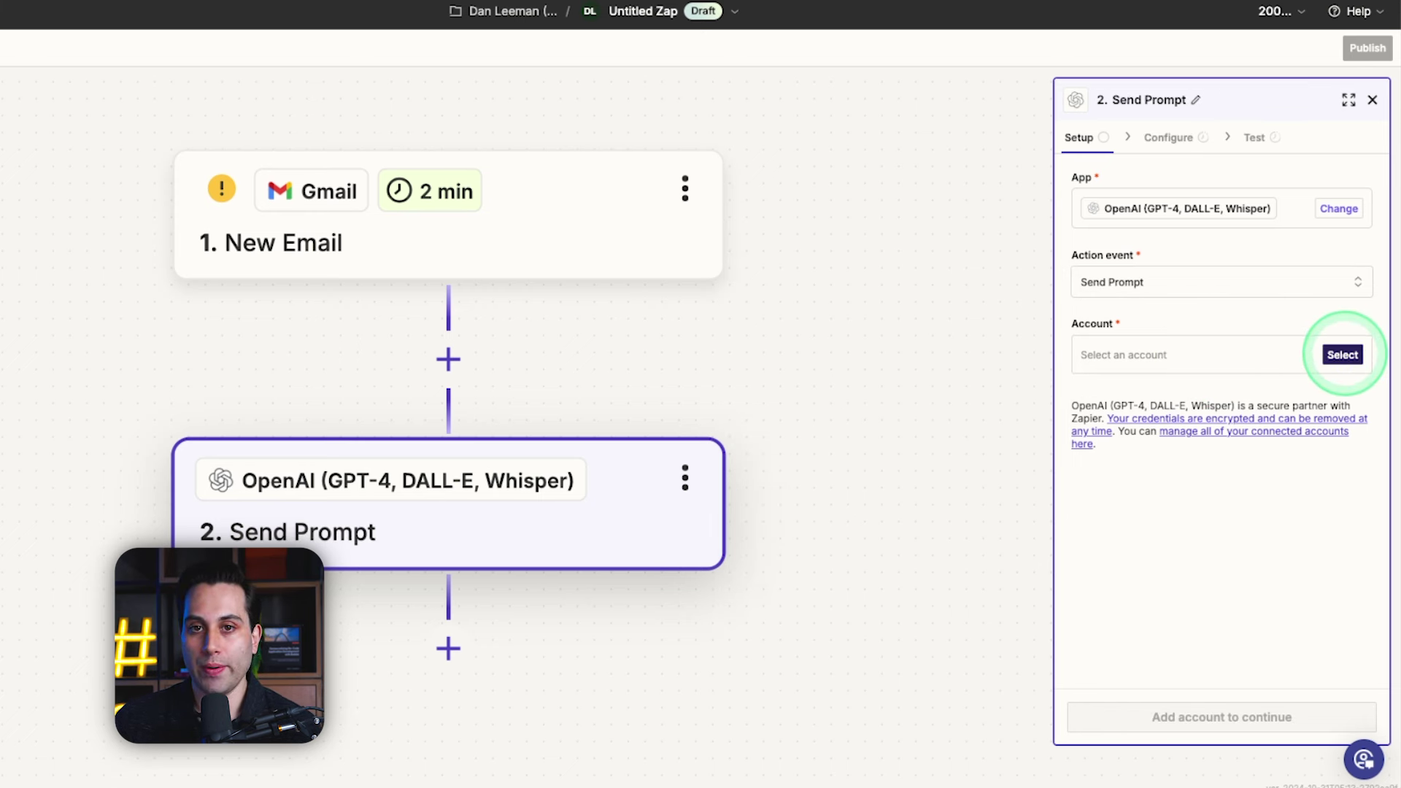
left_click(1343, 355)
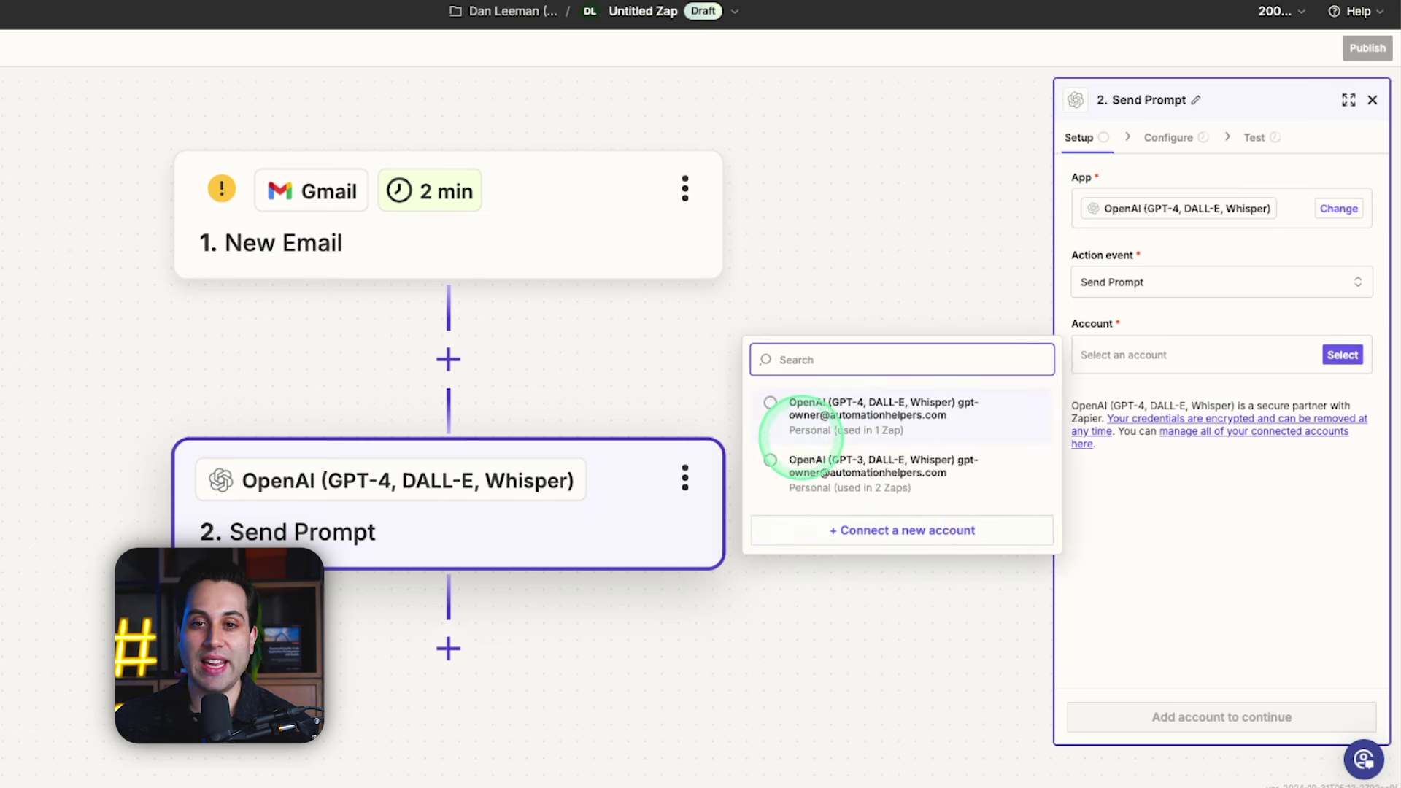
left_click(880, 528)
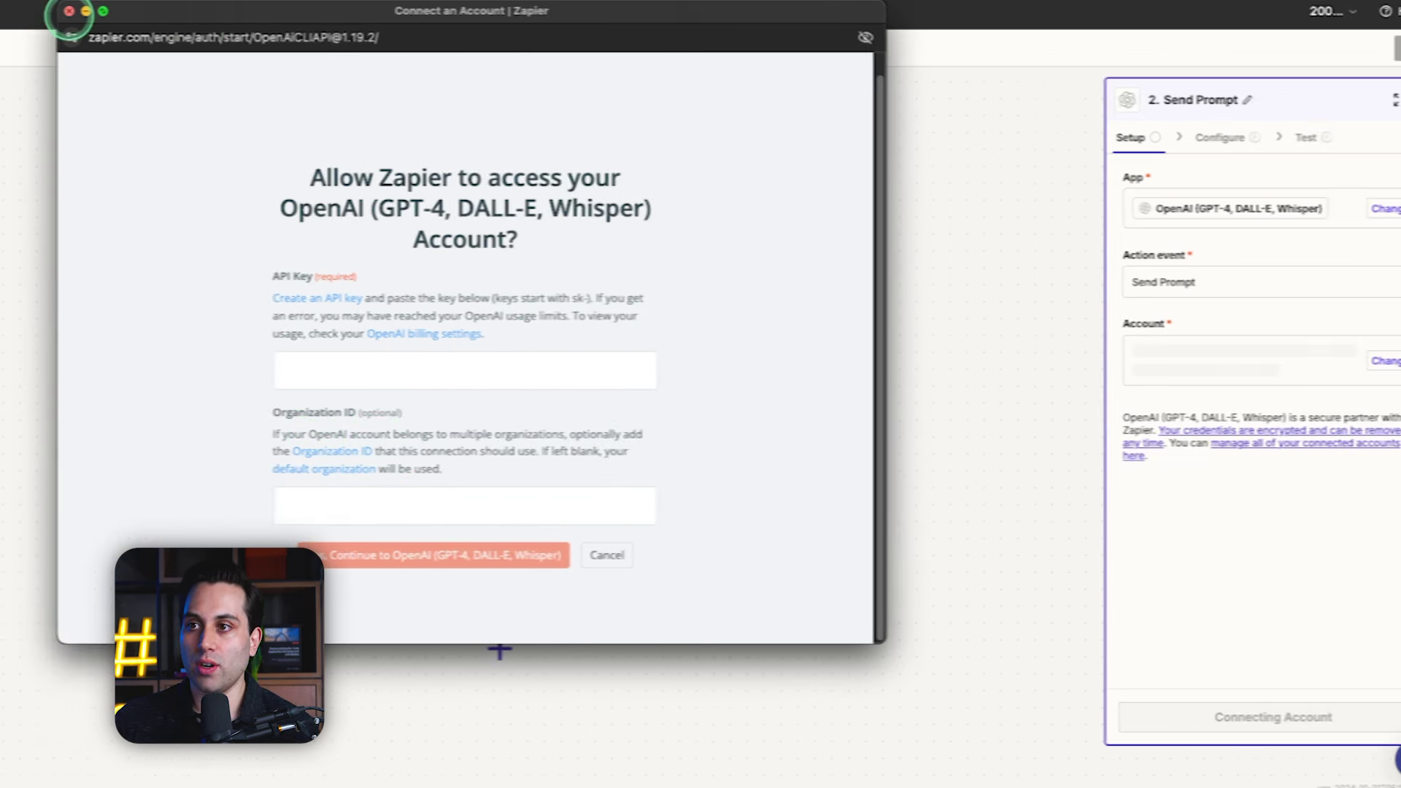
left_click(66, 11)
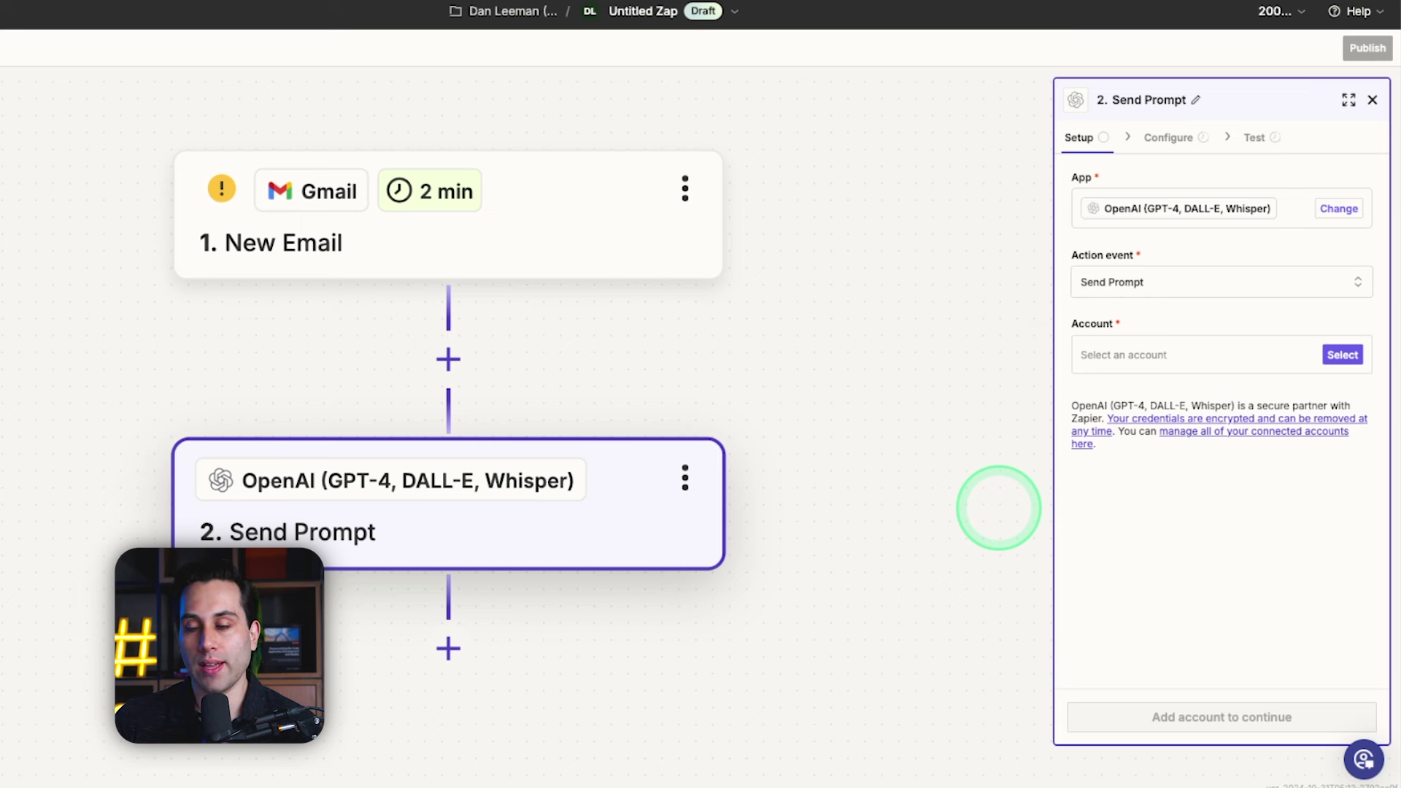
left_click(1167, 357)
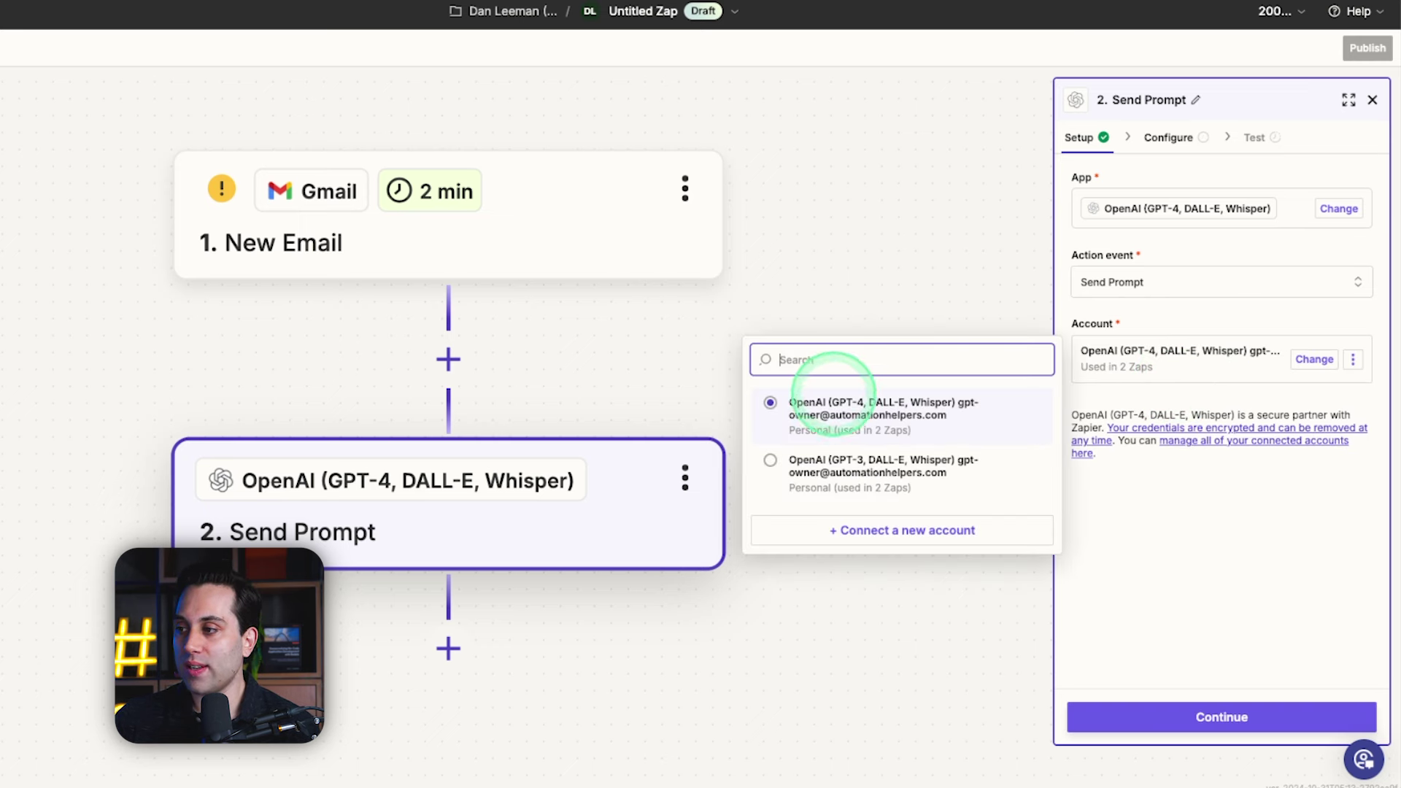
left_click(847, 408)
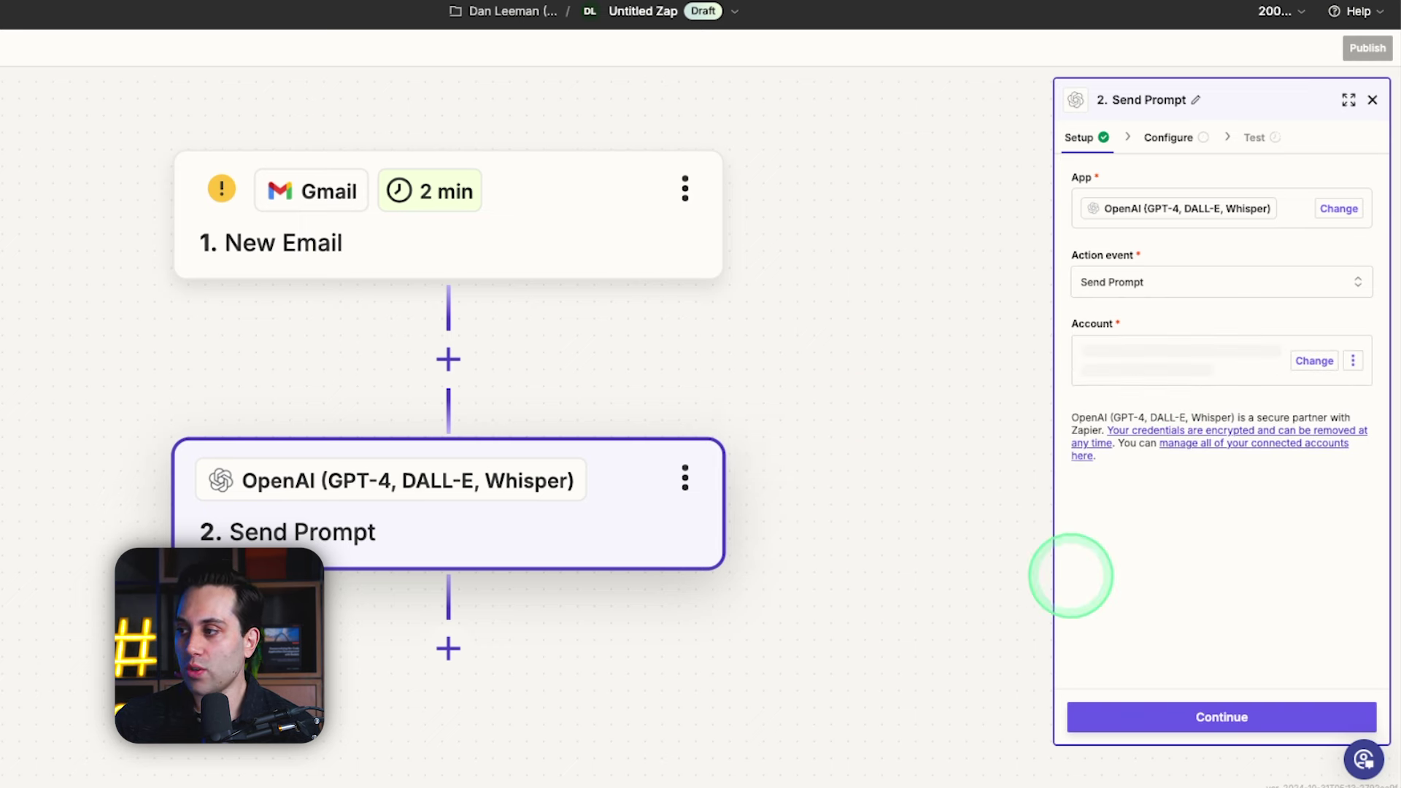
Step: Set the Send Prompt model to gpt-4o-realtime-preview-2024-10-01
left_click(1205, 715)
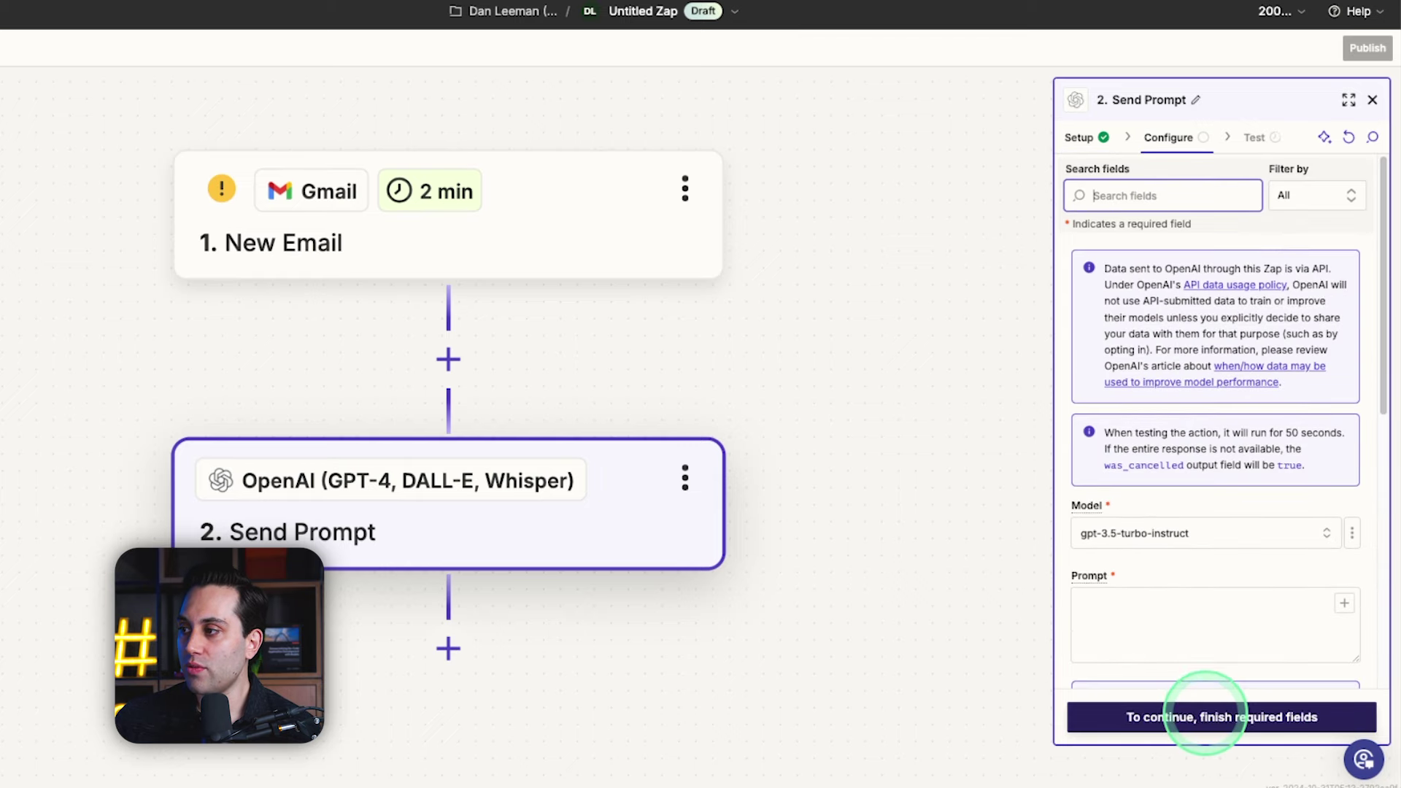
scroll(1126, 250, "down", 3)
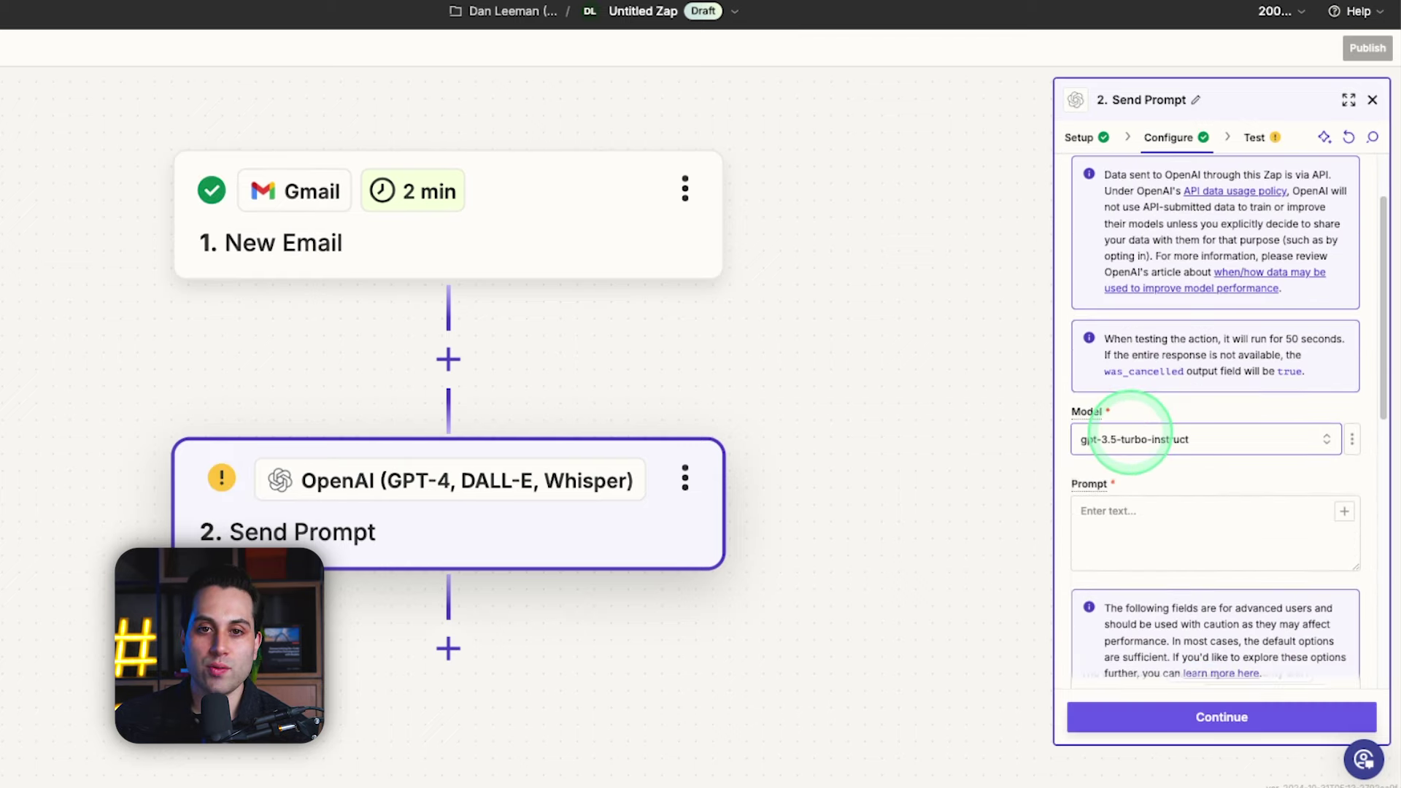
left_click(1143, 441)
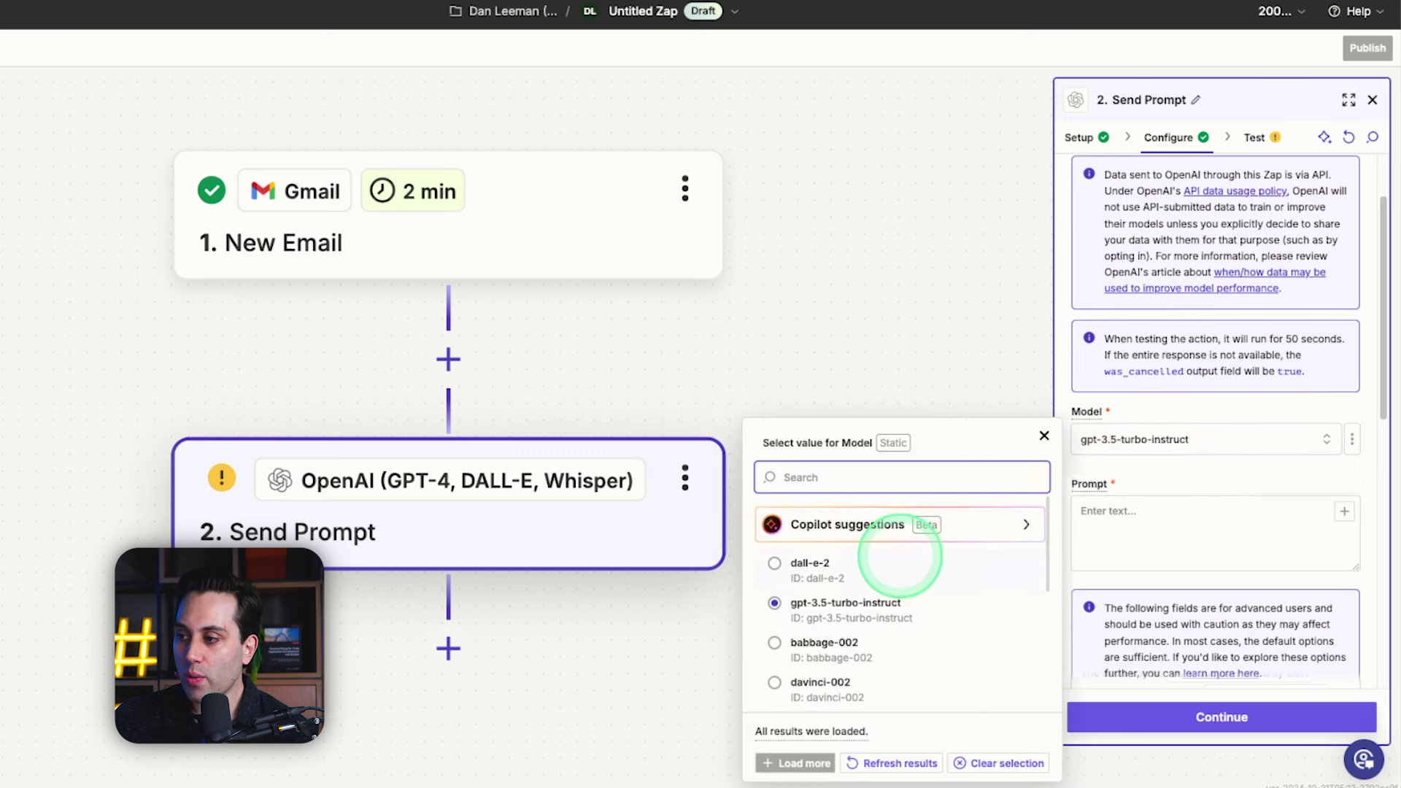
scroll(899, 556, "down", 6)
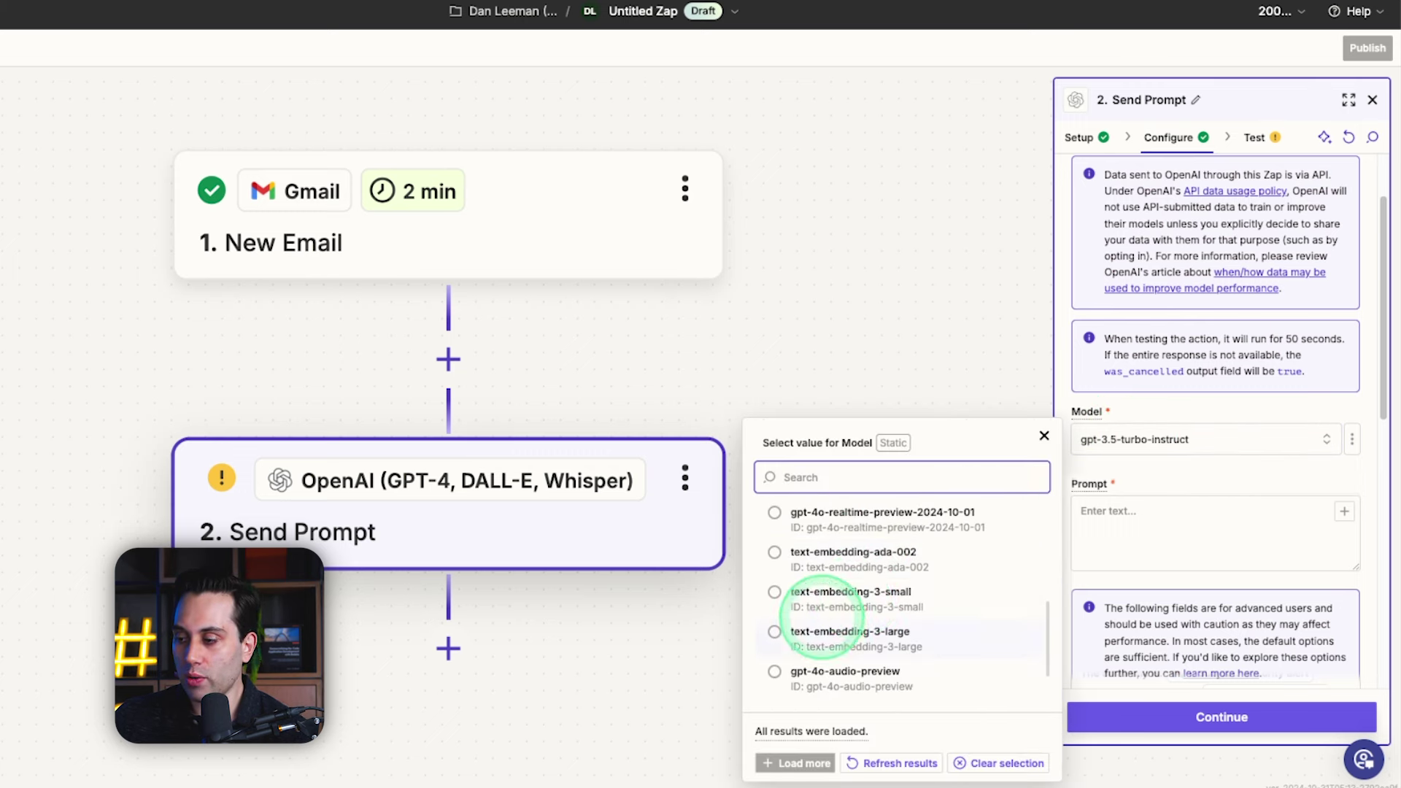
left_click(839, 517)
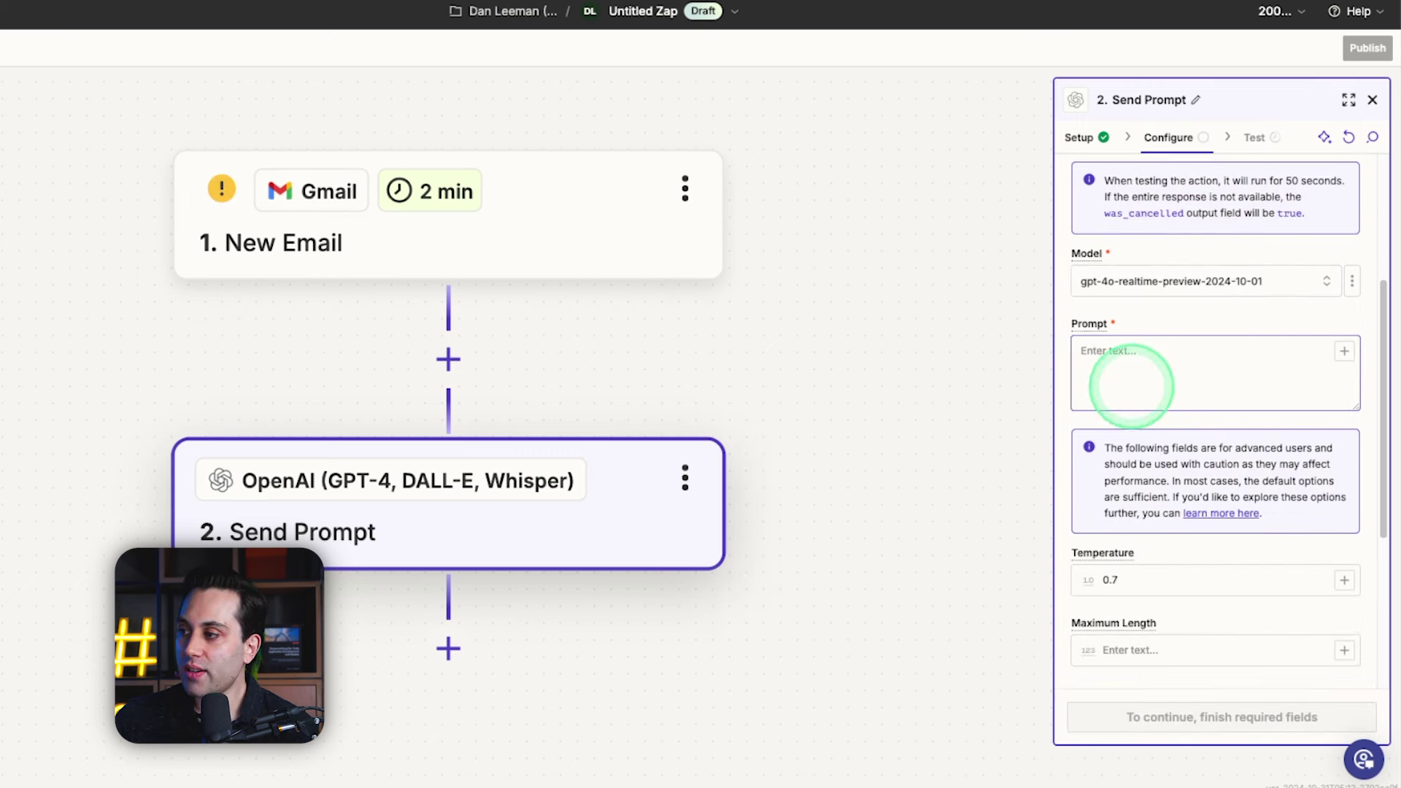
left_click(1175, 362)
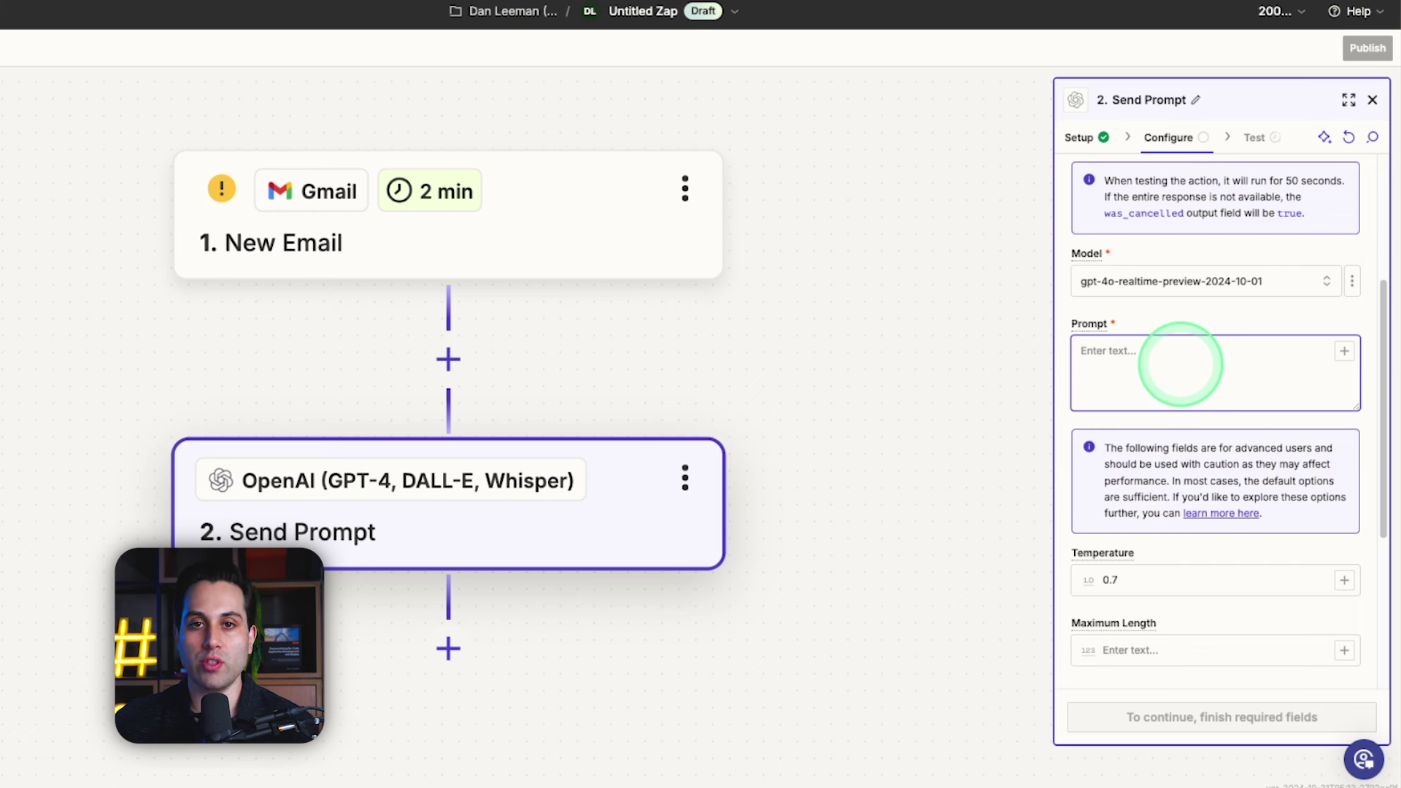
left_click(1113, 504)
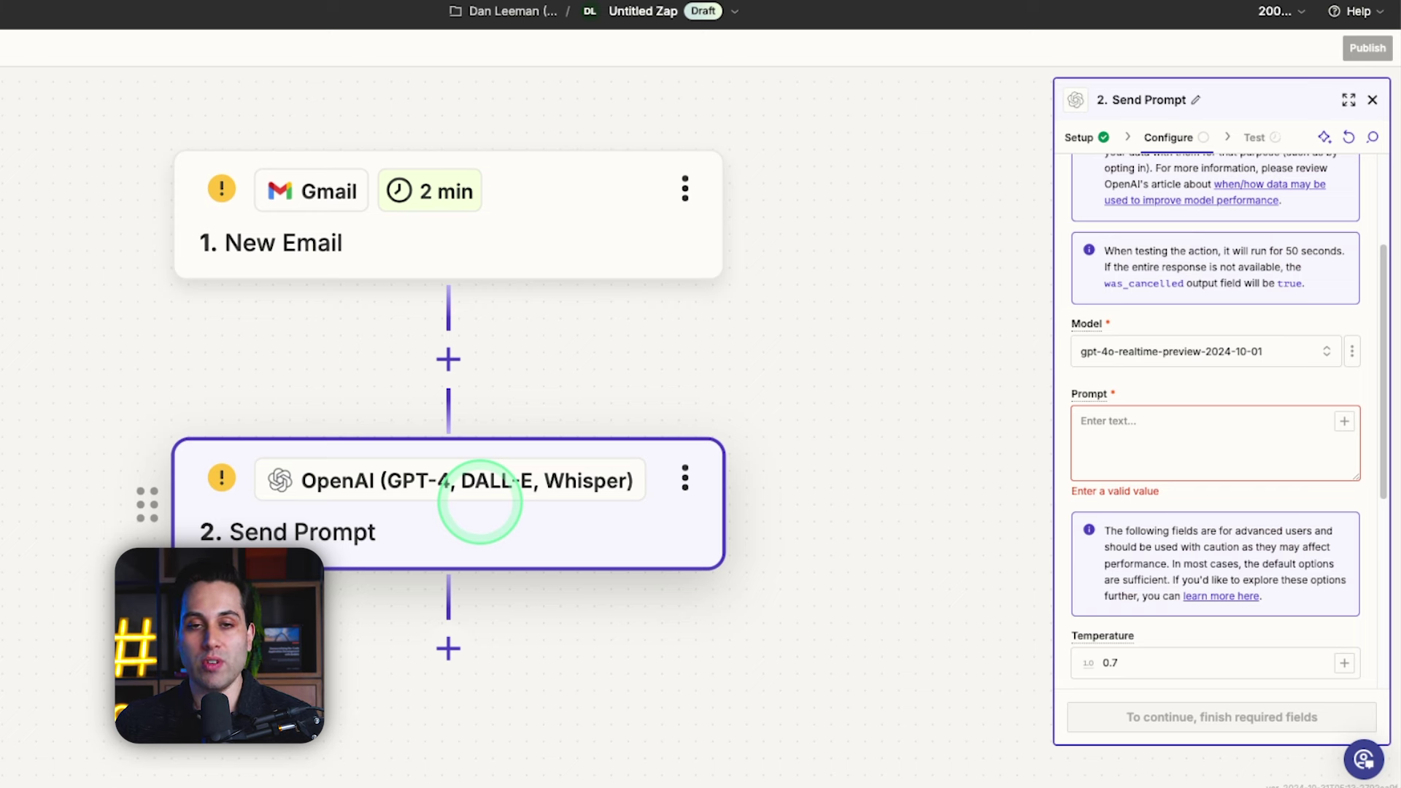
left_click(1161, 444)
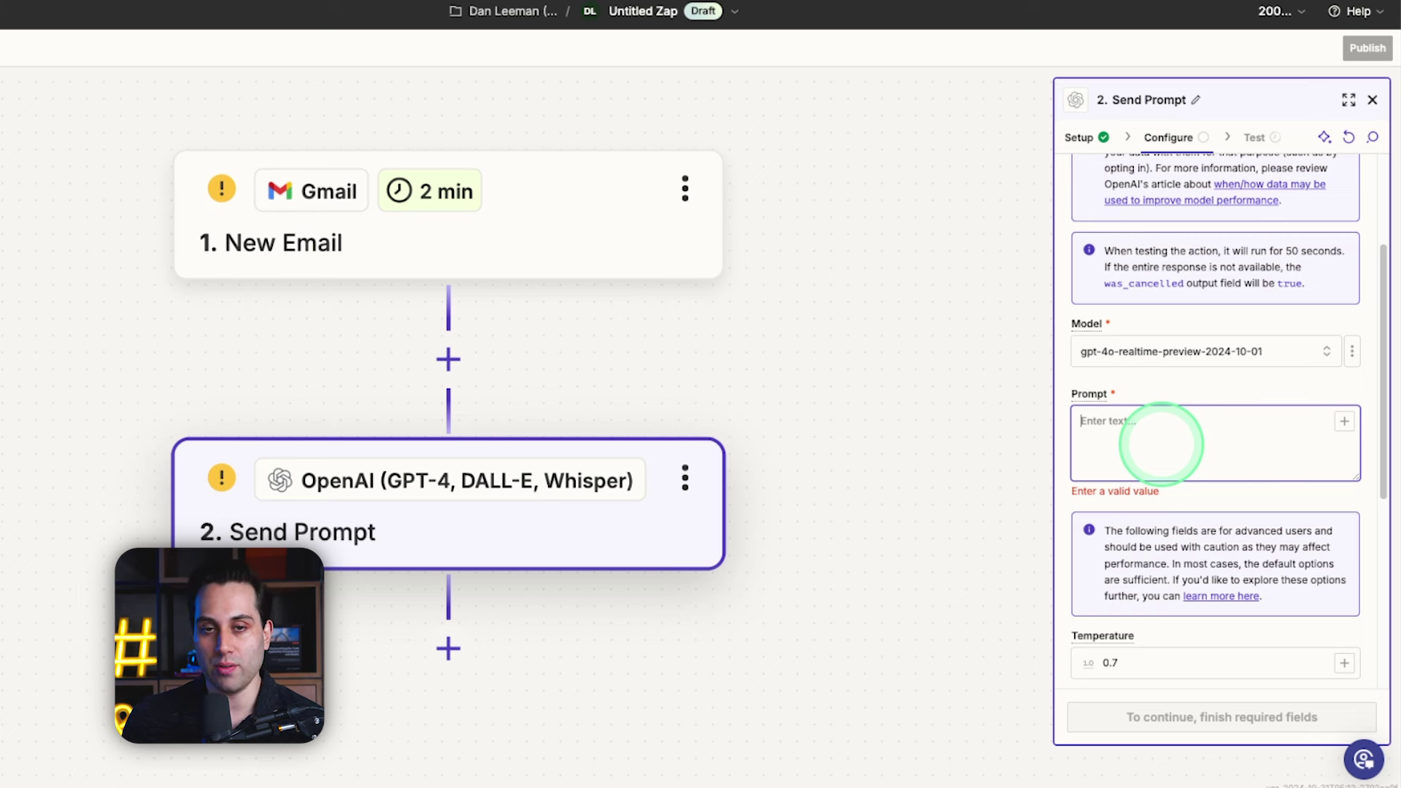
Step: Paste the polite email-assistant instructions into the Prompt field
type("You are my personal Assistant. You are kind and polite. Your job is to help me reply my email messages. You are very good at writing short and objective emails. I will send the email message I received here and you will provide the email reply, answering all the questions in the best way possible.")
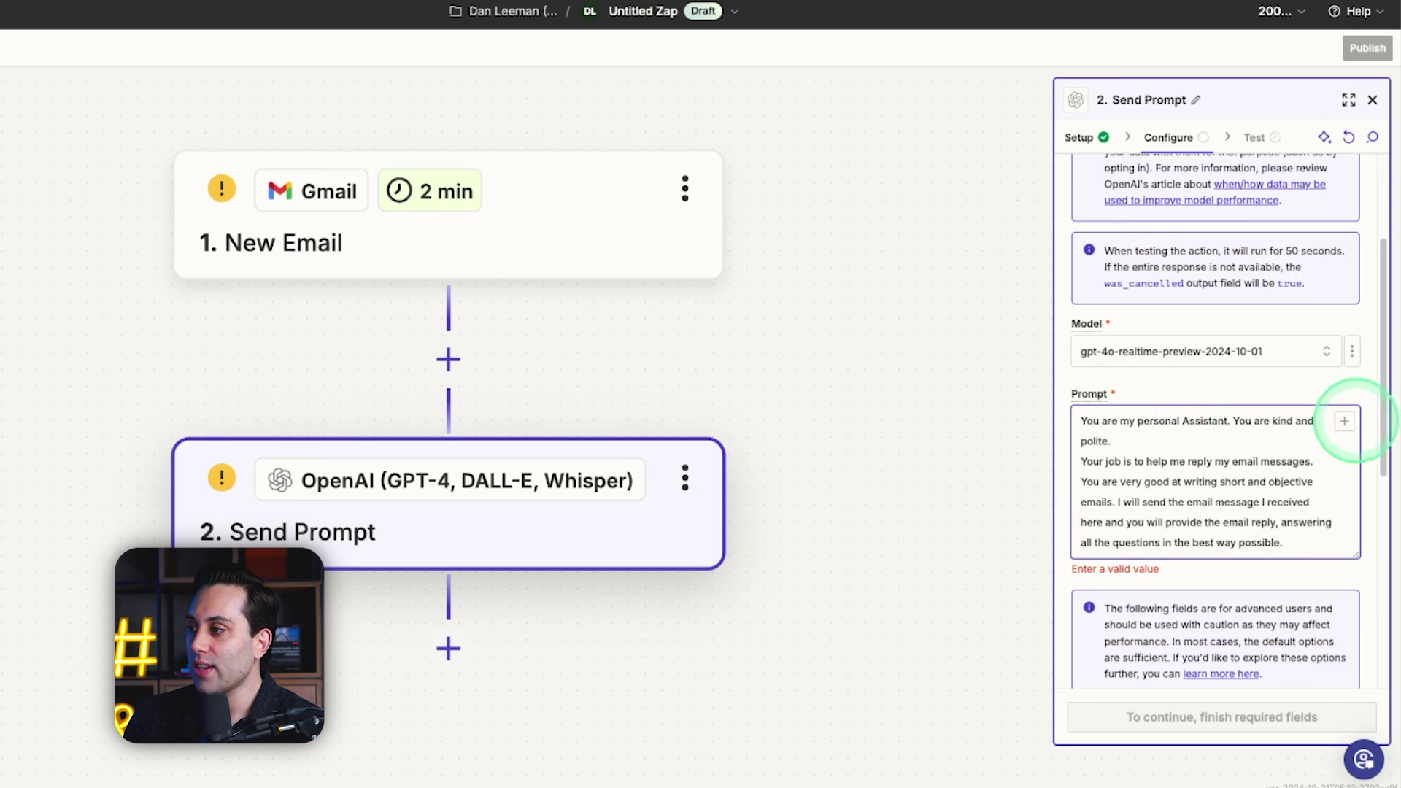
scroll(1276, 456, "down", 1)
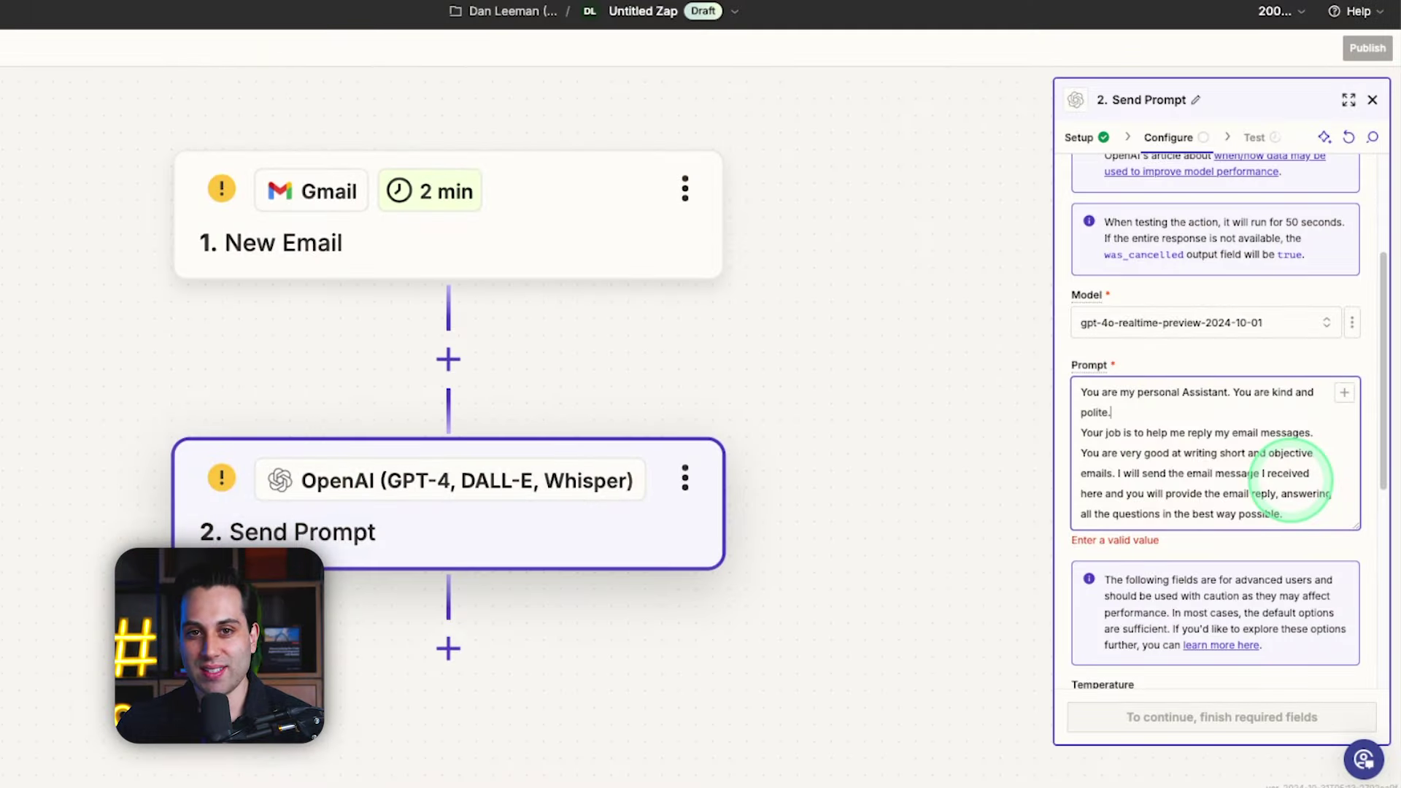
scroll(1291, 481, "down", 1)
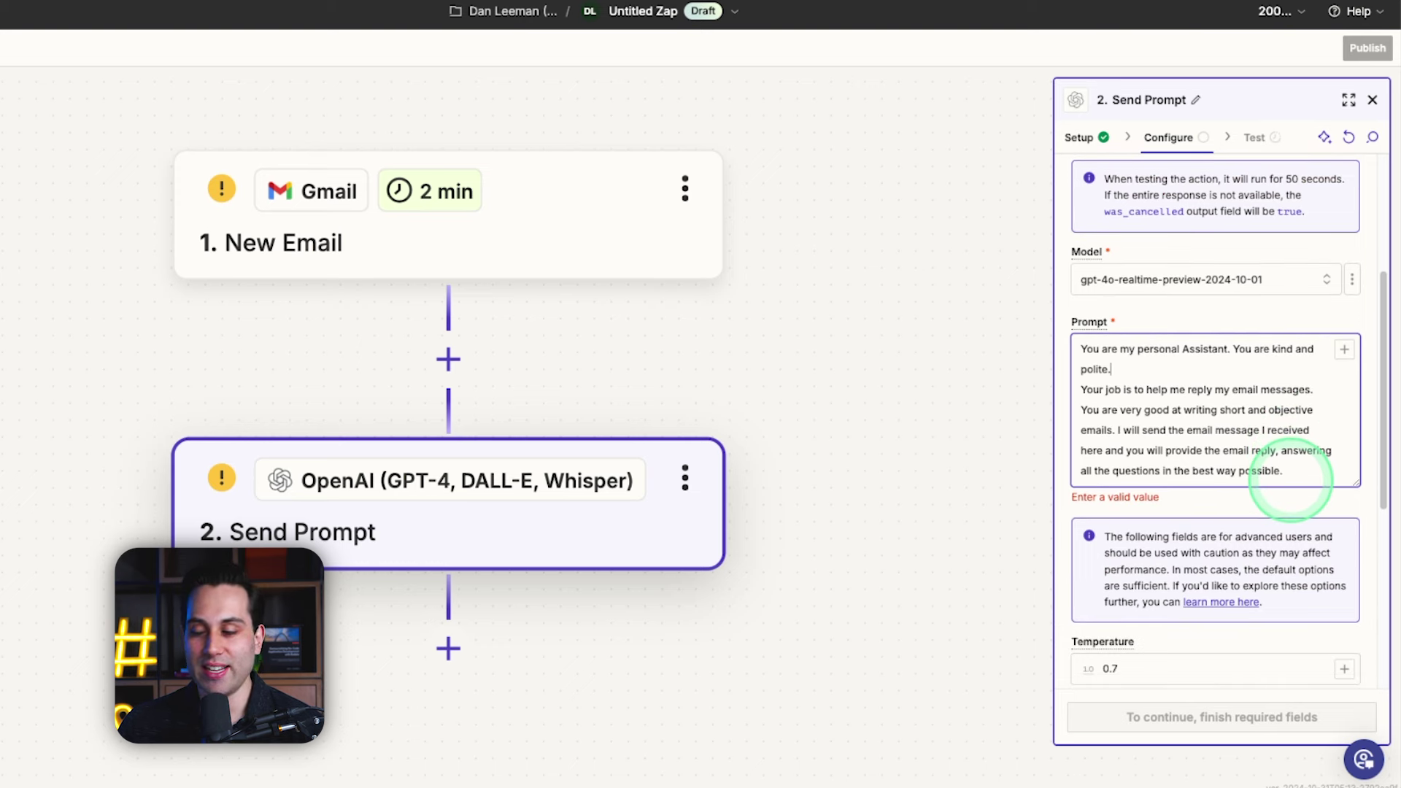
scroll(1182, 442, "down", 1)
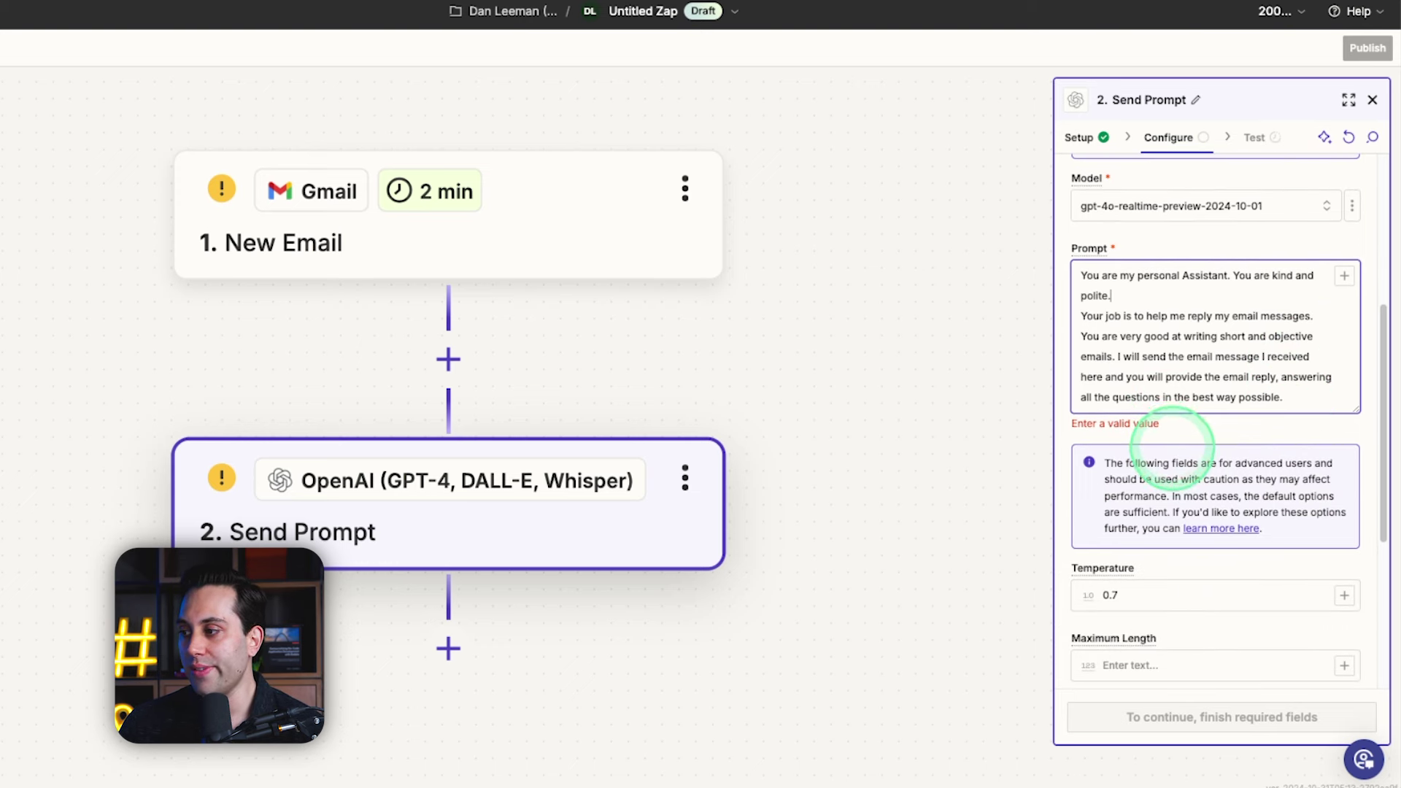
scroll(1241, 365, "down", 1)
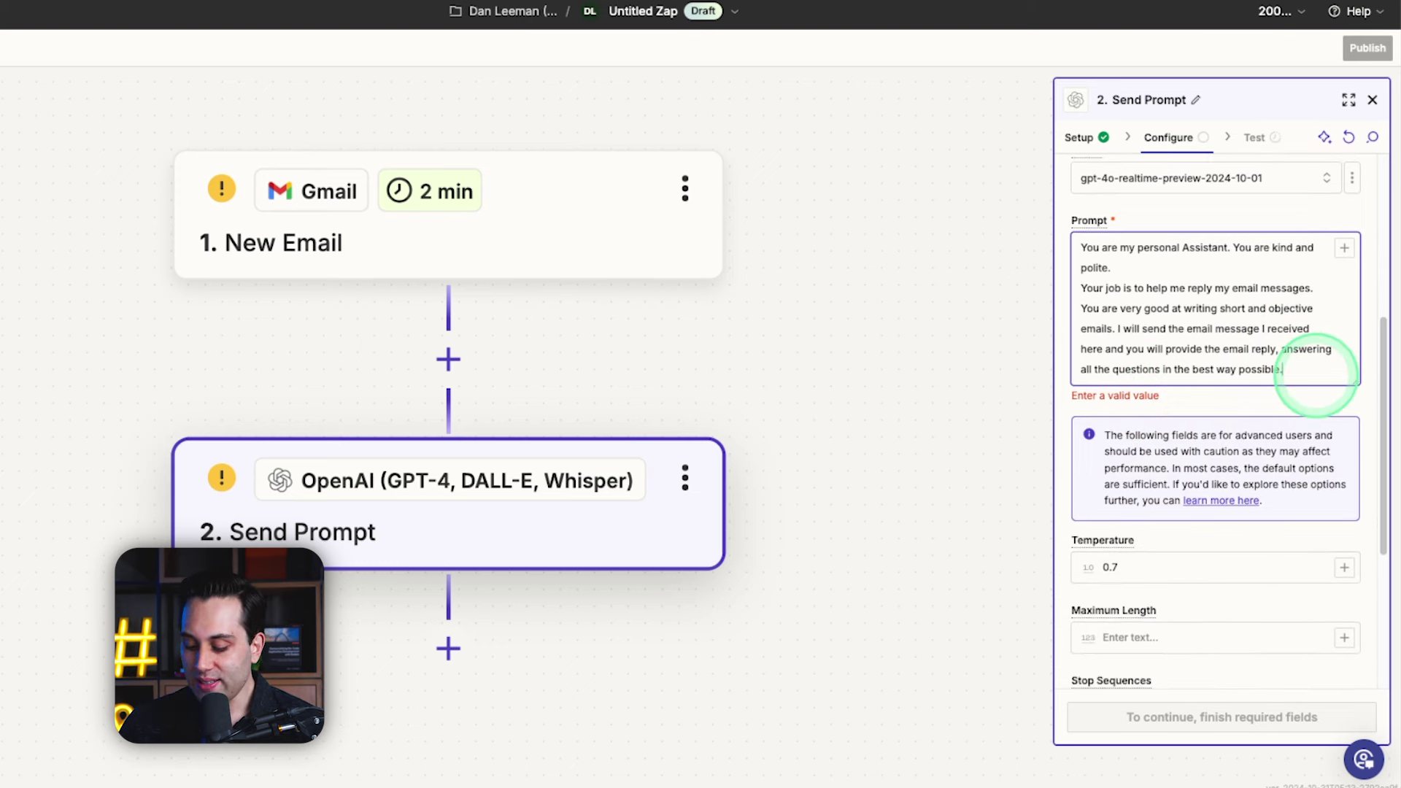
Step: Add the line 'The email message is below:' beneath the instructions
key("Return")
key("Return")
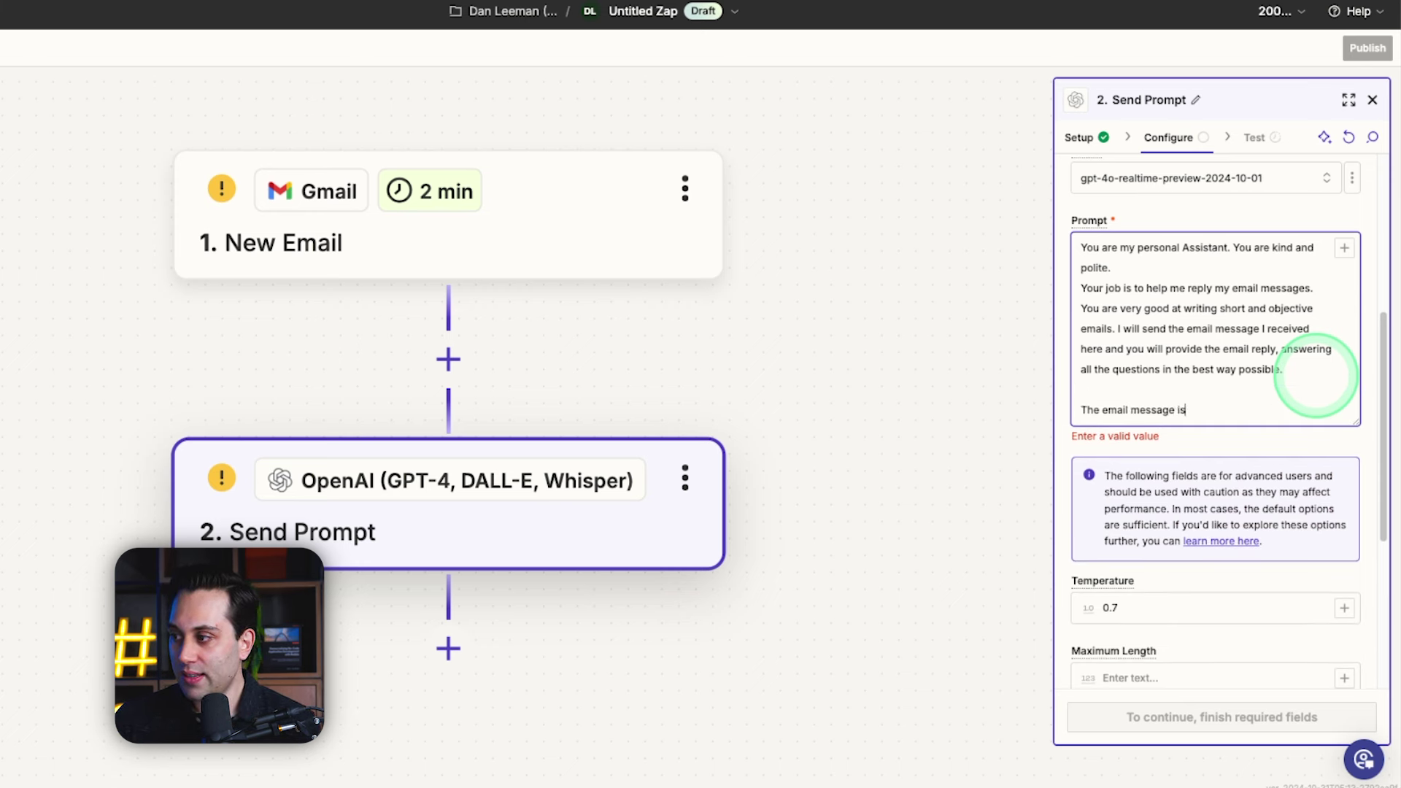
type("The email message is bwlo")
key("BackSpace")
key("BackSpace")
key("BackSpace")
type("elow:")
key("Return")
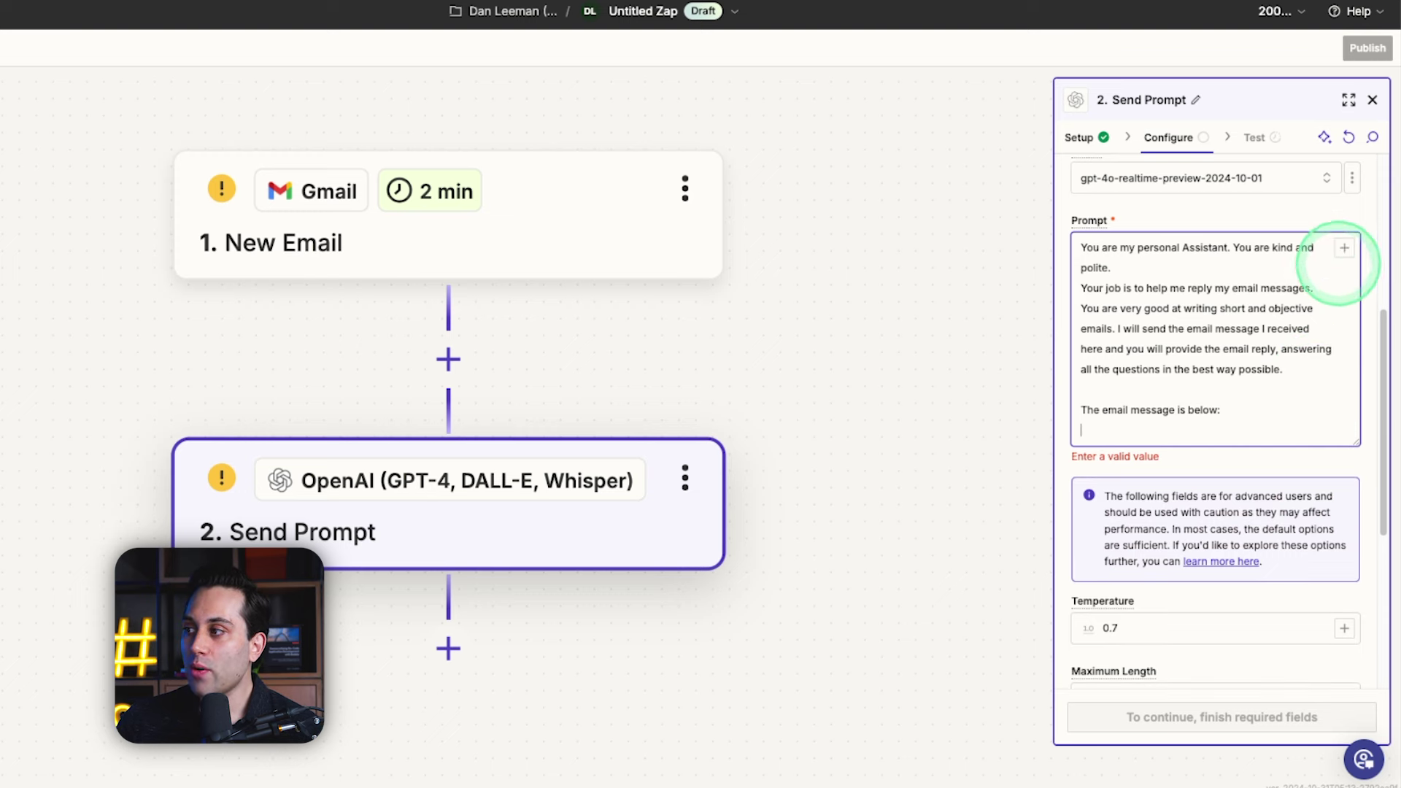
Step: Test the Gmail trigger and continue with the Email C sample record
left_click(1344, 248)
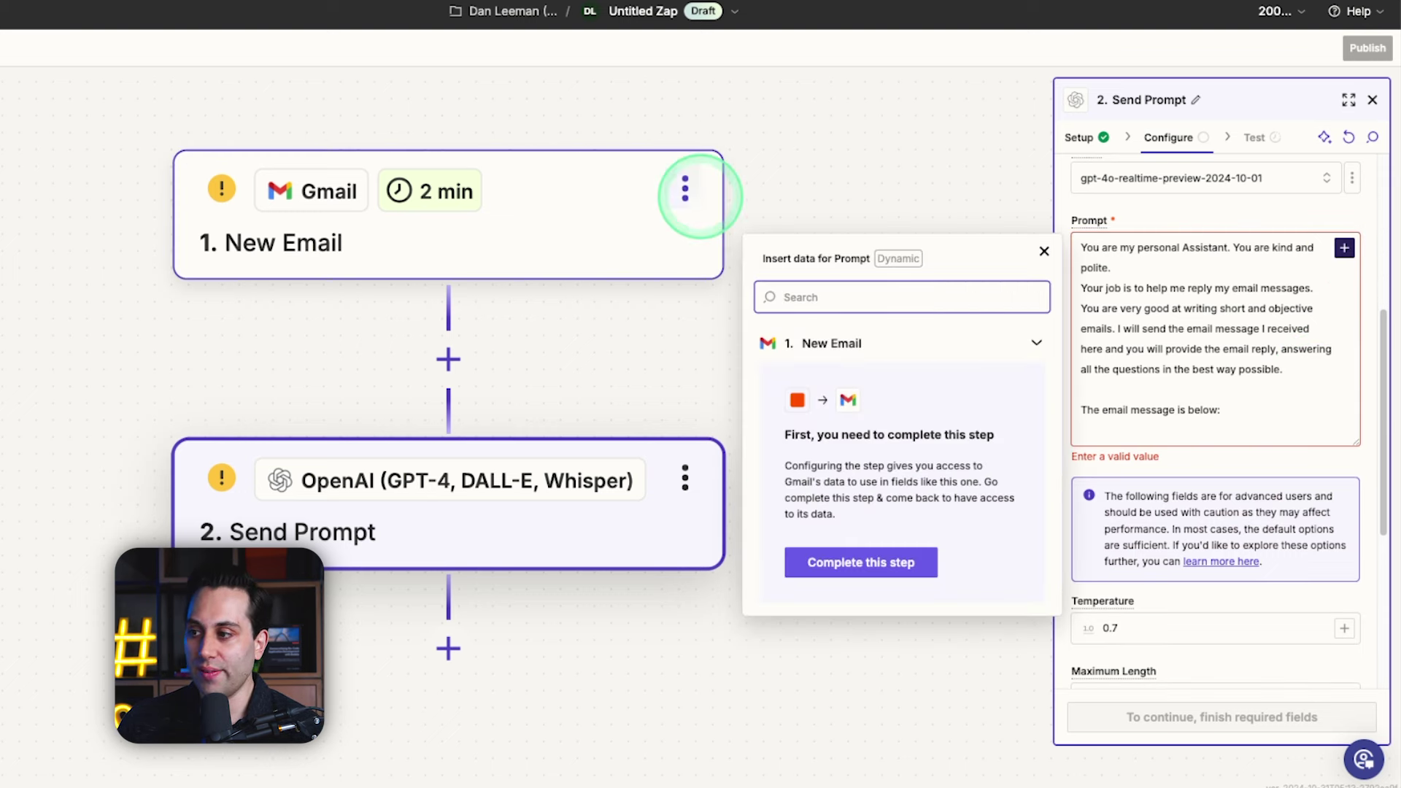
left_click(834, 569)
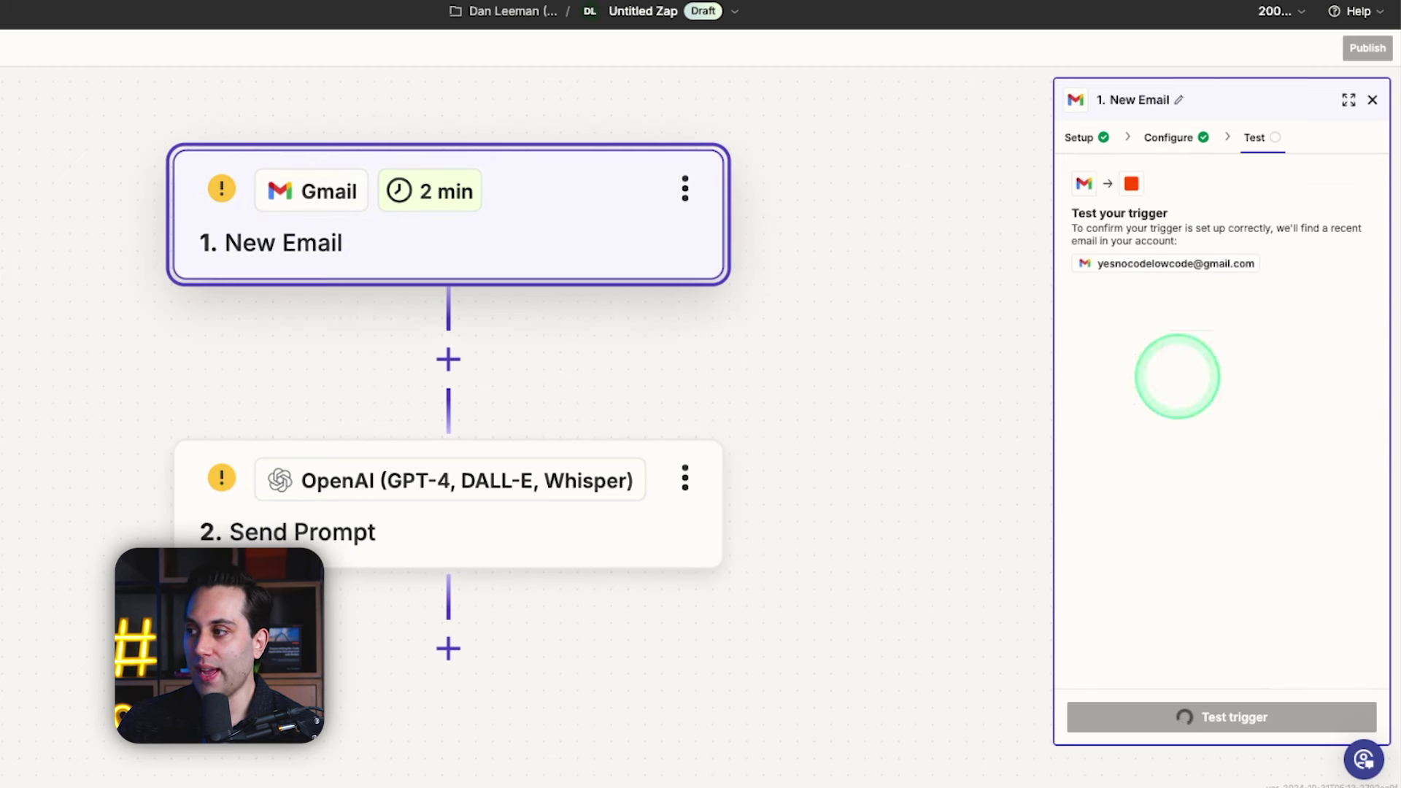
left_click(1213, 713)
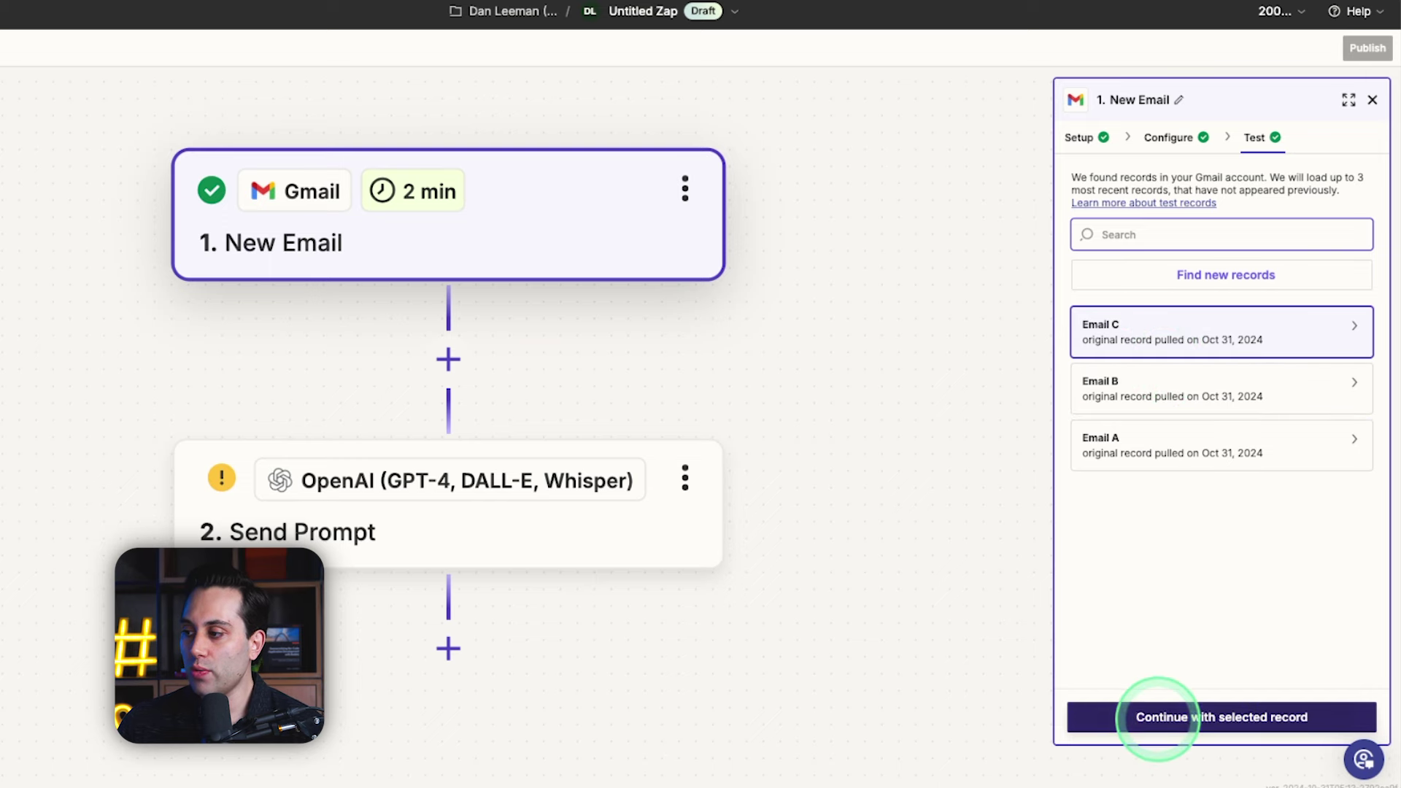
left_click(1158, 717)
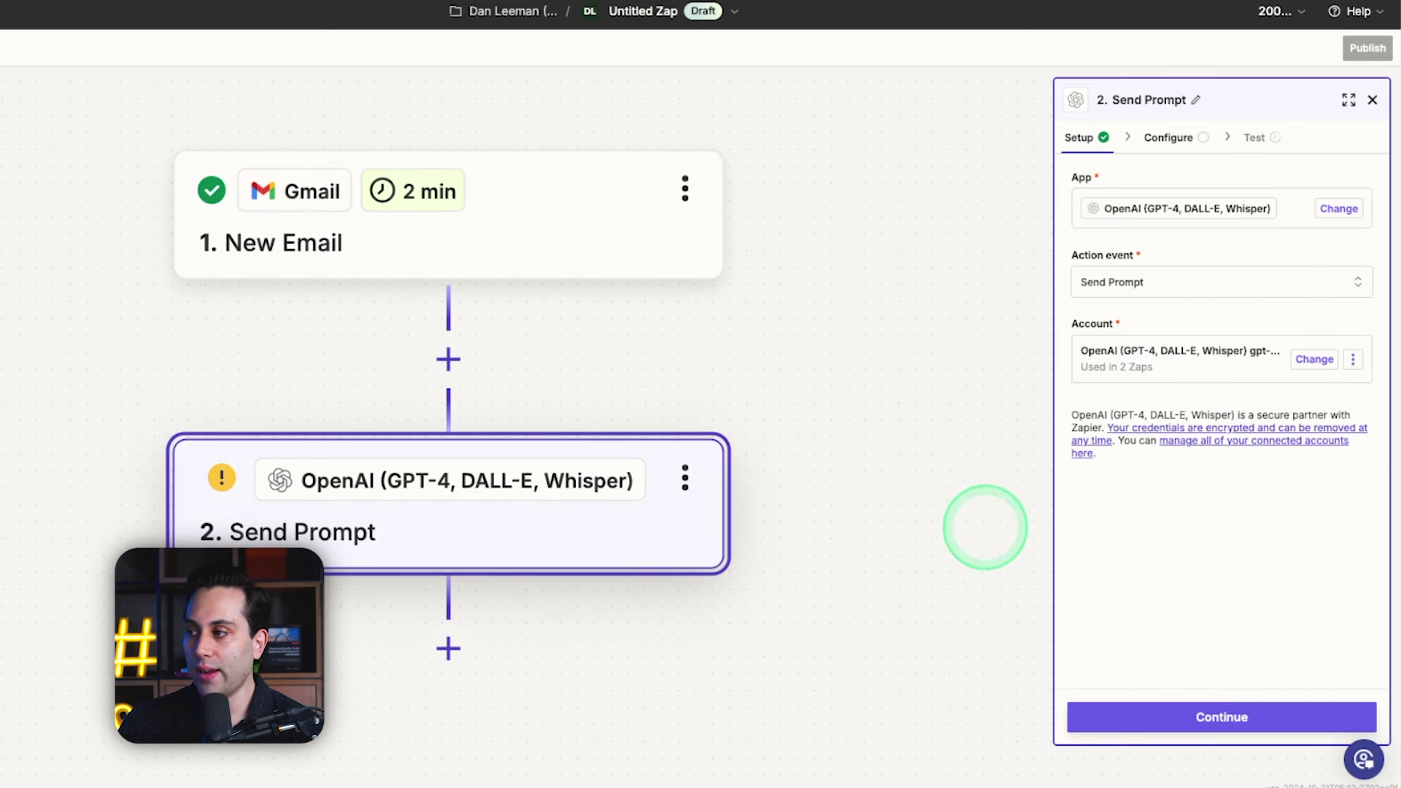
Step: Add title and sender lines to Prompt, inserting Body Plain, Subject and From Name
left_click(1213, 715)
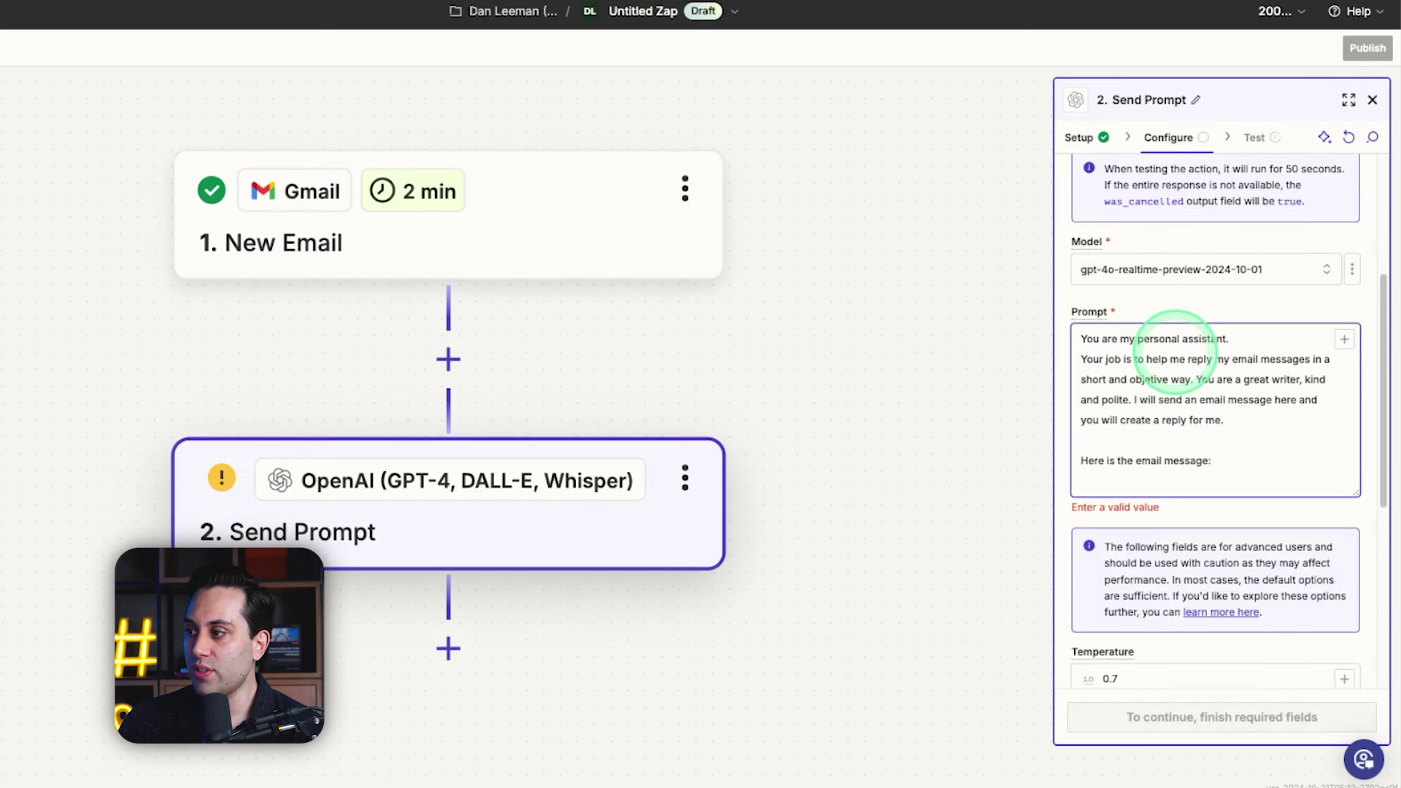
type("The email title is: The email sender is this:")
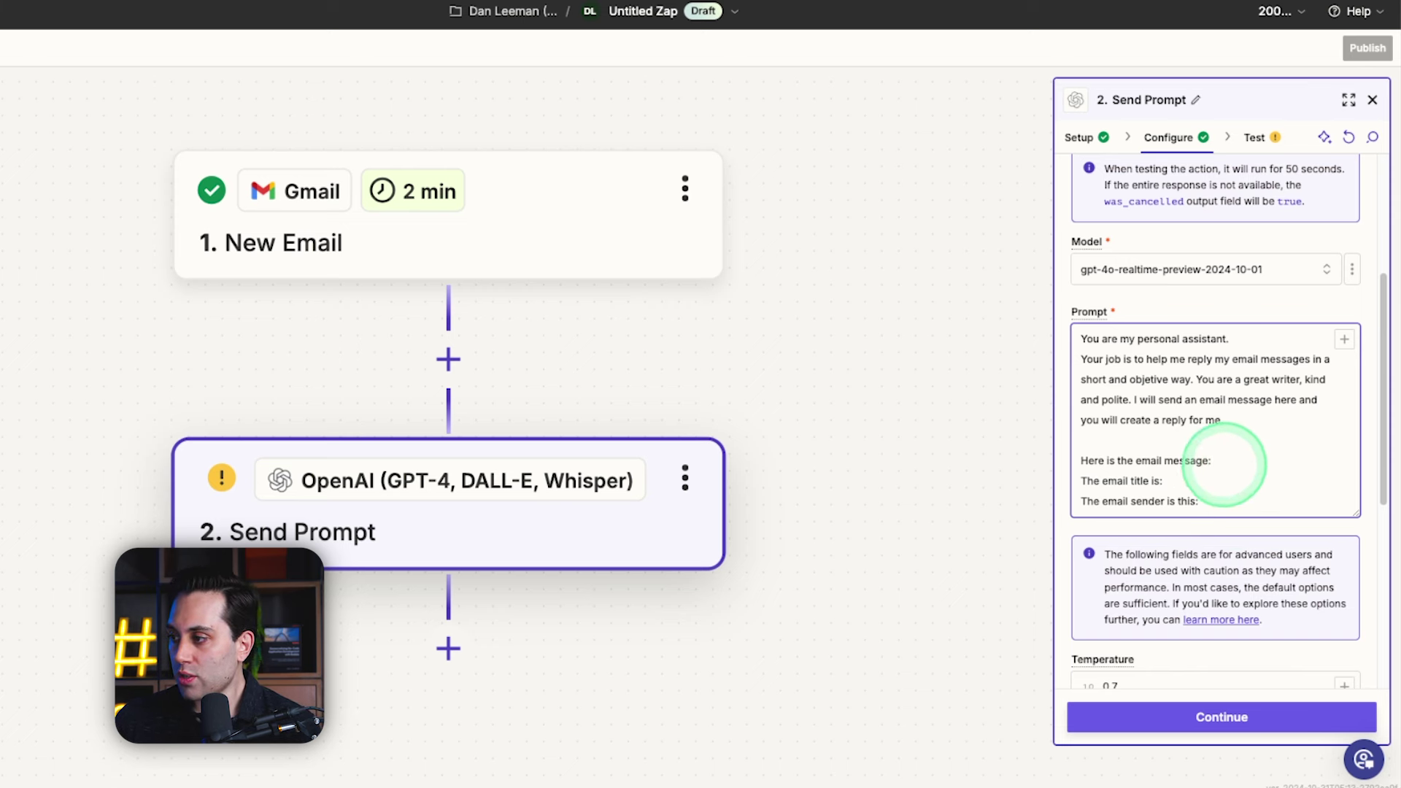
left_click(1344, 338)
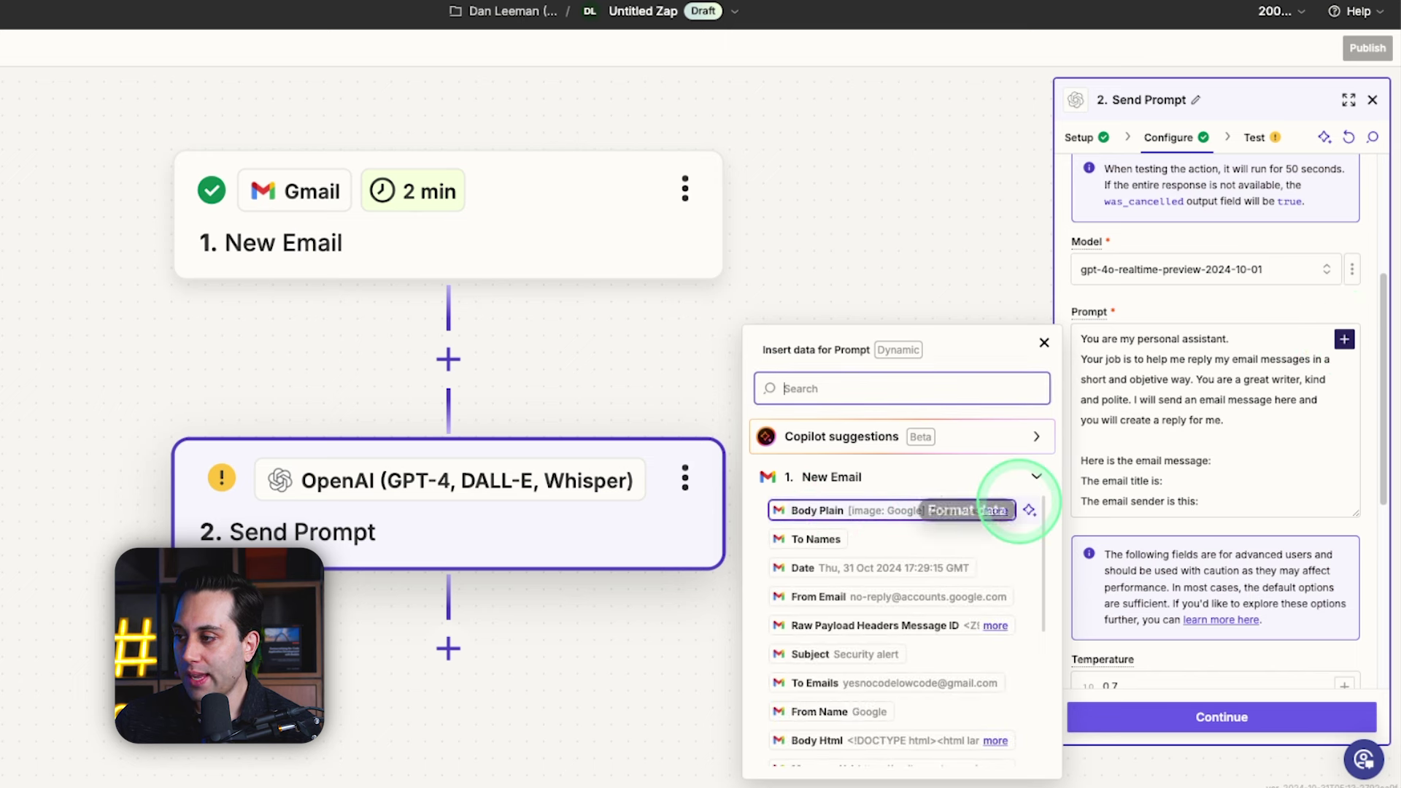
left_click(970, 510)
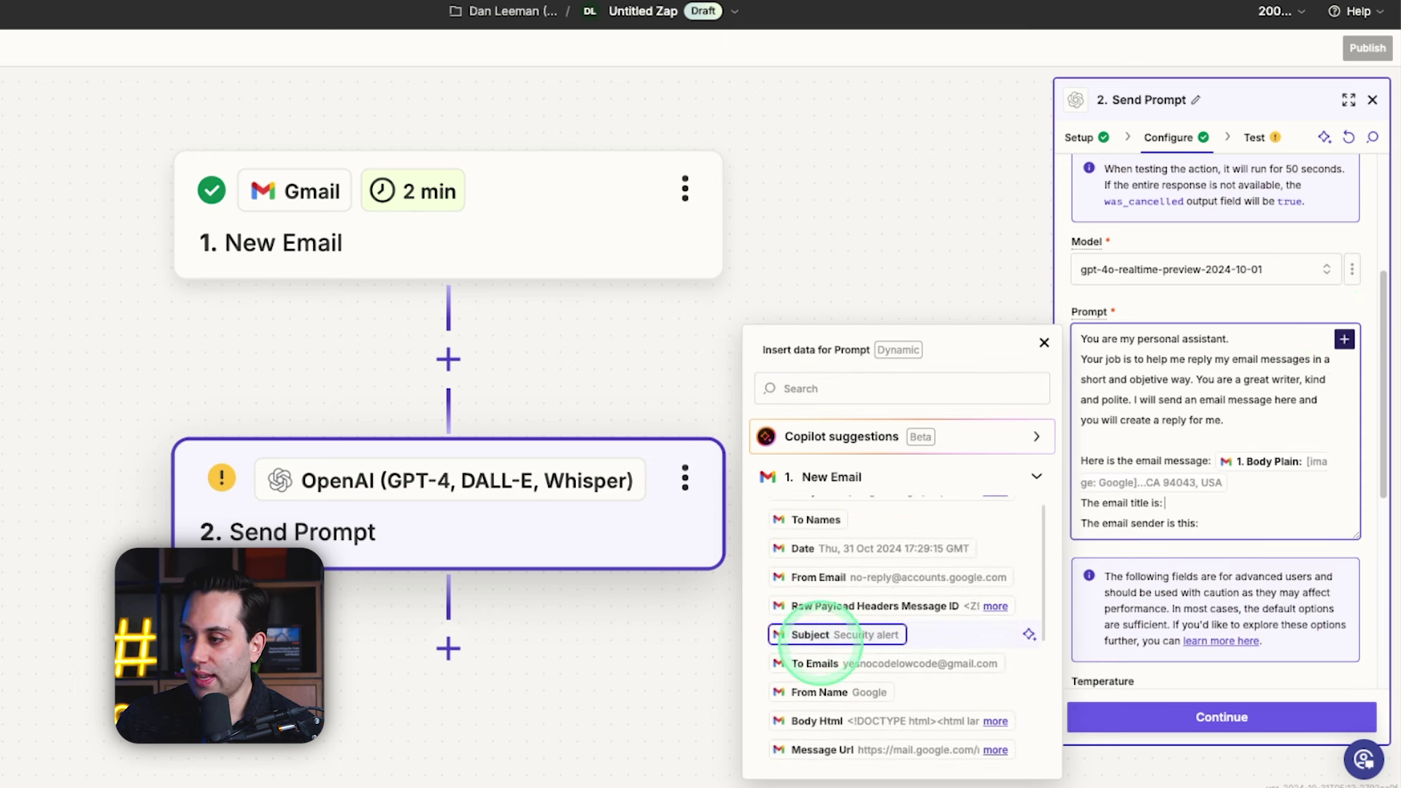
left_click(816, 631)
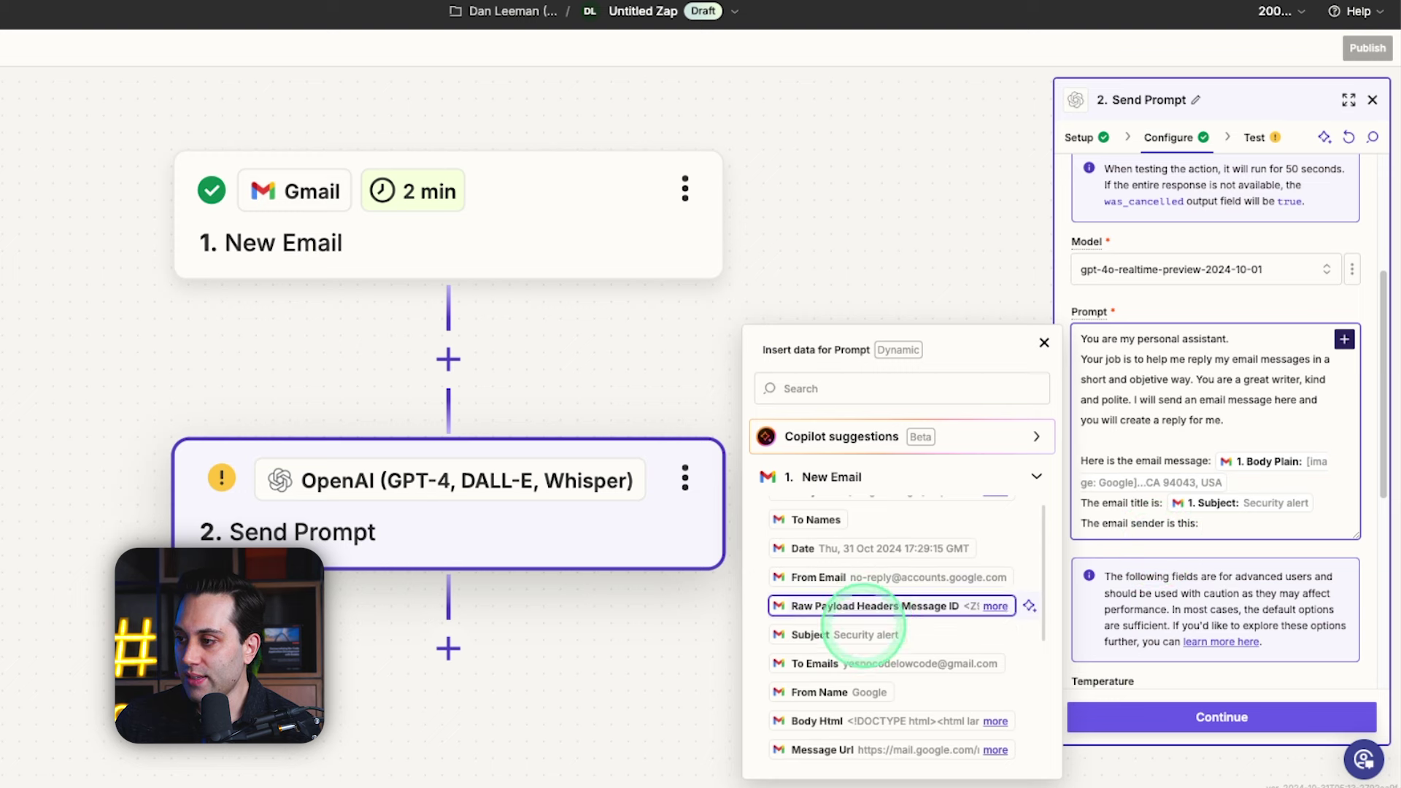
left_click(824, 689)
Step: Run the Send Prompt test and read through the AI-generated email reply
left_click(1197, 717)
scroll(1277, 422, "down", 5)
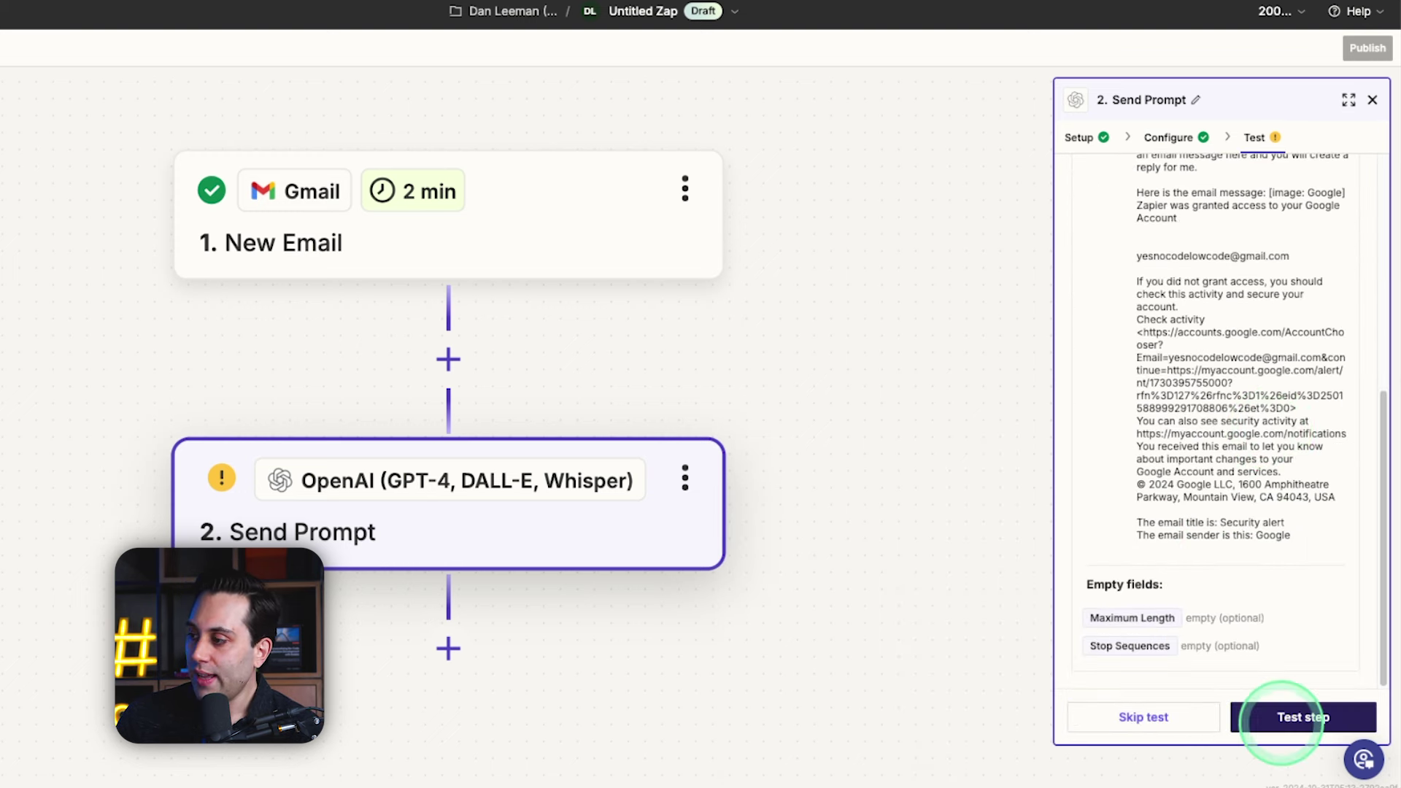
left_click(1282, 715)
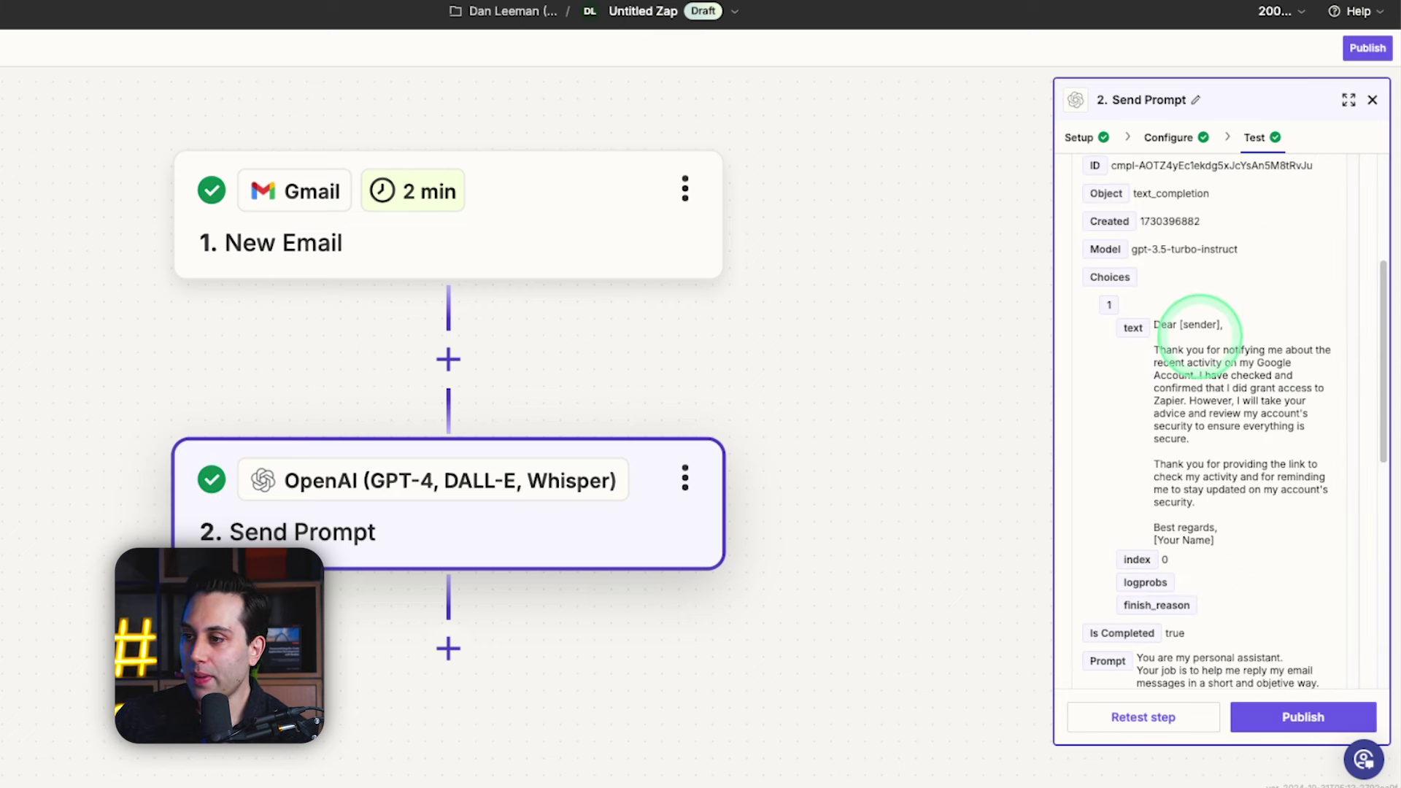
scroll(1203, 321, "down", 2)
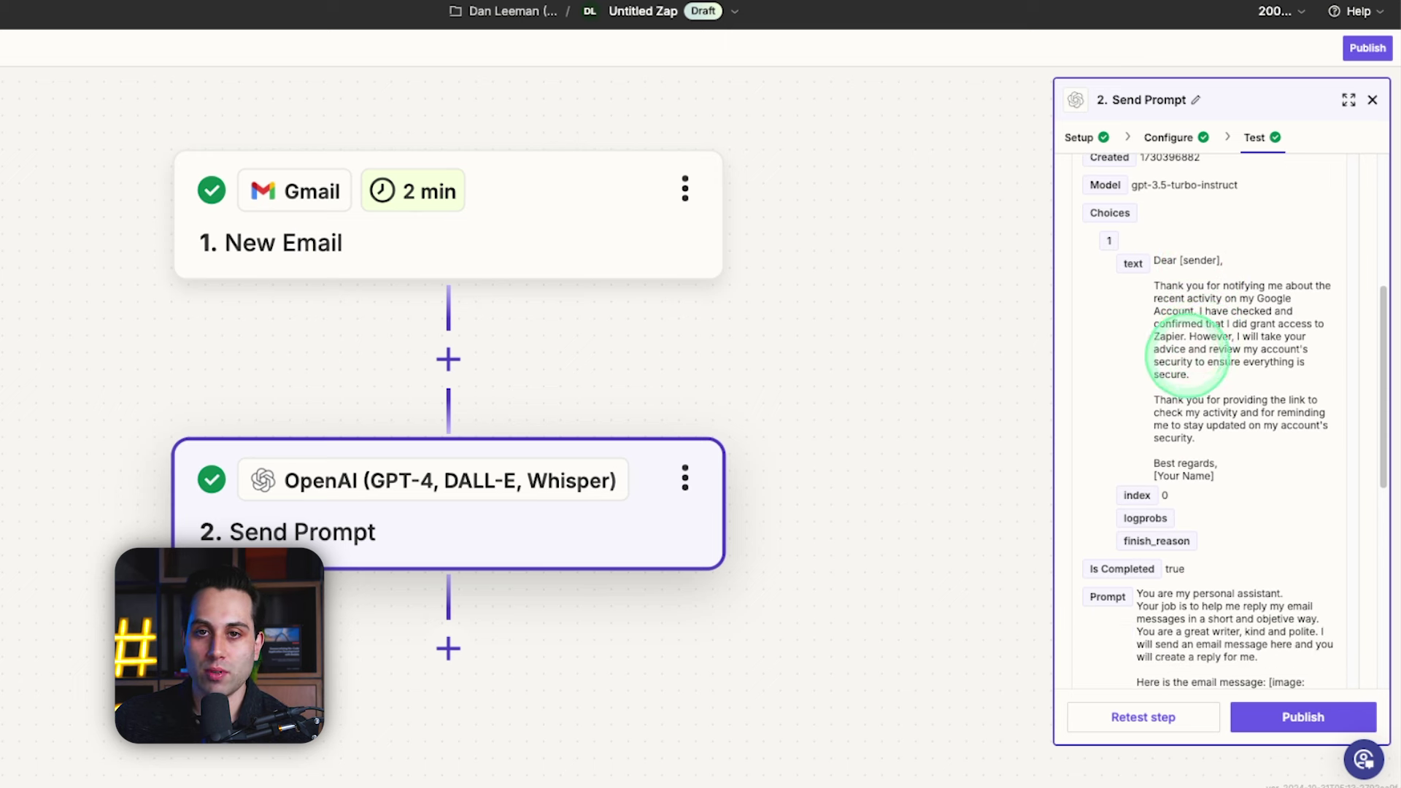
scroll(1175, 284, "down", 1)
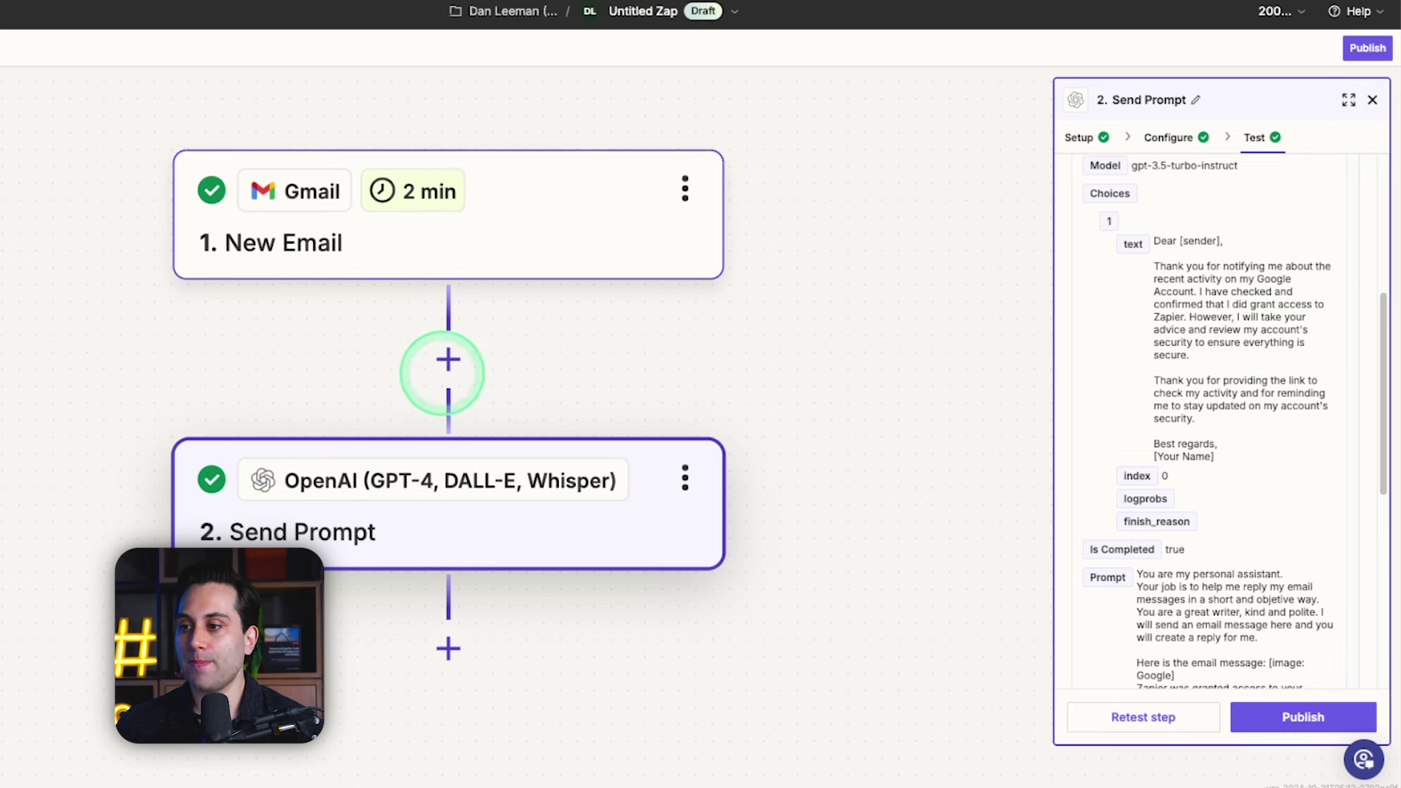
scroll(449, 425, "down", 2)
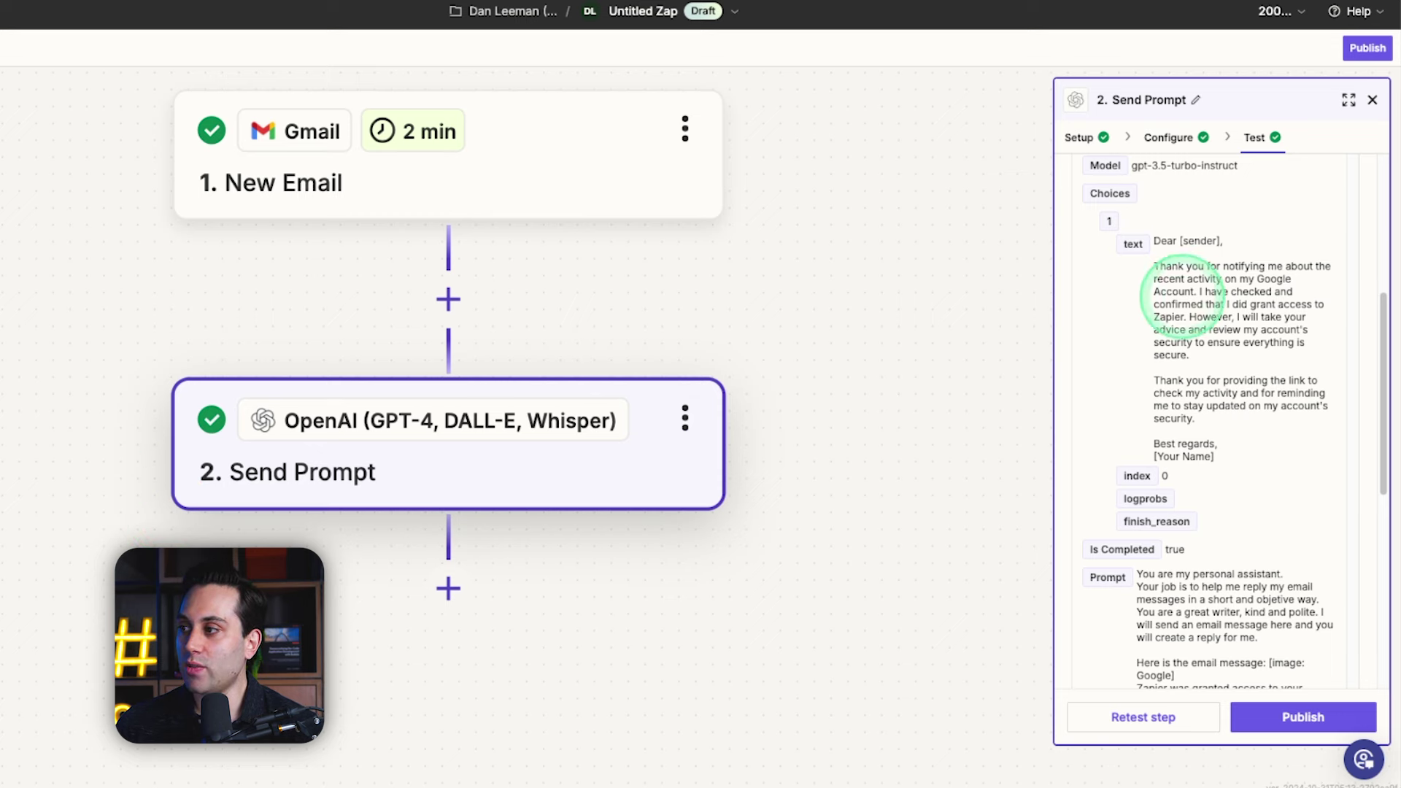
scroll(560, 395, "down", 1)
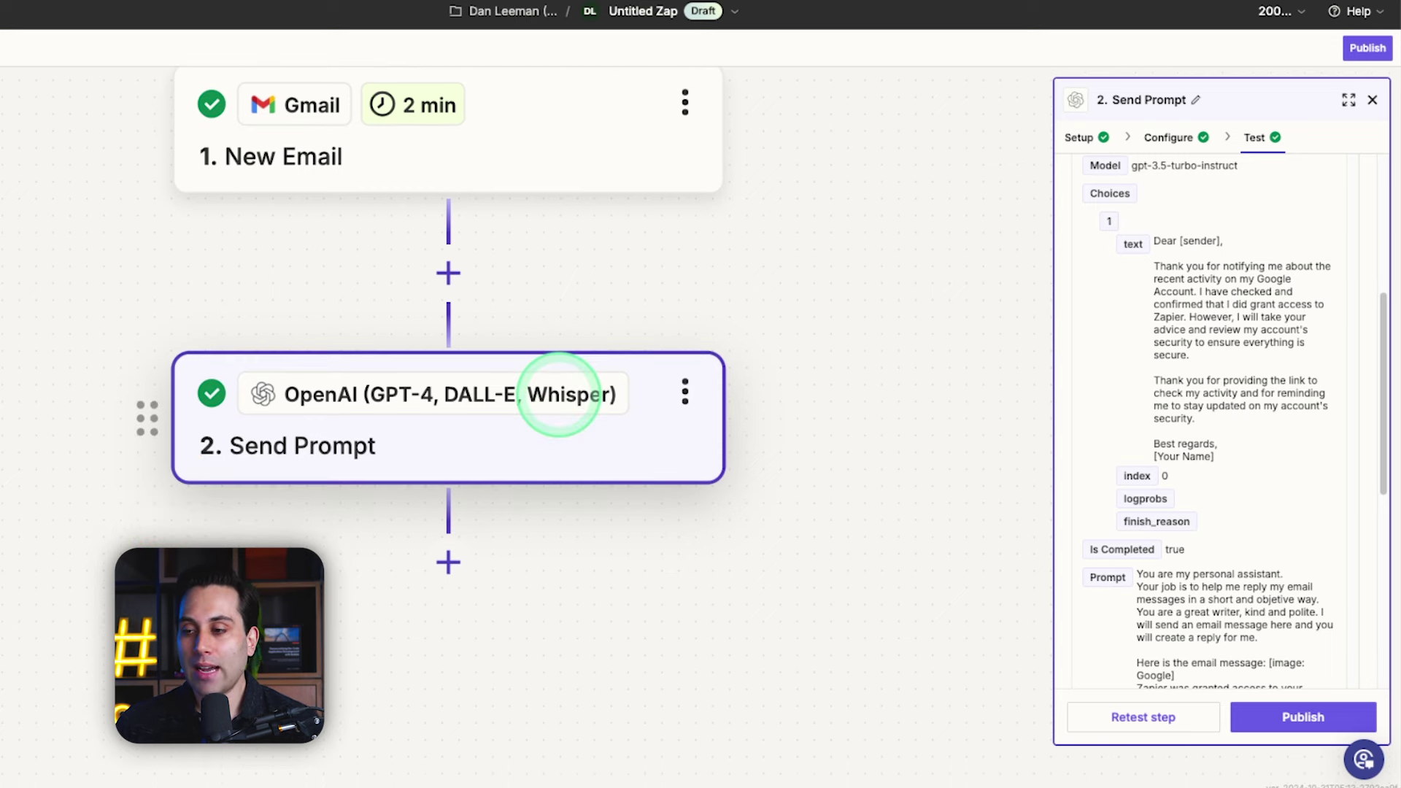
Step: Add a Gmail step below Send Prompt using the Create Draft Reply action event
left_click(449, 563)
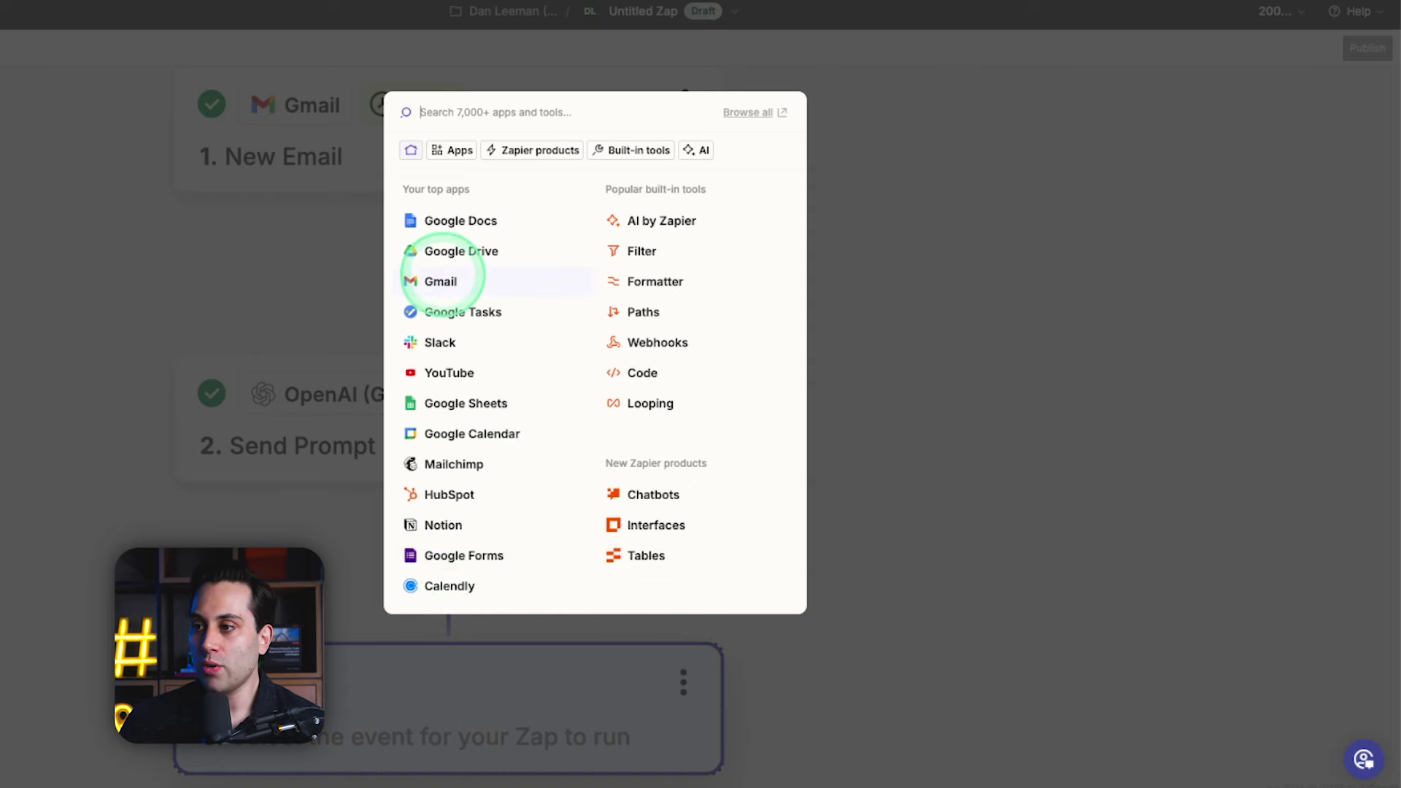
left_click(441, 281)
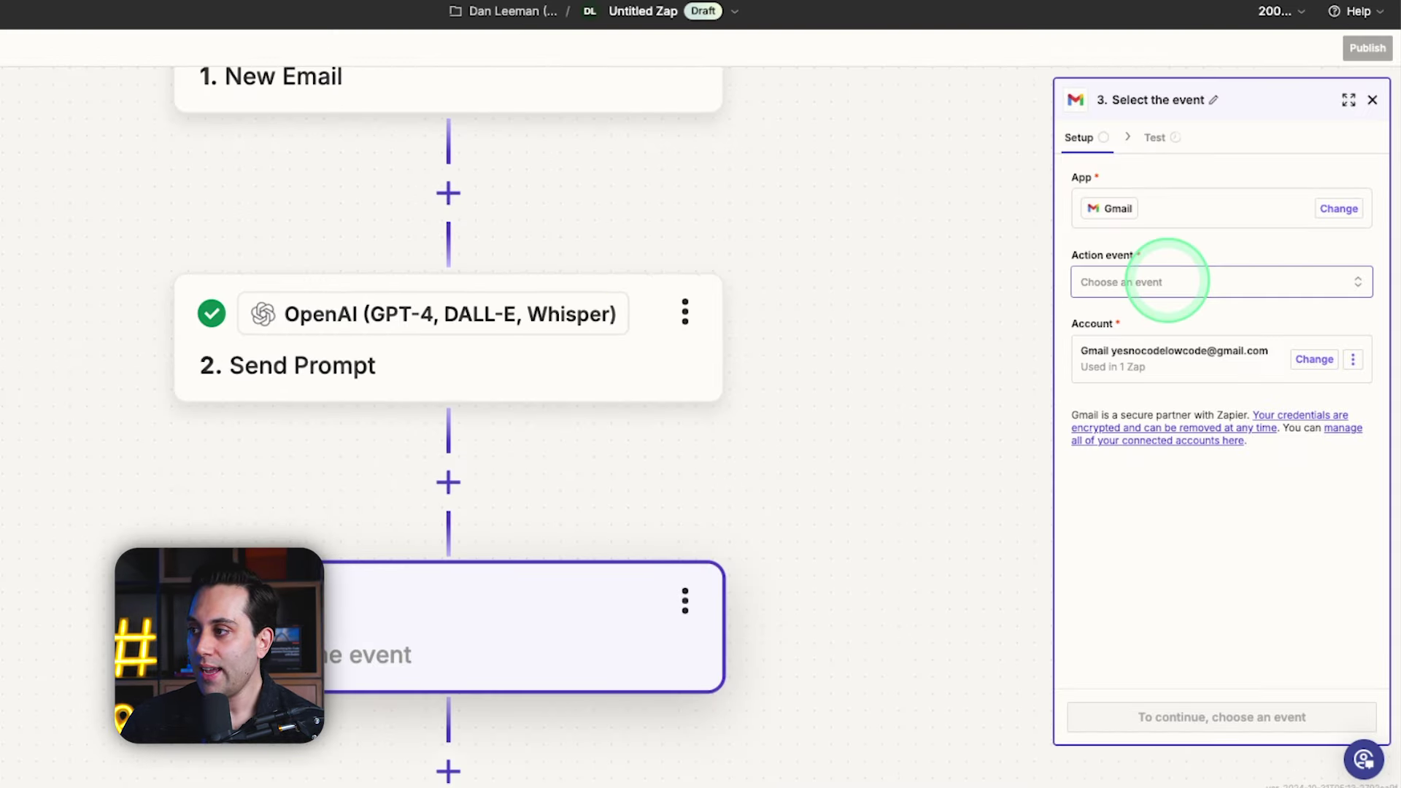
left_click(1167, 281)
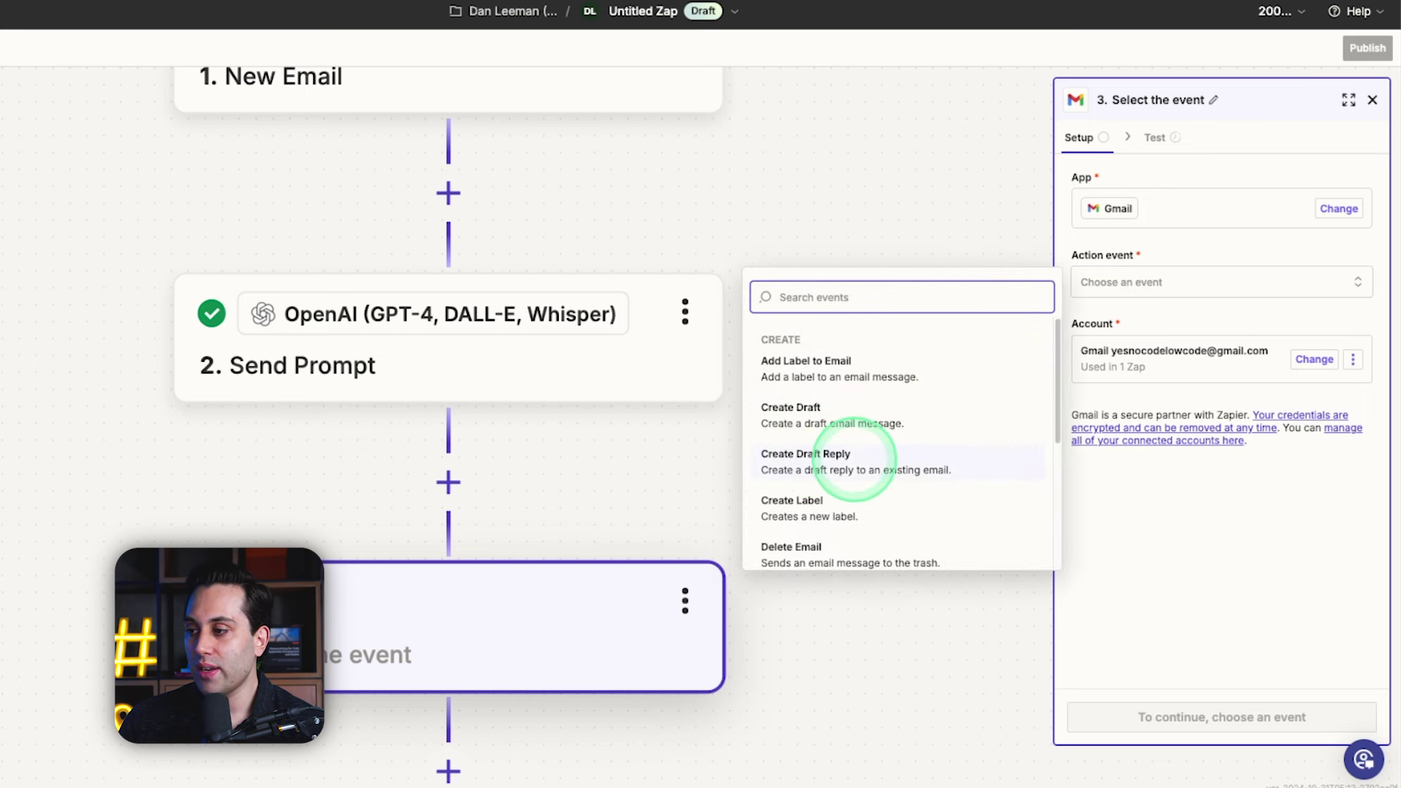
left_click(848, 456)
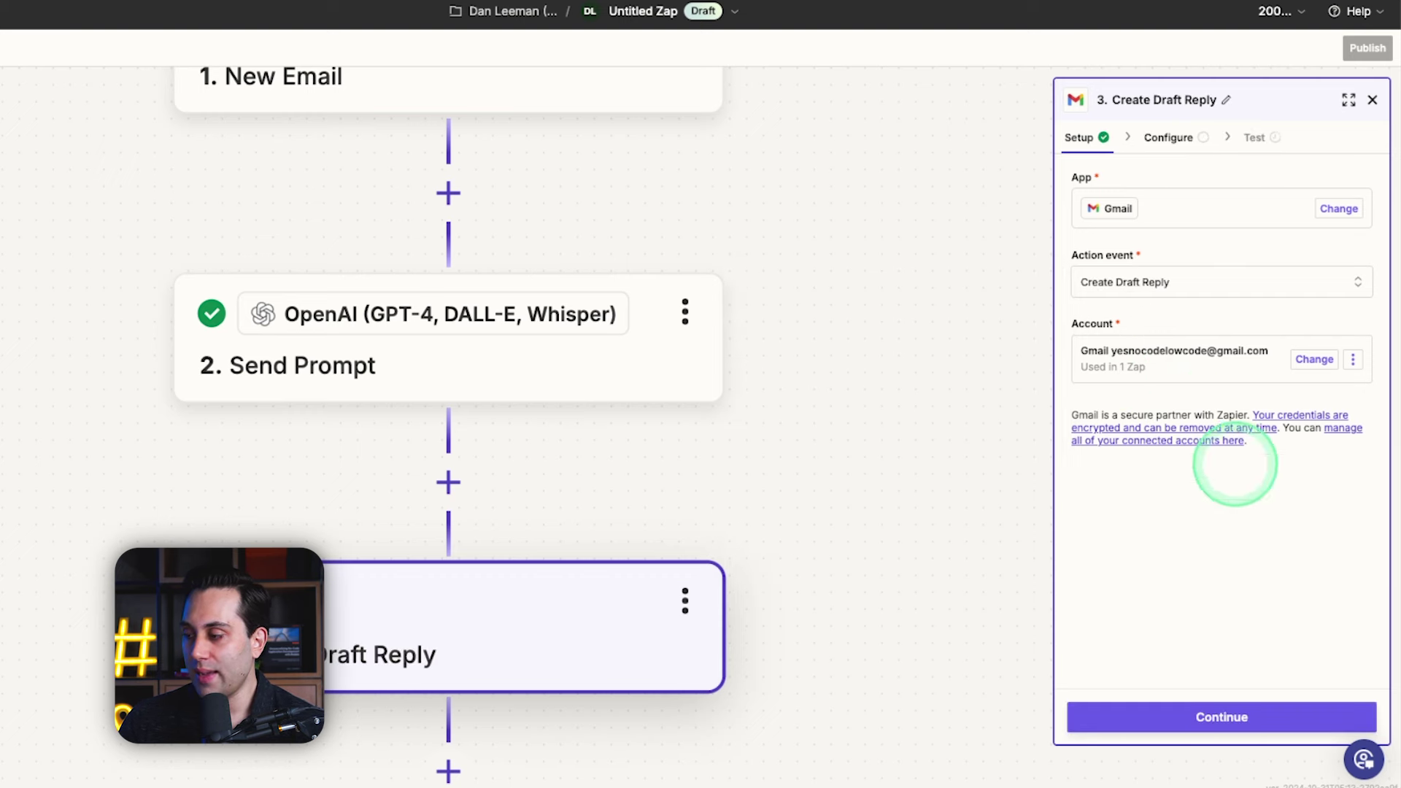
left_click(1182, 715)
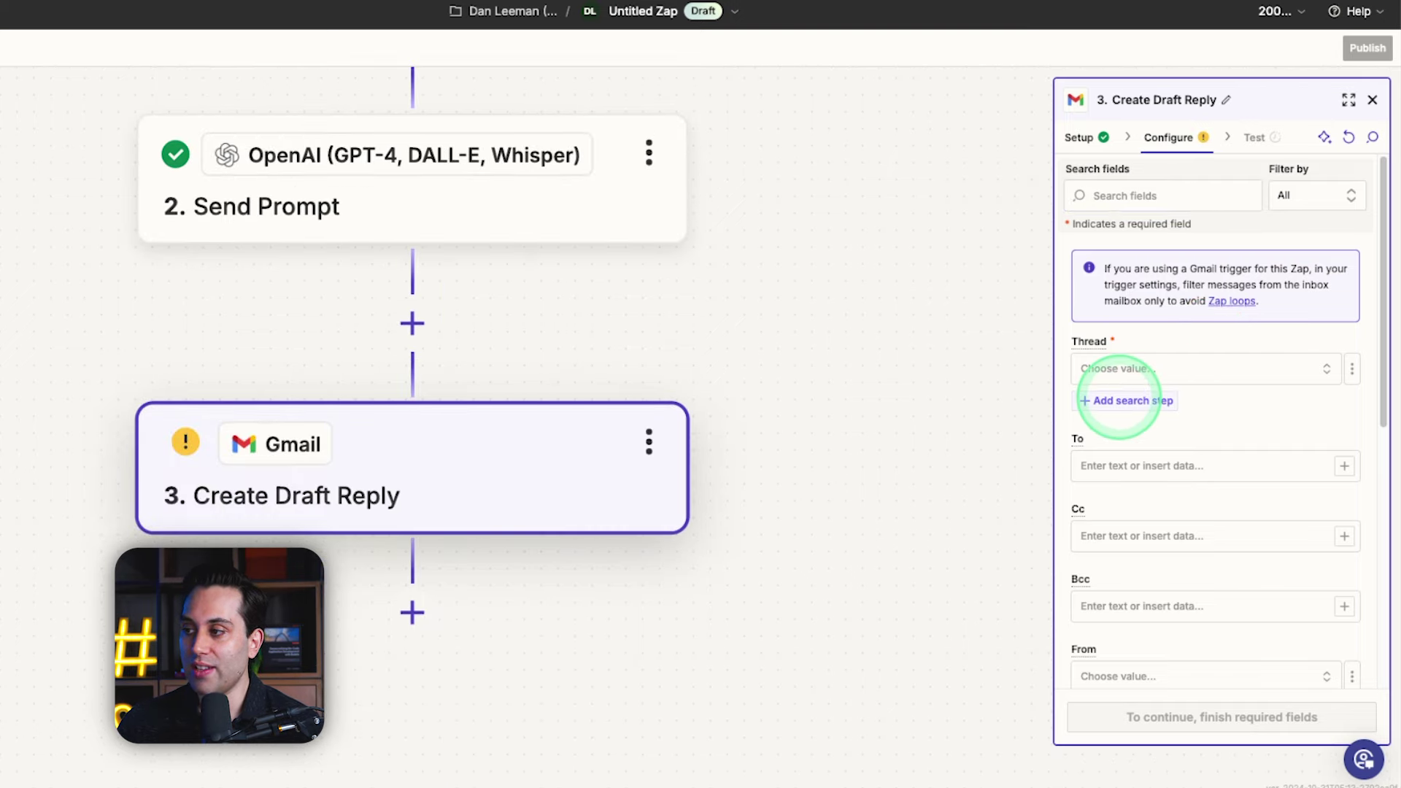
Step: Add a Gmail Find Email search step to look up the thread
left_click(1120, 400)
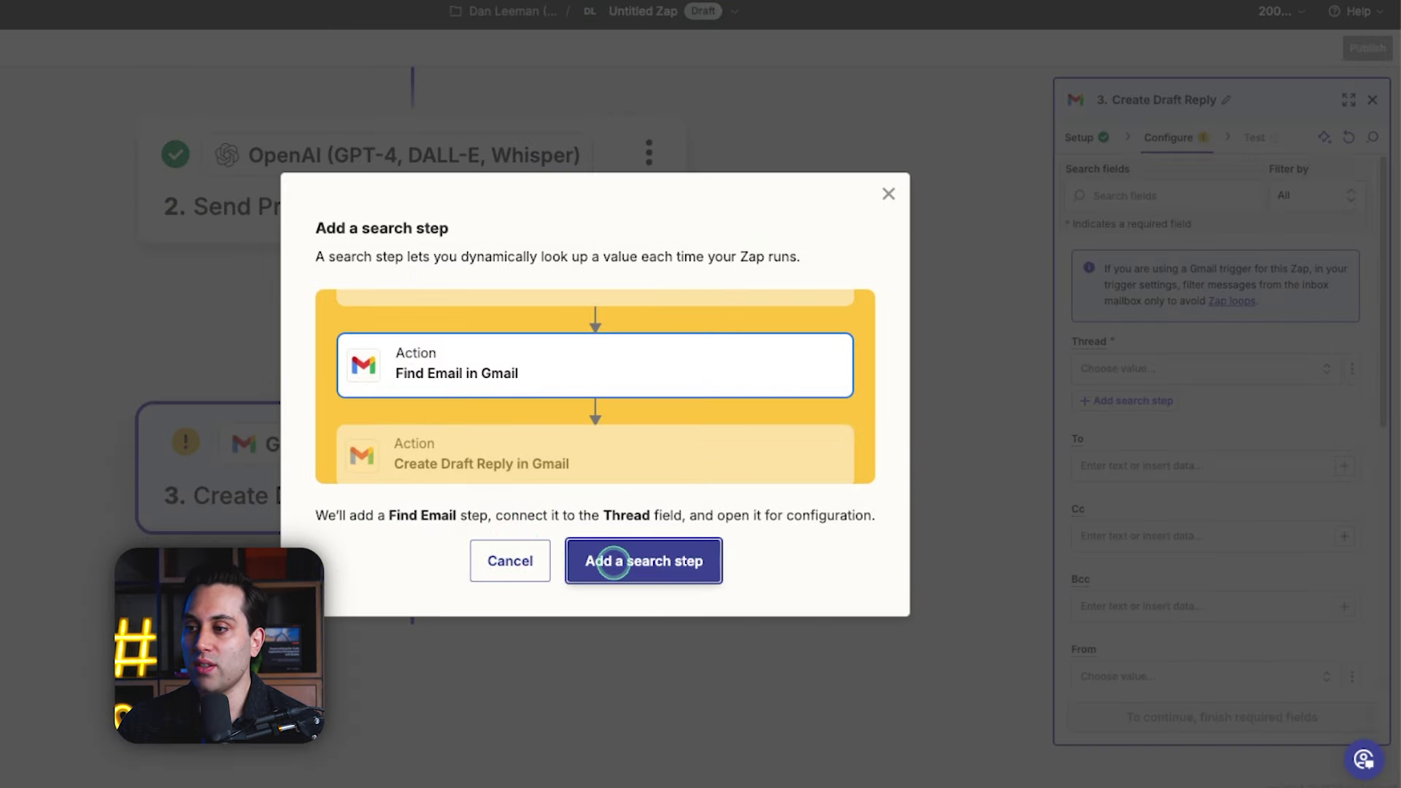
left_click(613, 560)
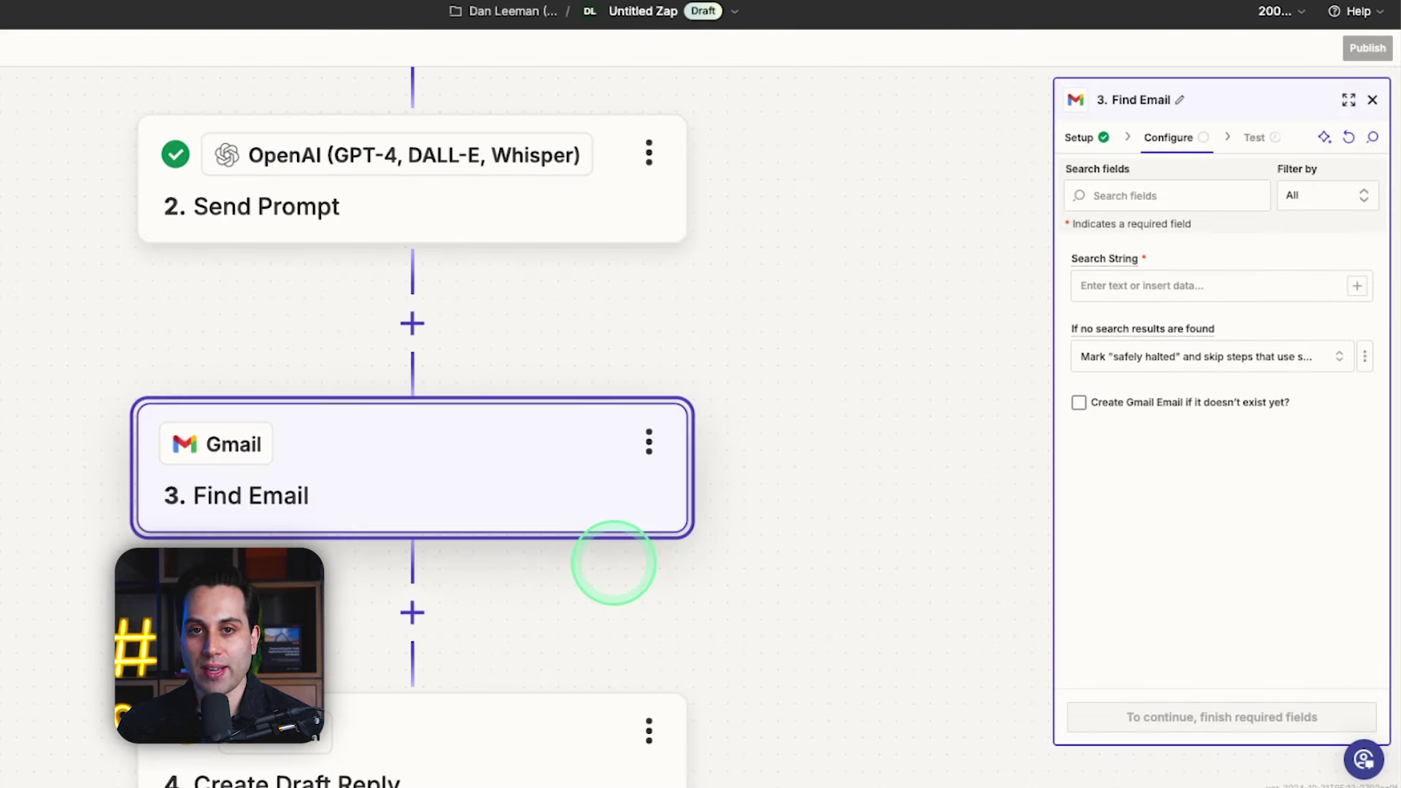
left_click_drag(766, 151, 779, 379)
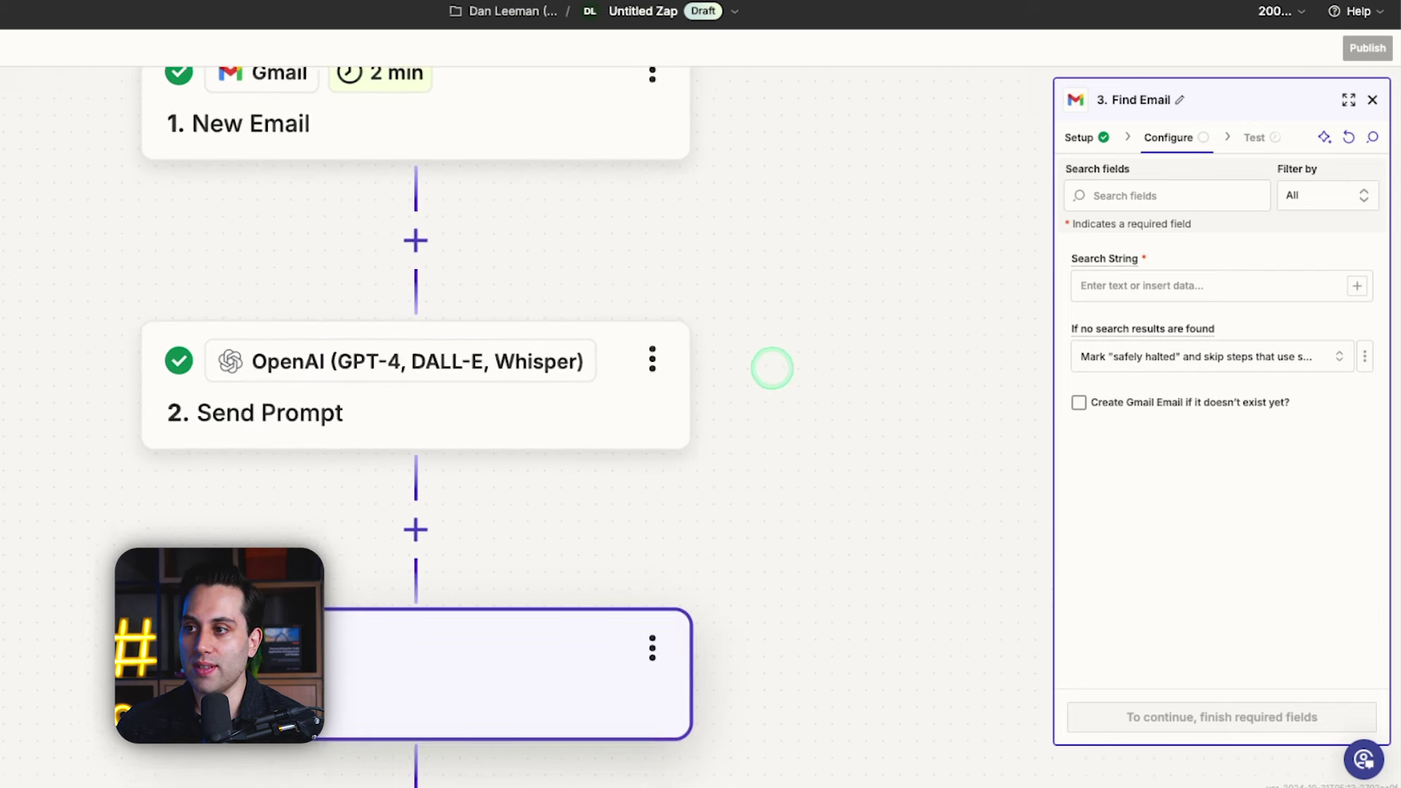
scroll(784, 347, "down", 5)
scroll(785, 348, "down", 1)
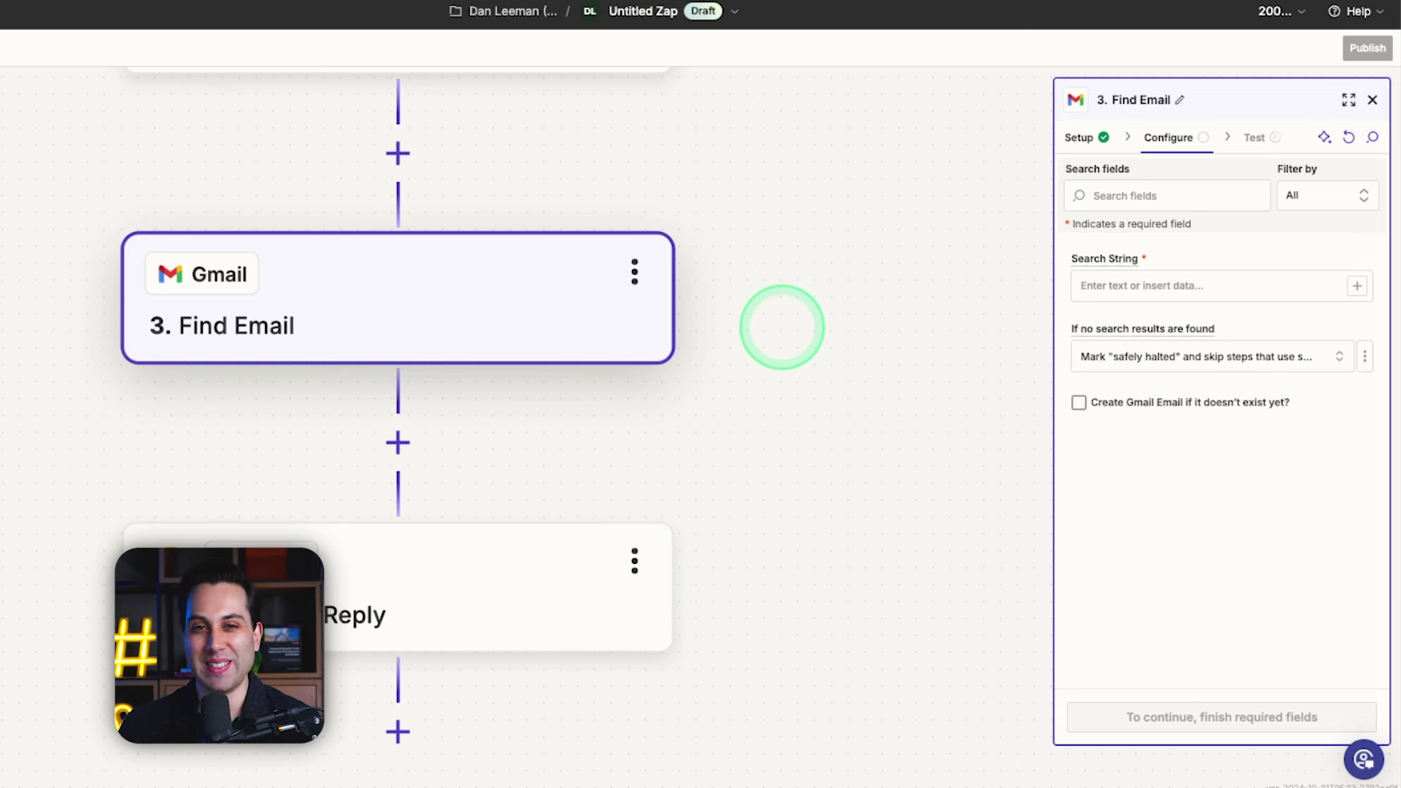
Step: Map the New Email trigger's Body Plain into the Search String field
left_click(1166, 287)
left_click(1357, 286)
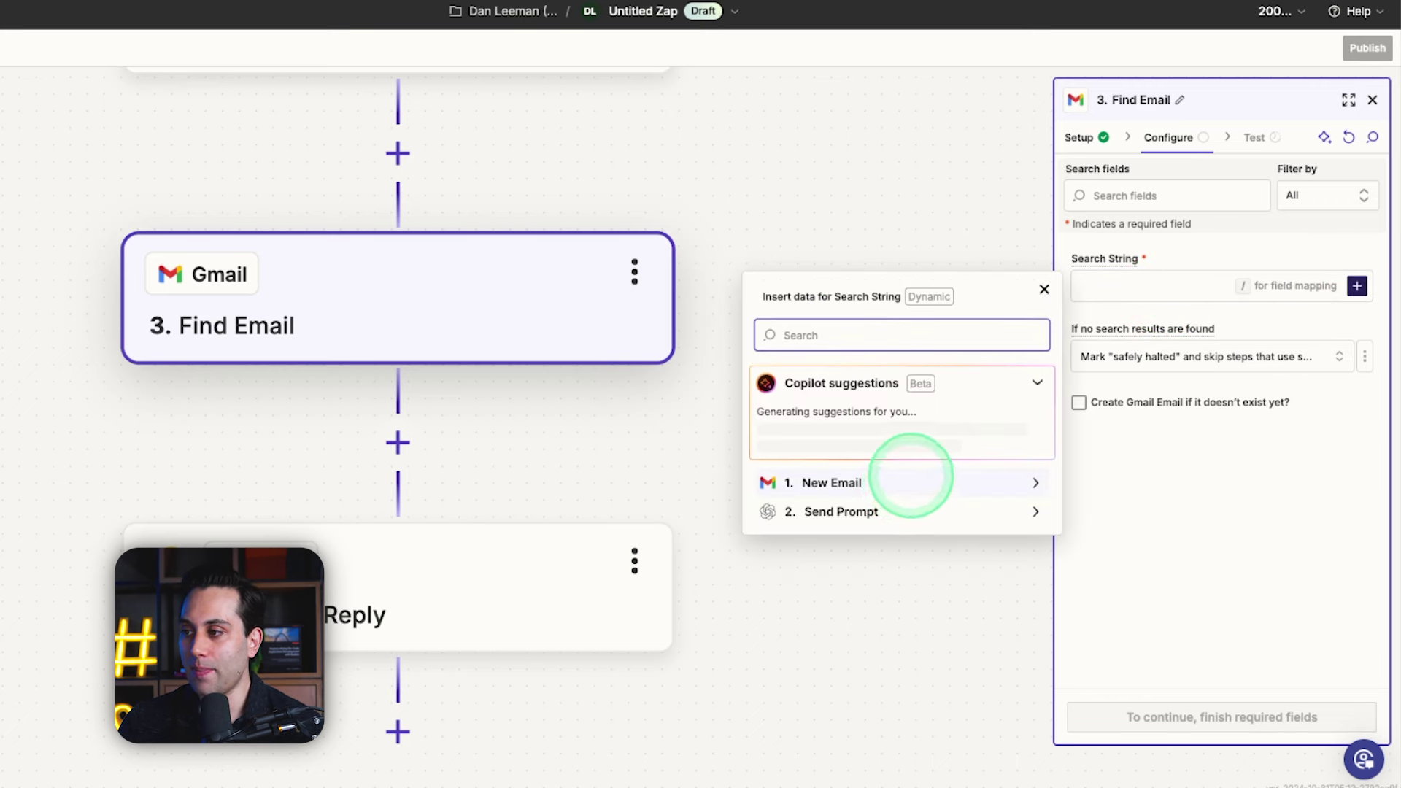
left_click(911, 481)
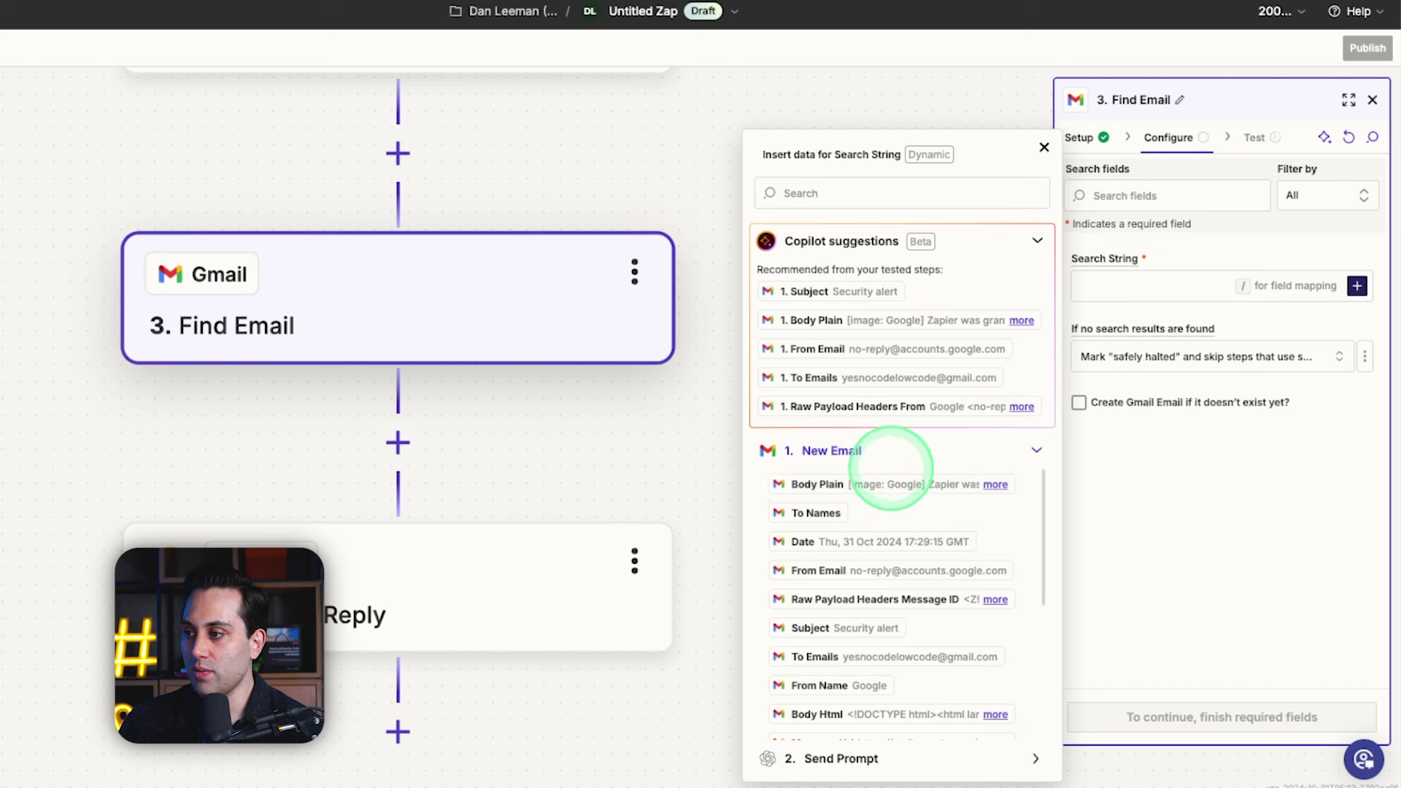
left_click(914, 484)
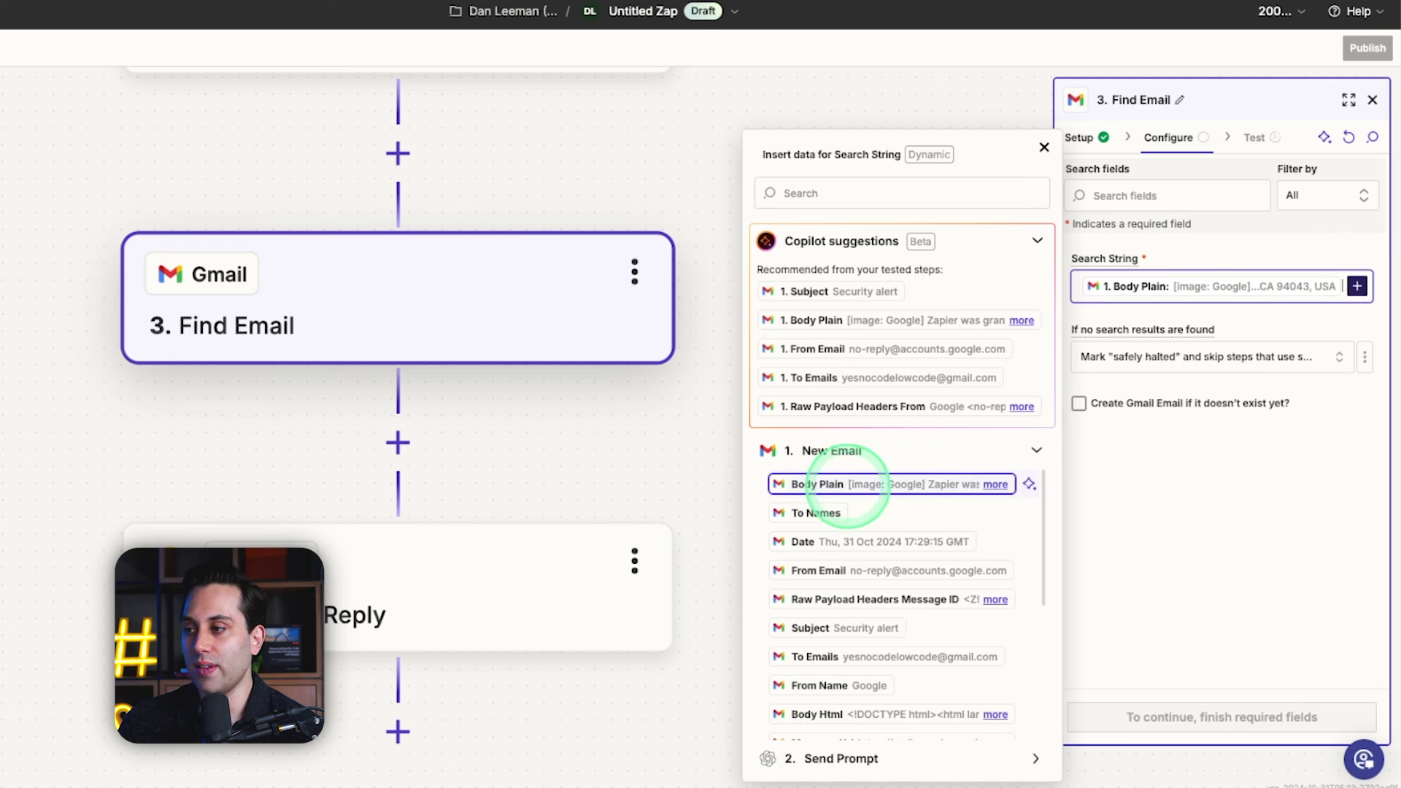
left_click(1136, 453)
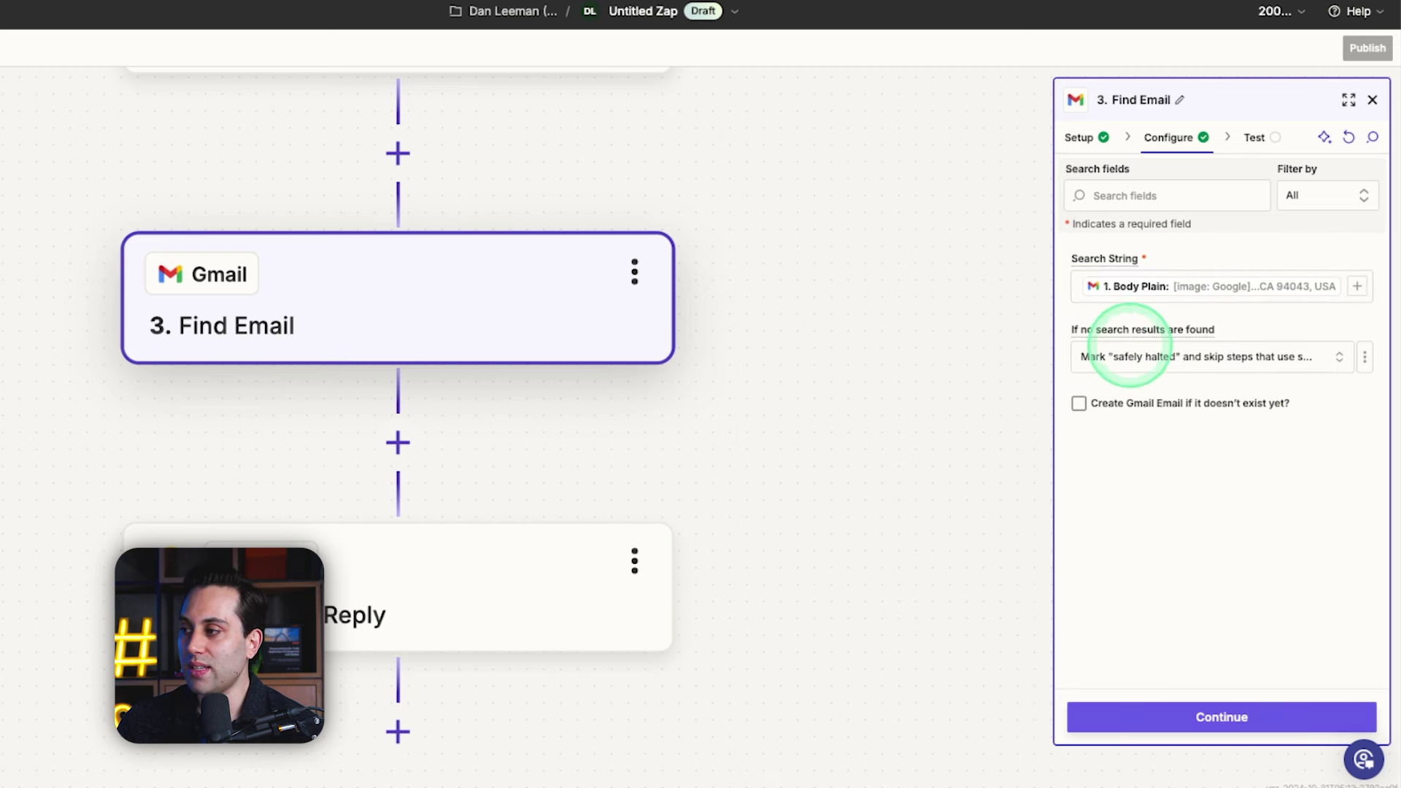
Step: Continue past the Find Email test and skip ahead to step 4
left_click(1168, 718)
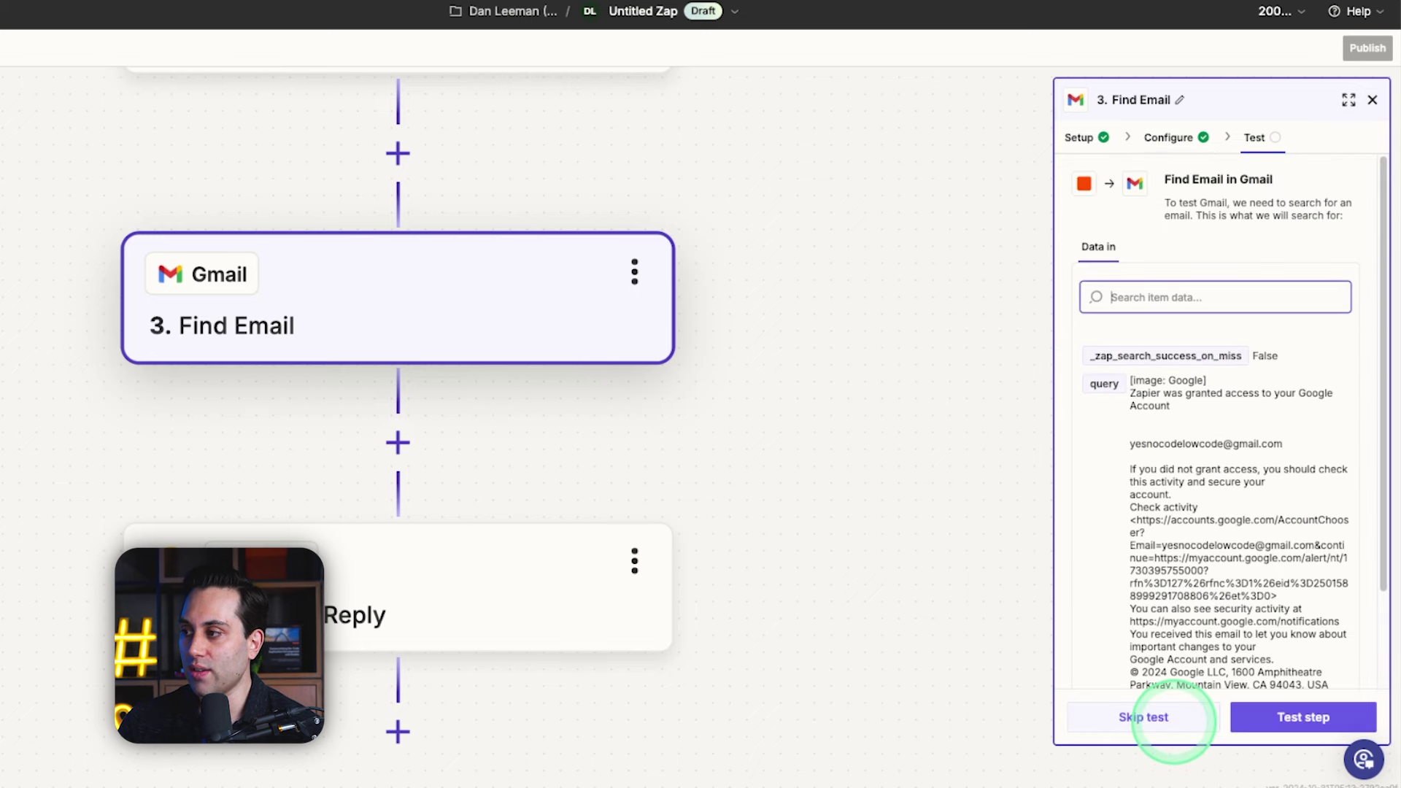
scroll(1226, 678, "down", 3)
left_click(1328, 715)
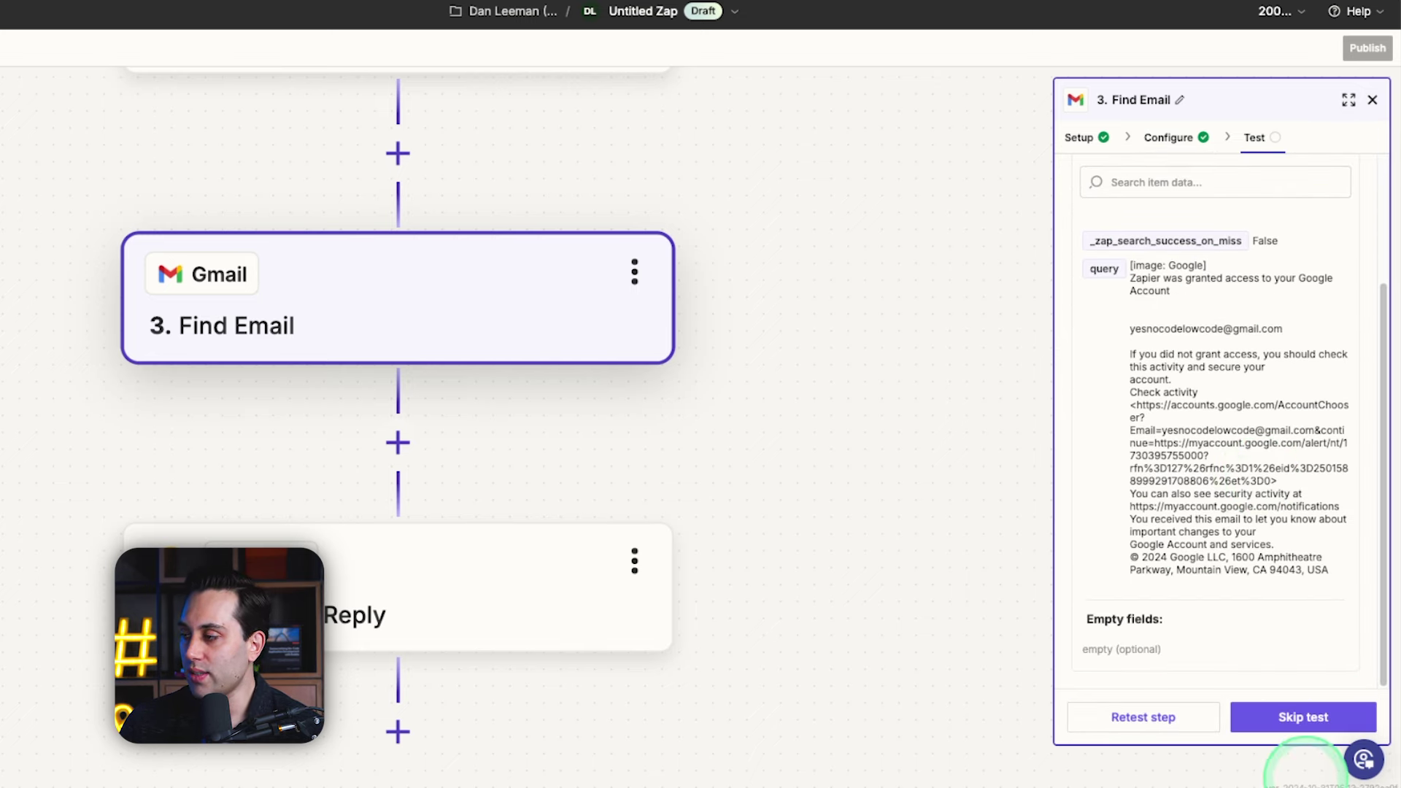
left_click(1289, 716)
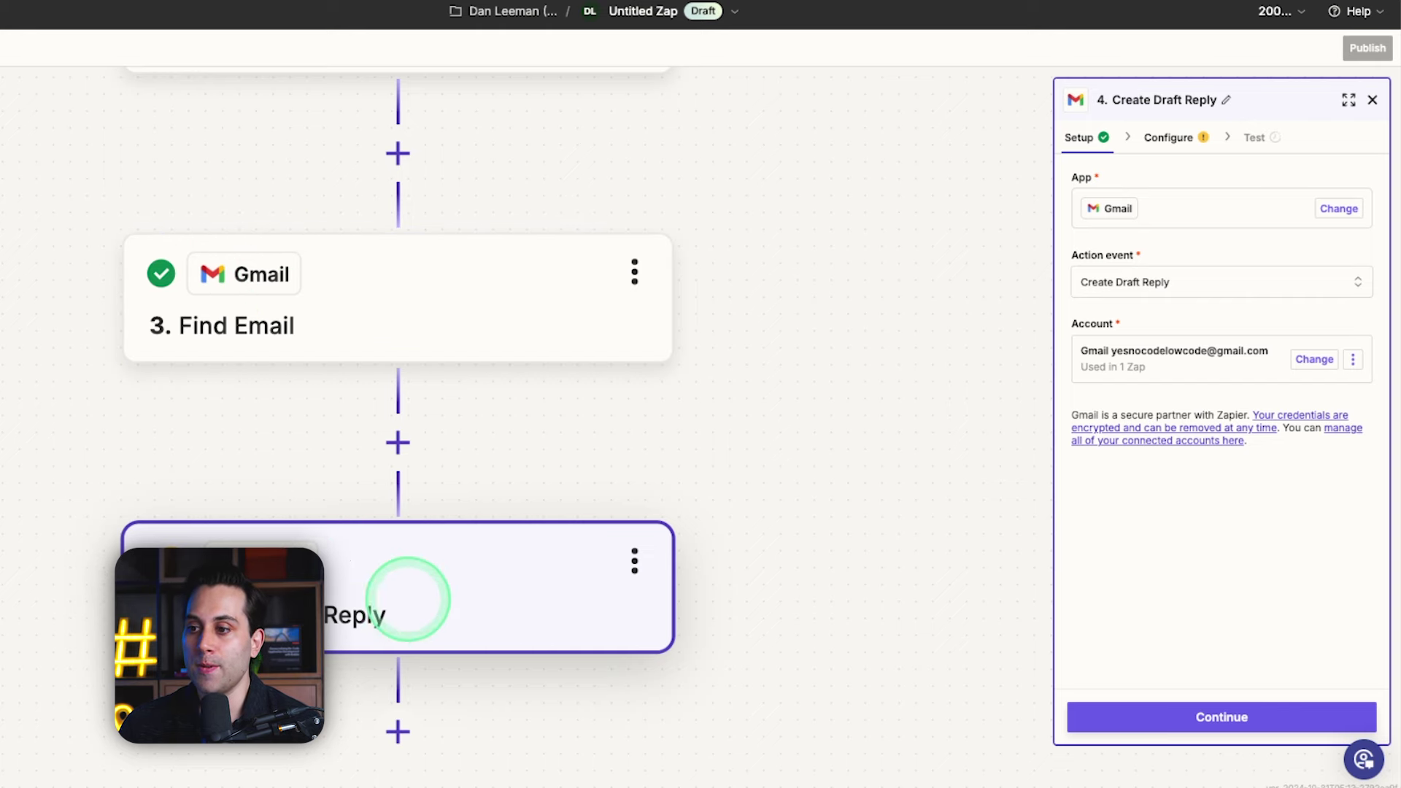
Step: Set the draft reply's To field to the original email's sender address
left_click(369, 581)
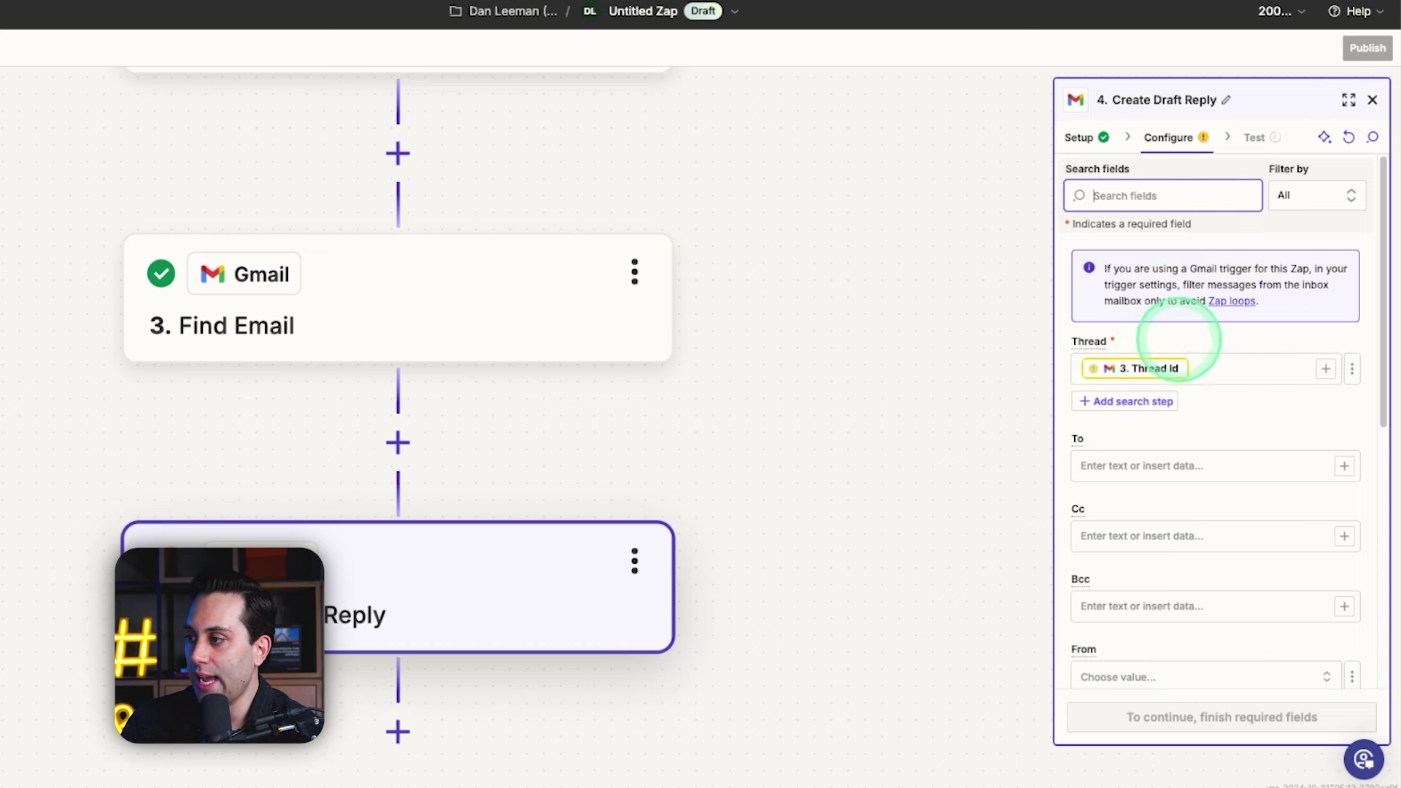
scroll(1179, 379, "down", 3)
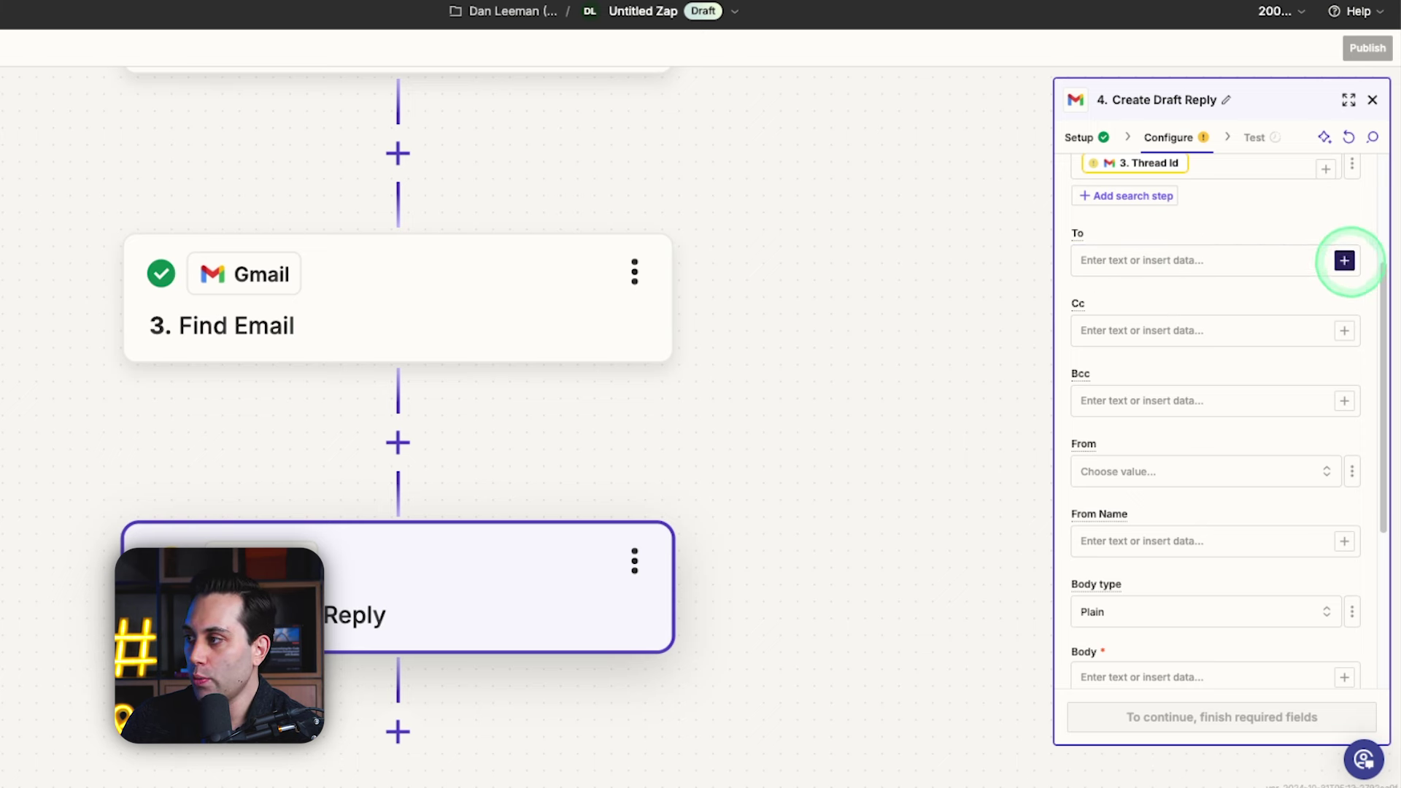
left_click(1344, 260)
left_click(922, 453)
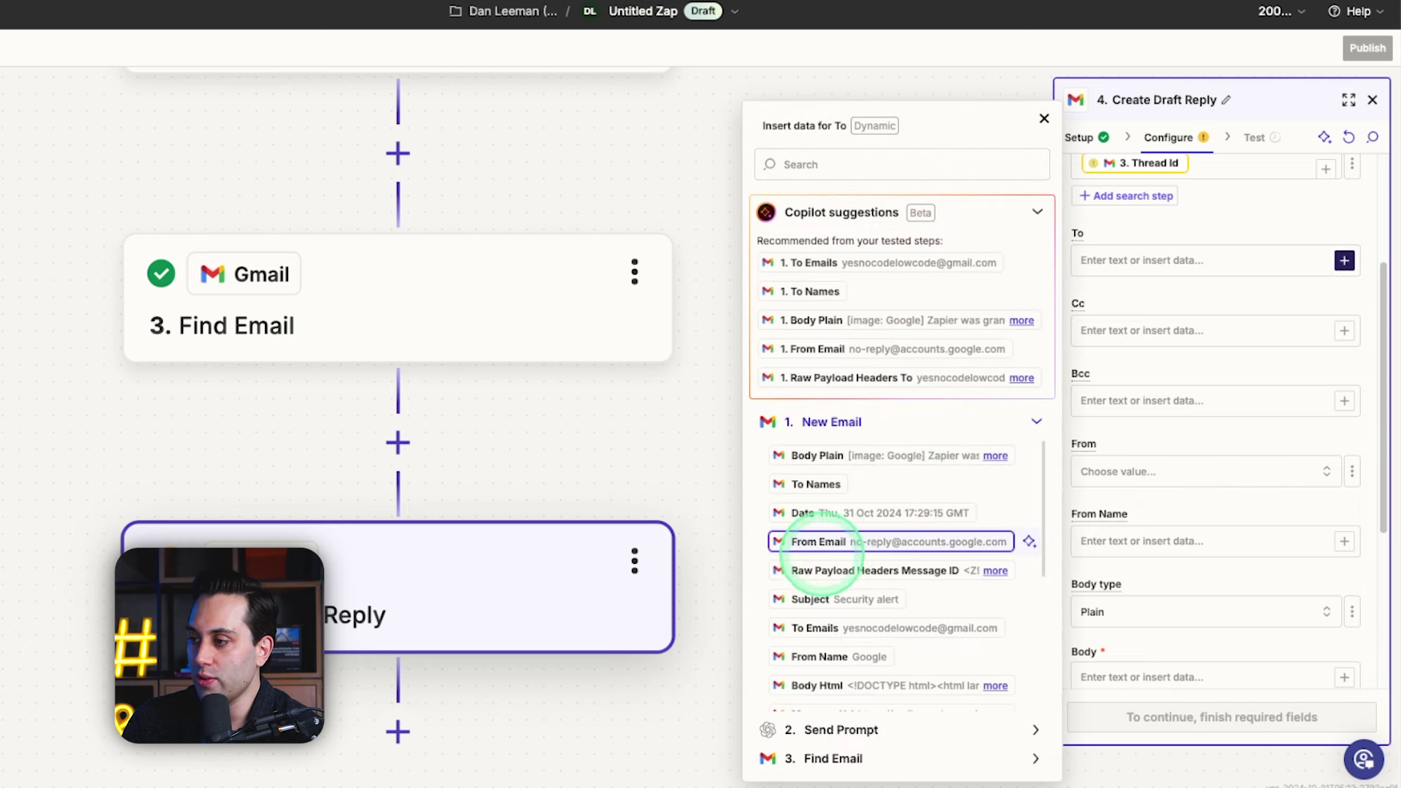
left_click(881, 541)
scroll(1119, 218, "down", 2)
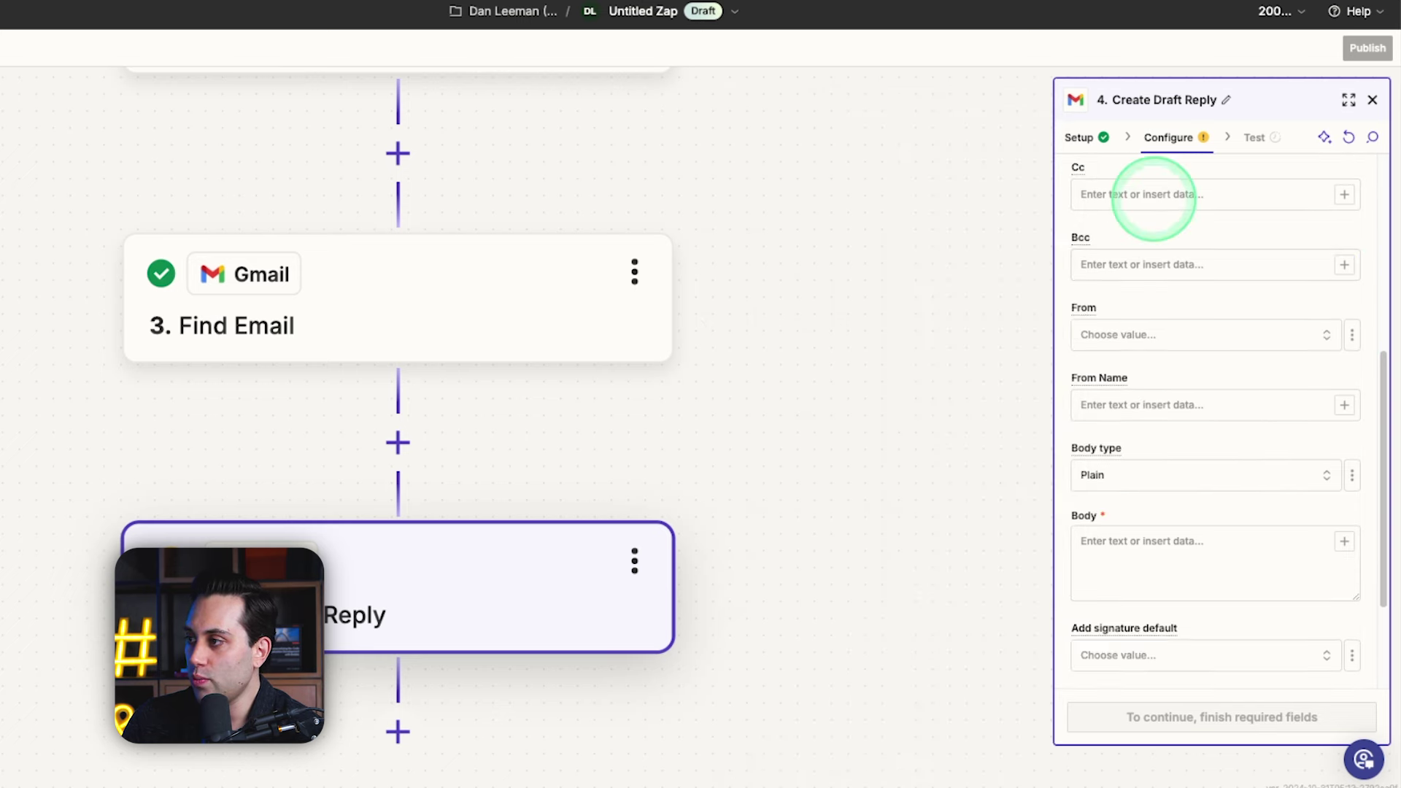
Step: Choose the connected Gmail address as From and leave the sender name empty
left_click(1131, 333)
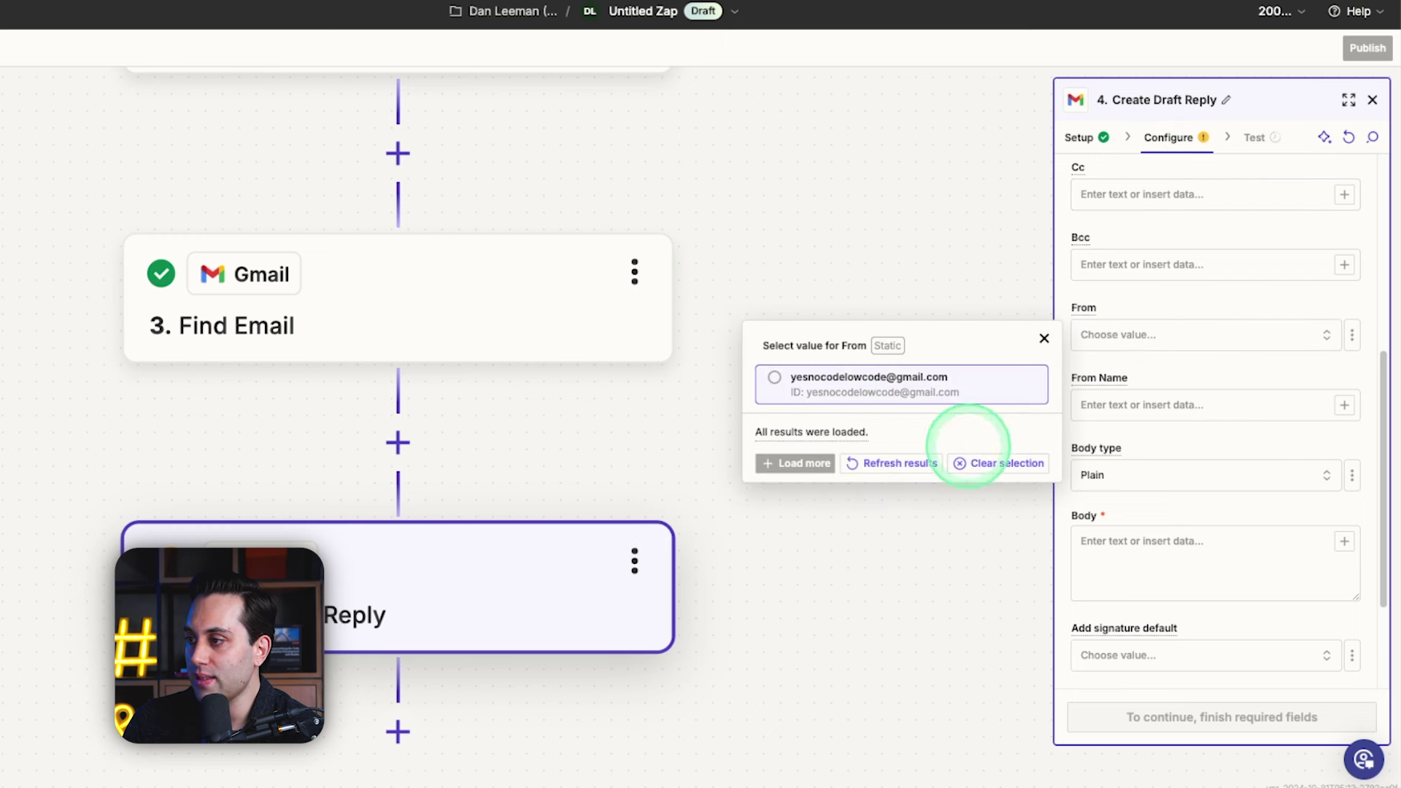
left_click(816, 385)
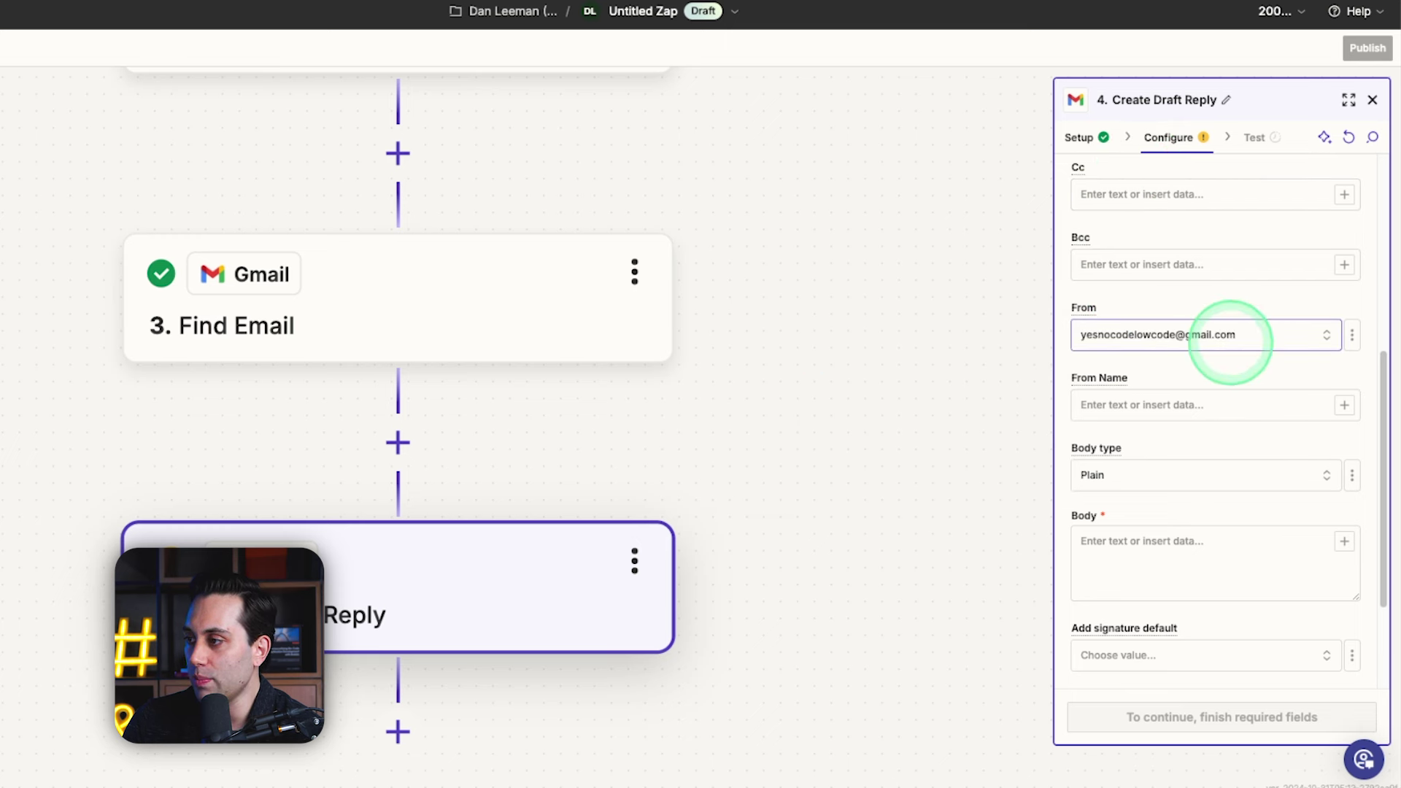
left_click(1150, 403)
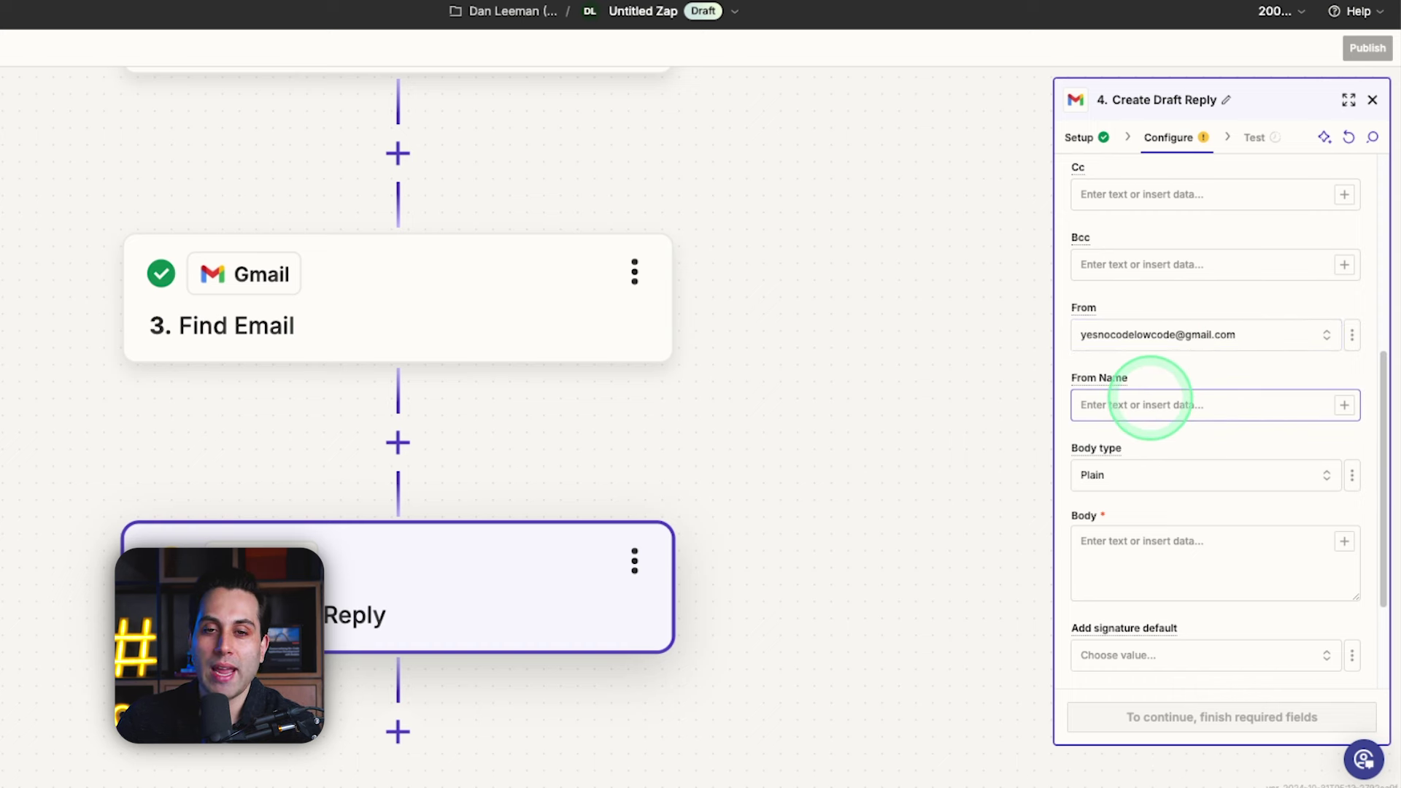
left_click(1150, 403)
left_click(1191, 447)
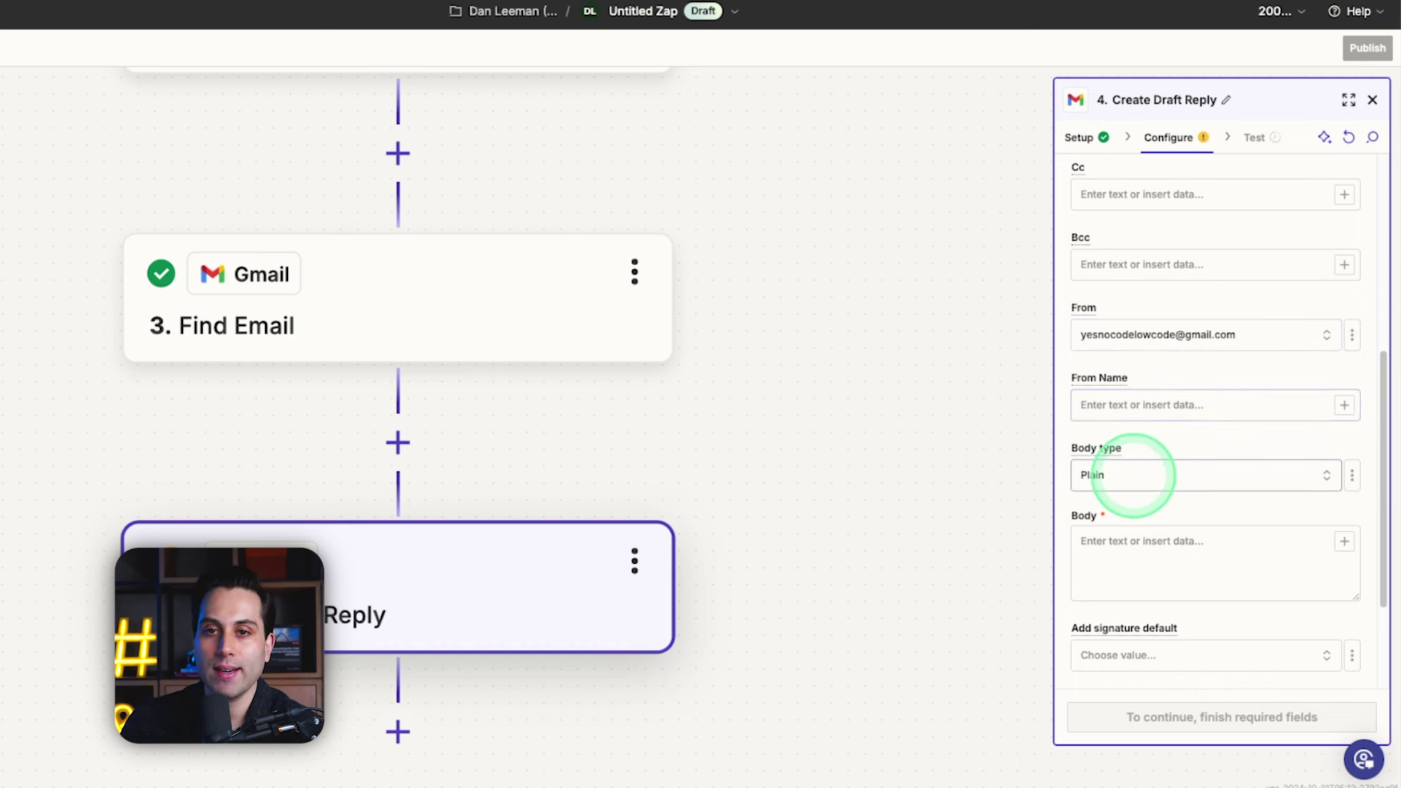
Step: Keep the body format set to Plain
scroll(1139, 449, "down", 1)
left_click(1114, 445)
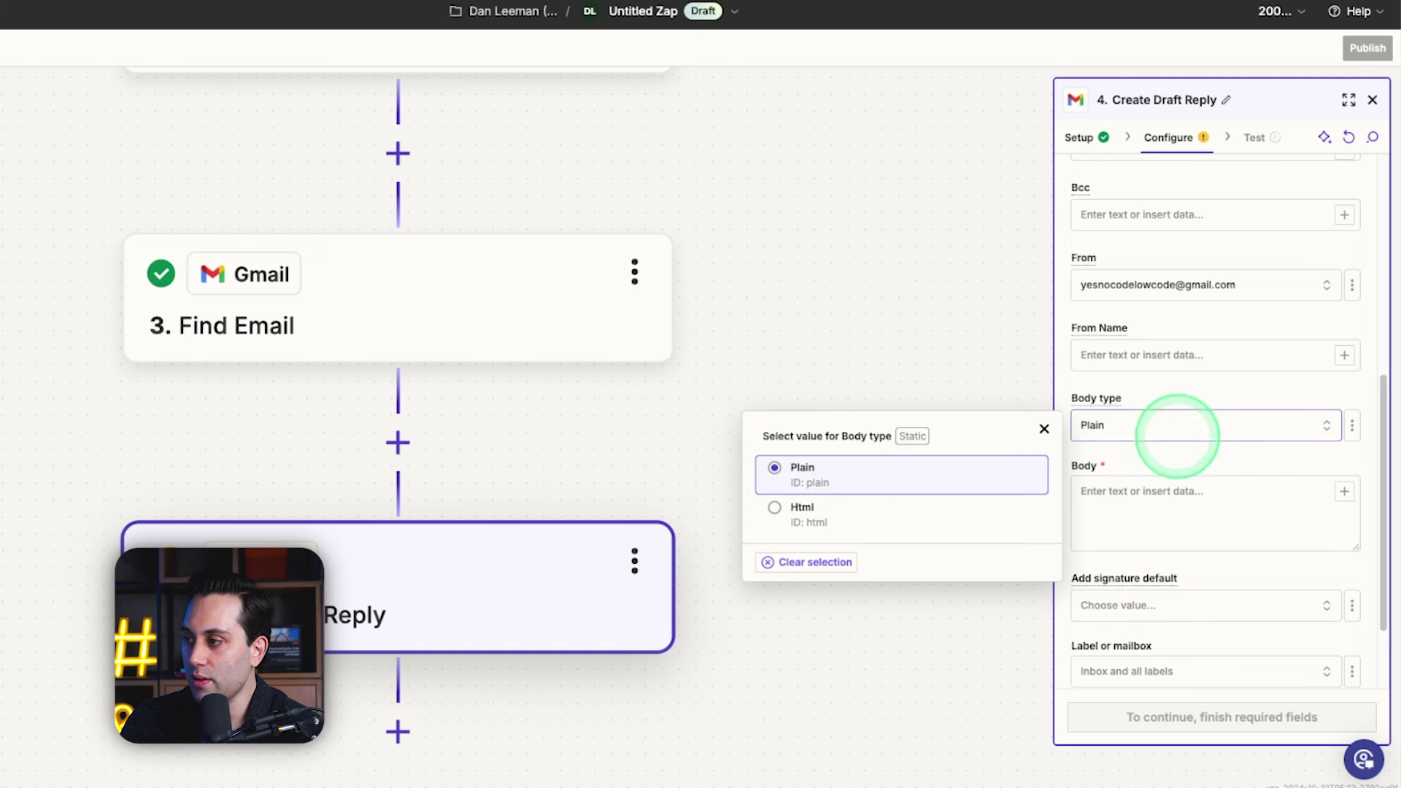
left_click(1169, 451)
scroll(1208, 469, "down", 2)
scroll(1209, 469, "down", 2)
Step: Map the Send Prompt step's AI Response into the Body field
left_click(1168, 409)
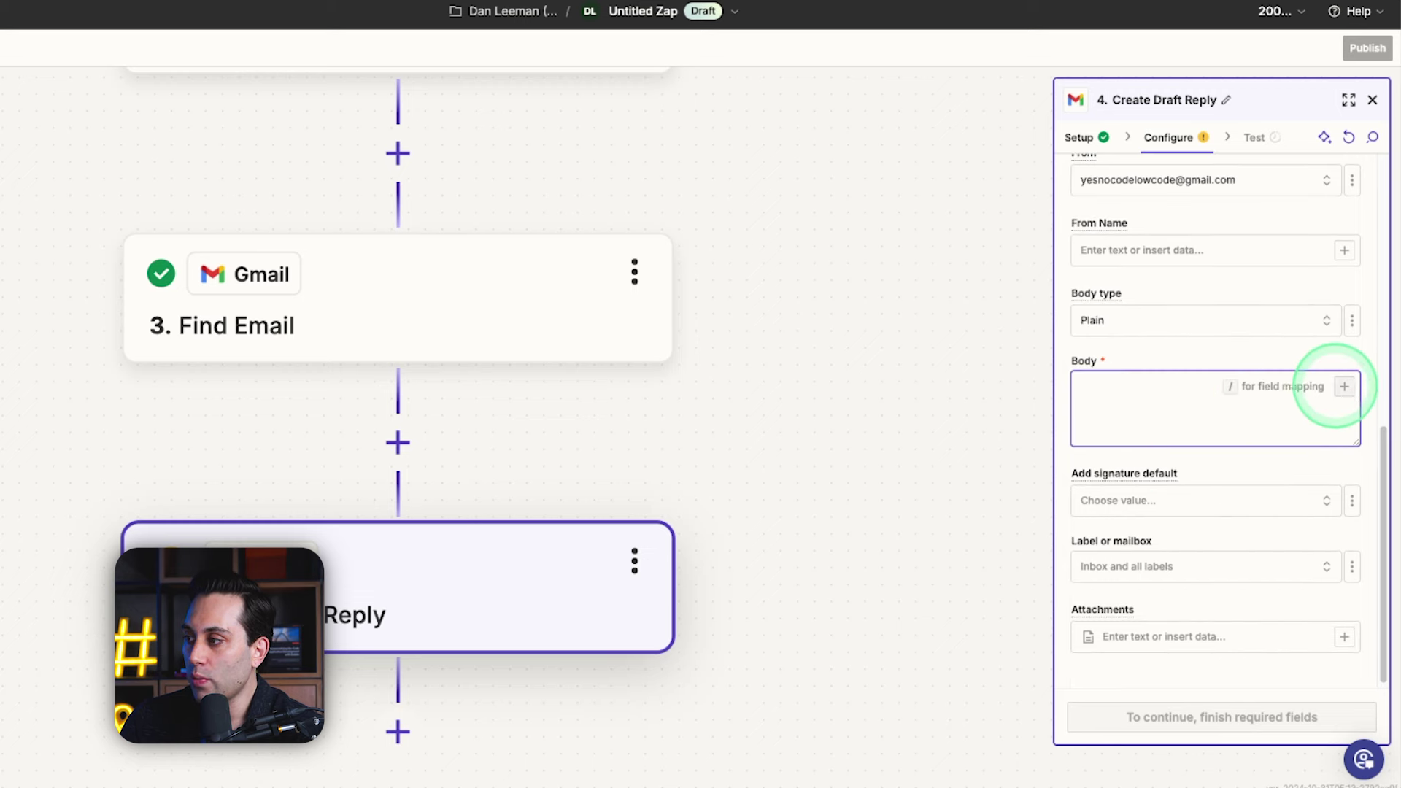
left_click(1345, 386)
left_click(850, 612)
scroll(839, 518, "down", 2)
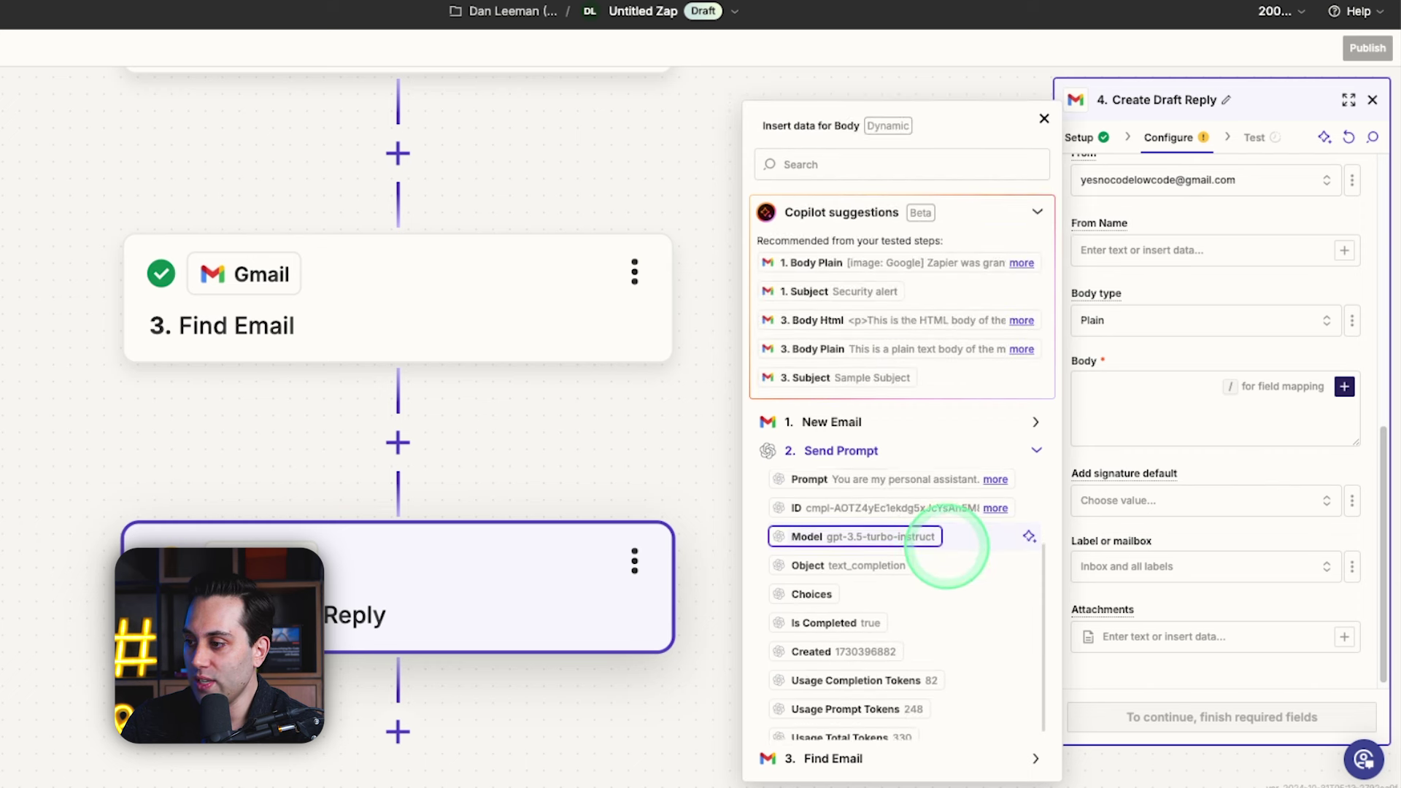
scroll(941, 547, "down", 1)
scroll(948, 553, "up", 3)
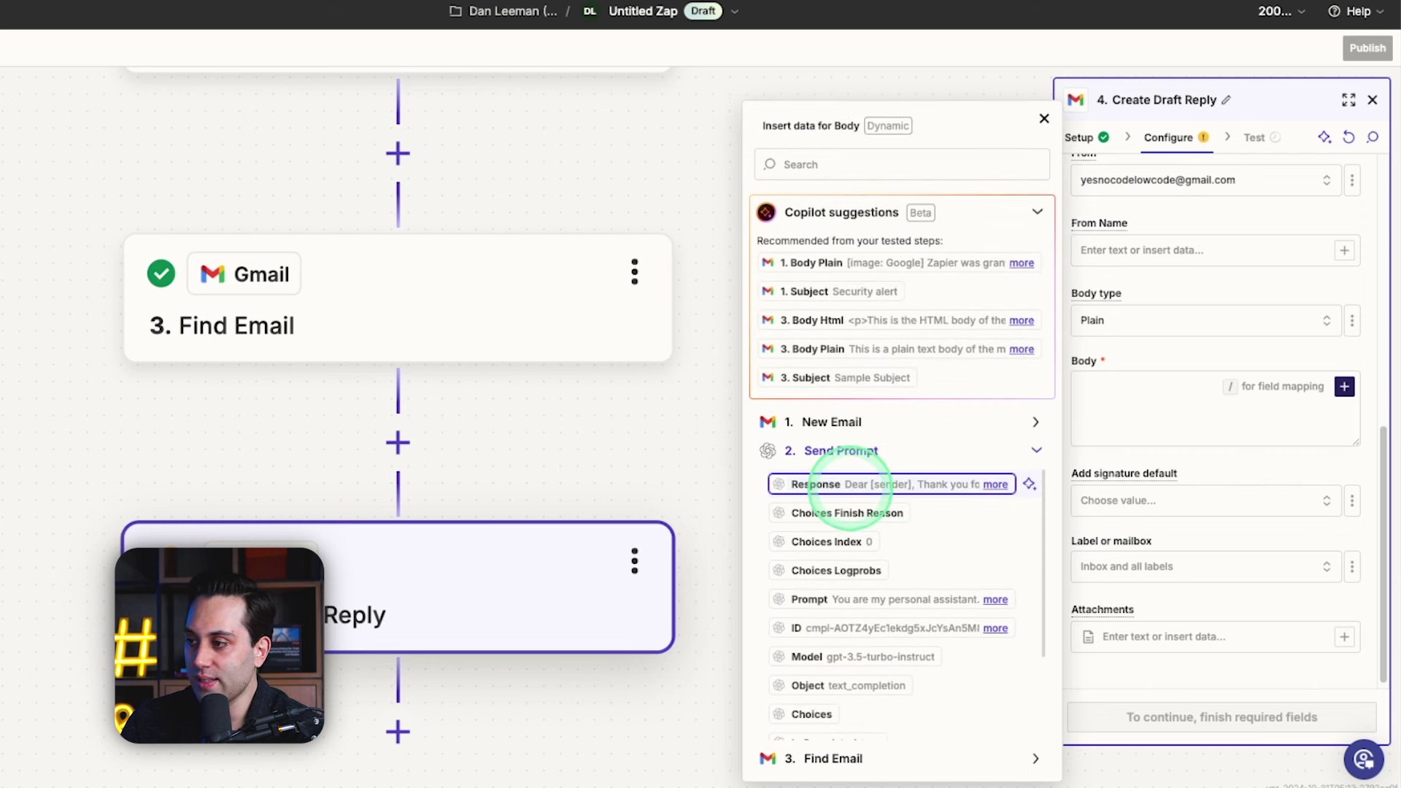
left_click(847, 485)
left_click(1204, 456)
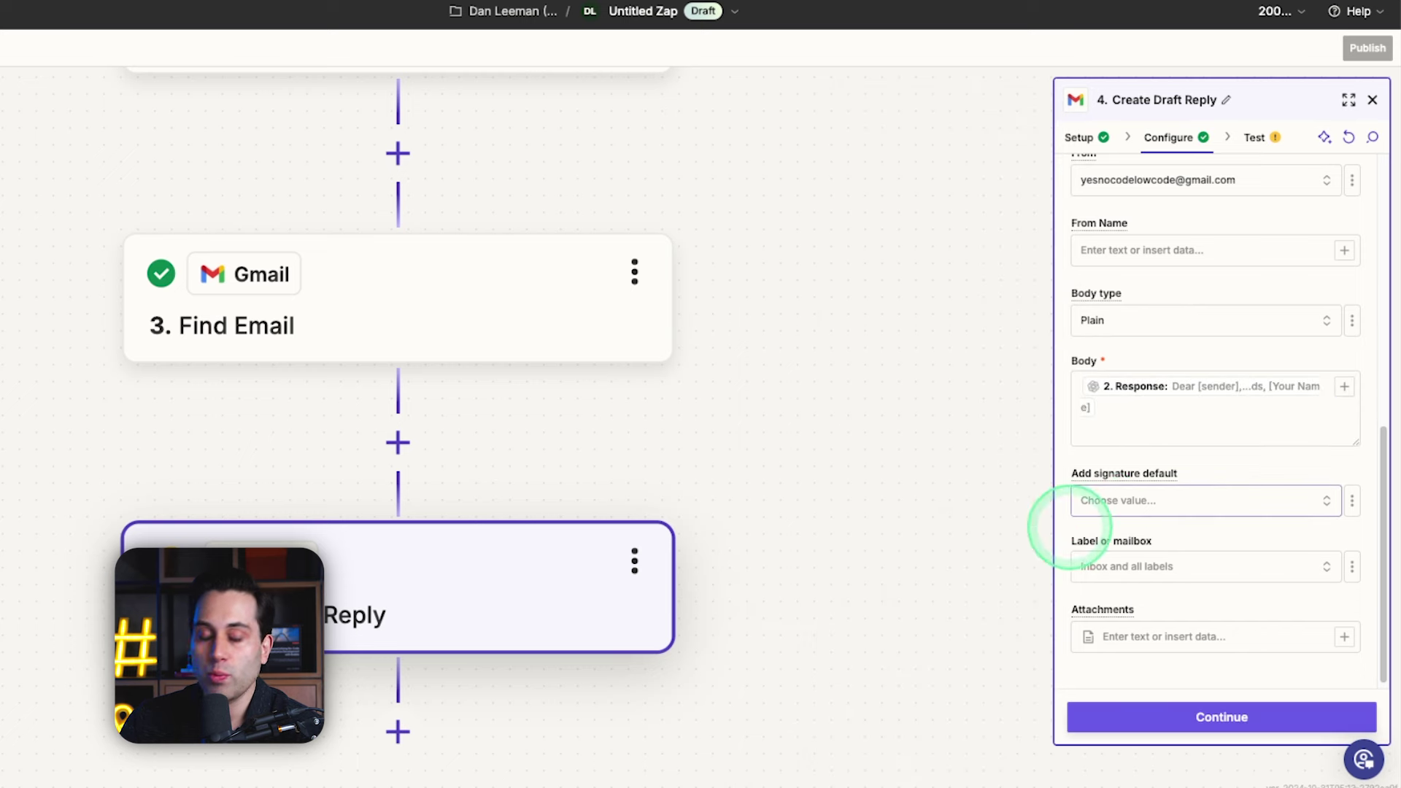
Step: Keep the default signature and label, then send a test draft reply
left_click(1264, 500)
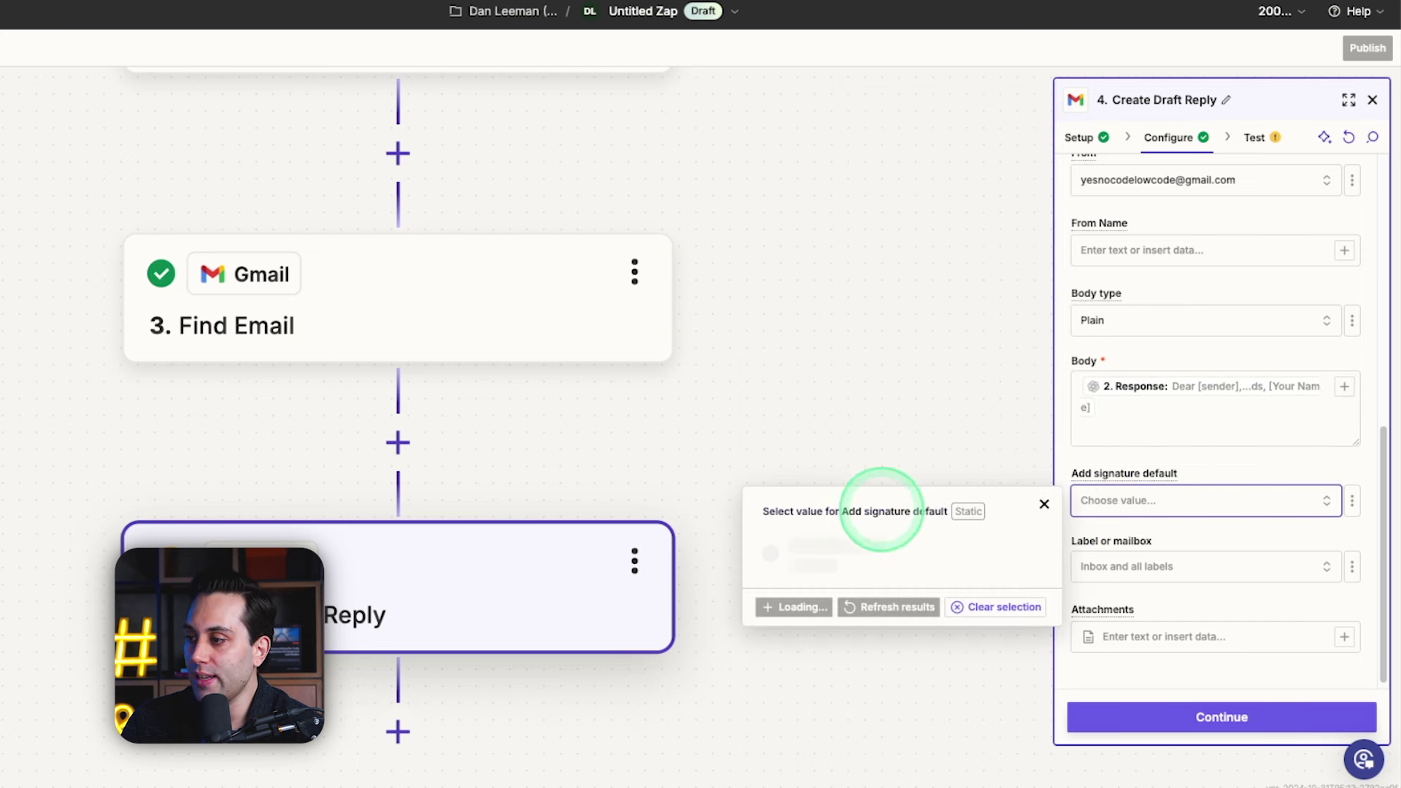
left_click(1238, 467)
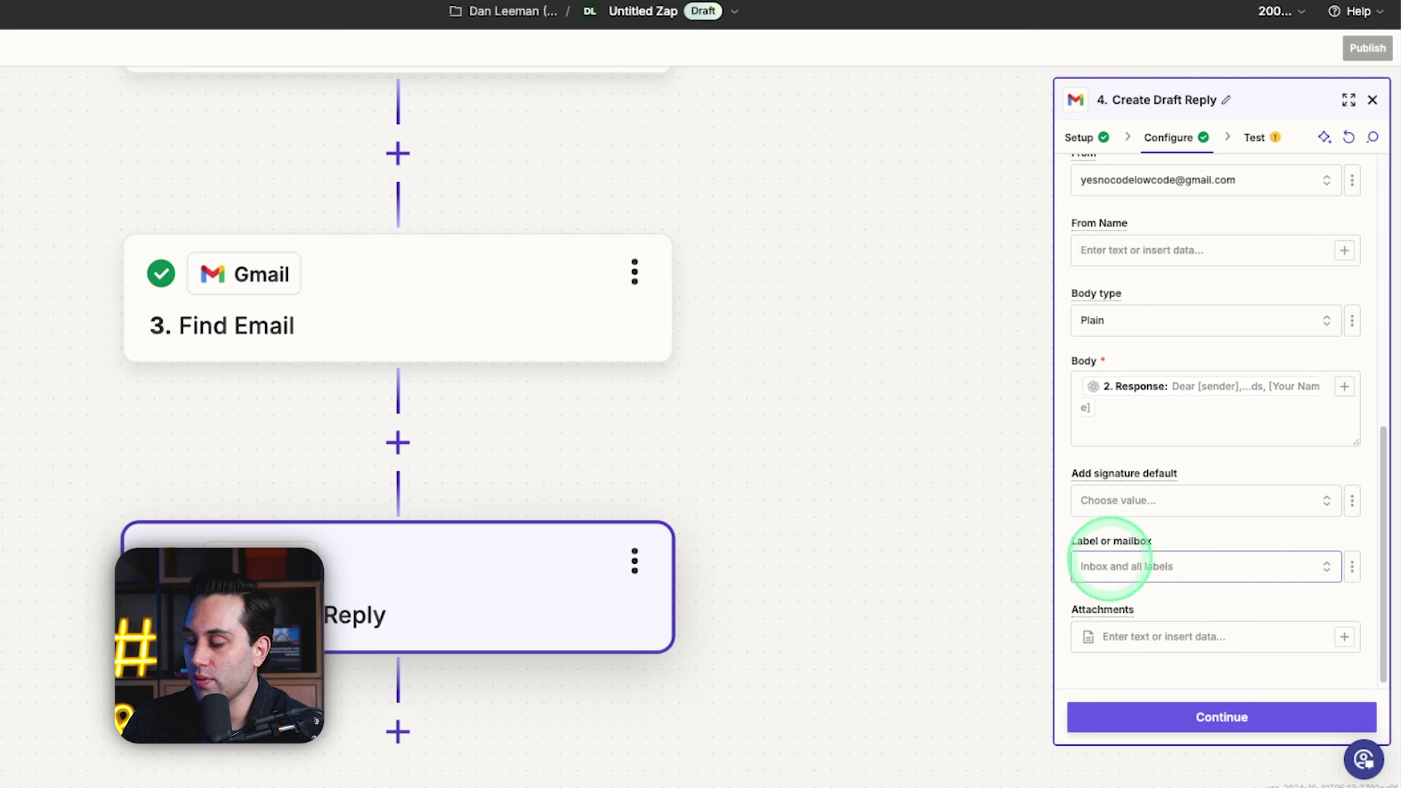
left_click(1194, 572)
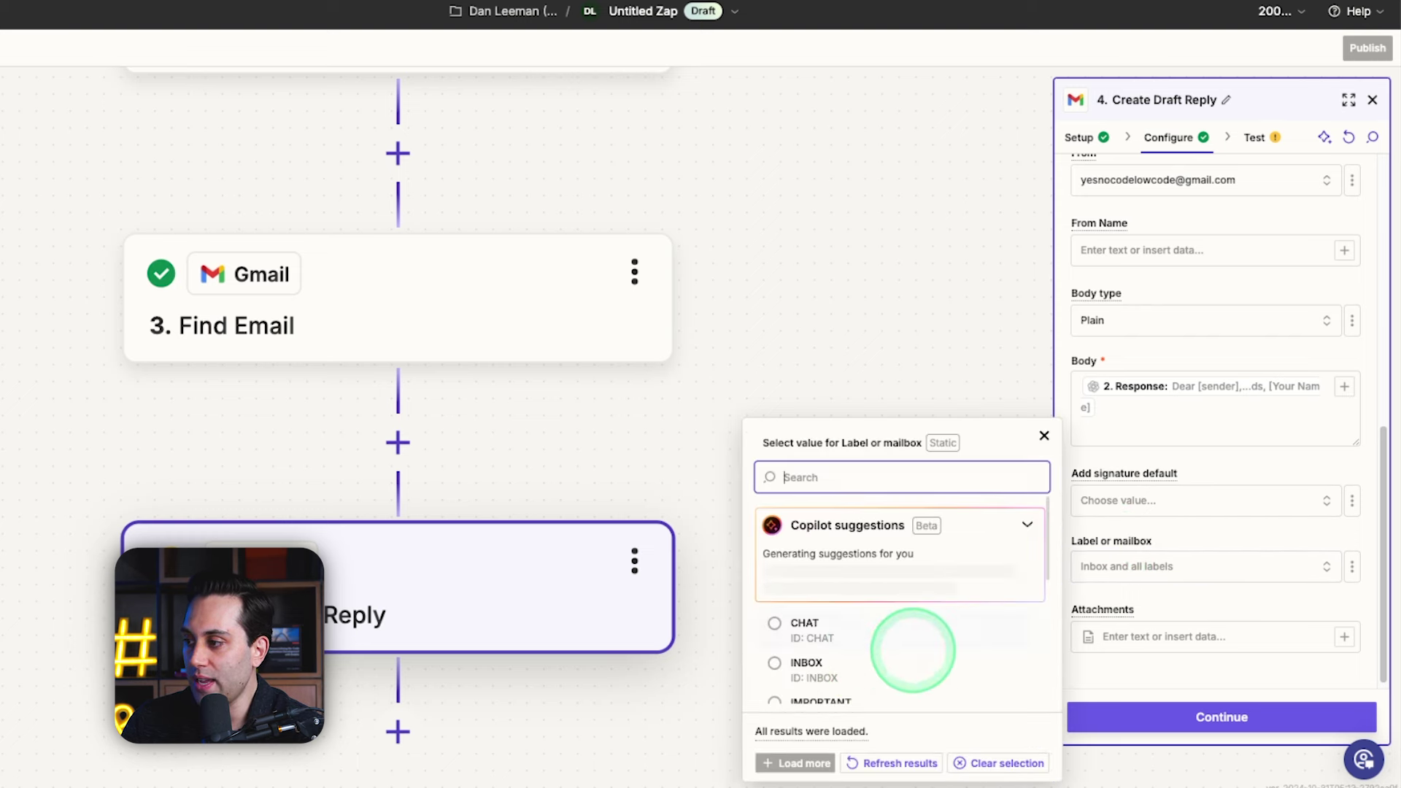
scroll(898, 615, "down", 1)
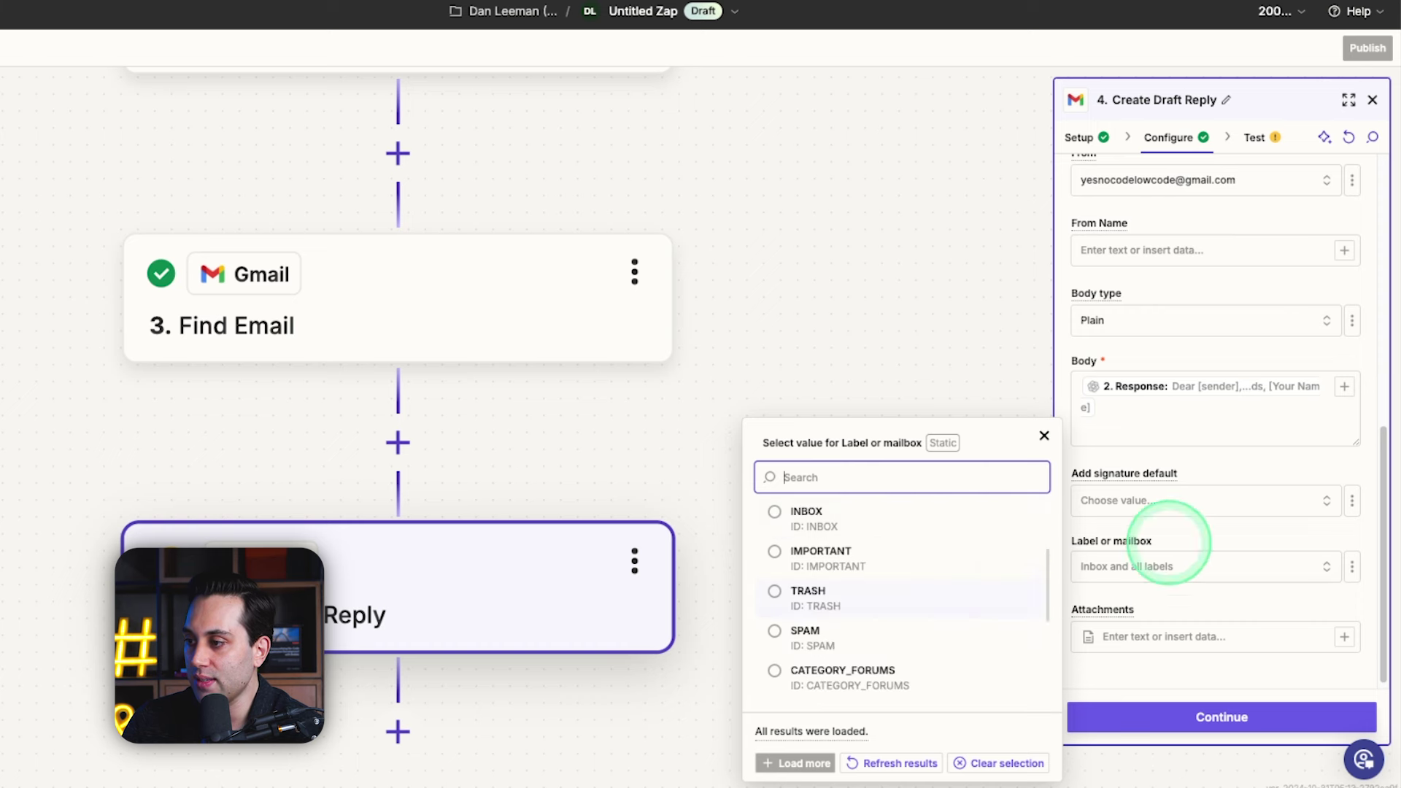
left_click(1135, 644)
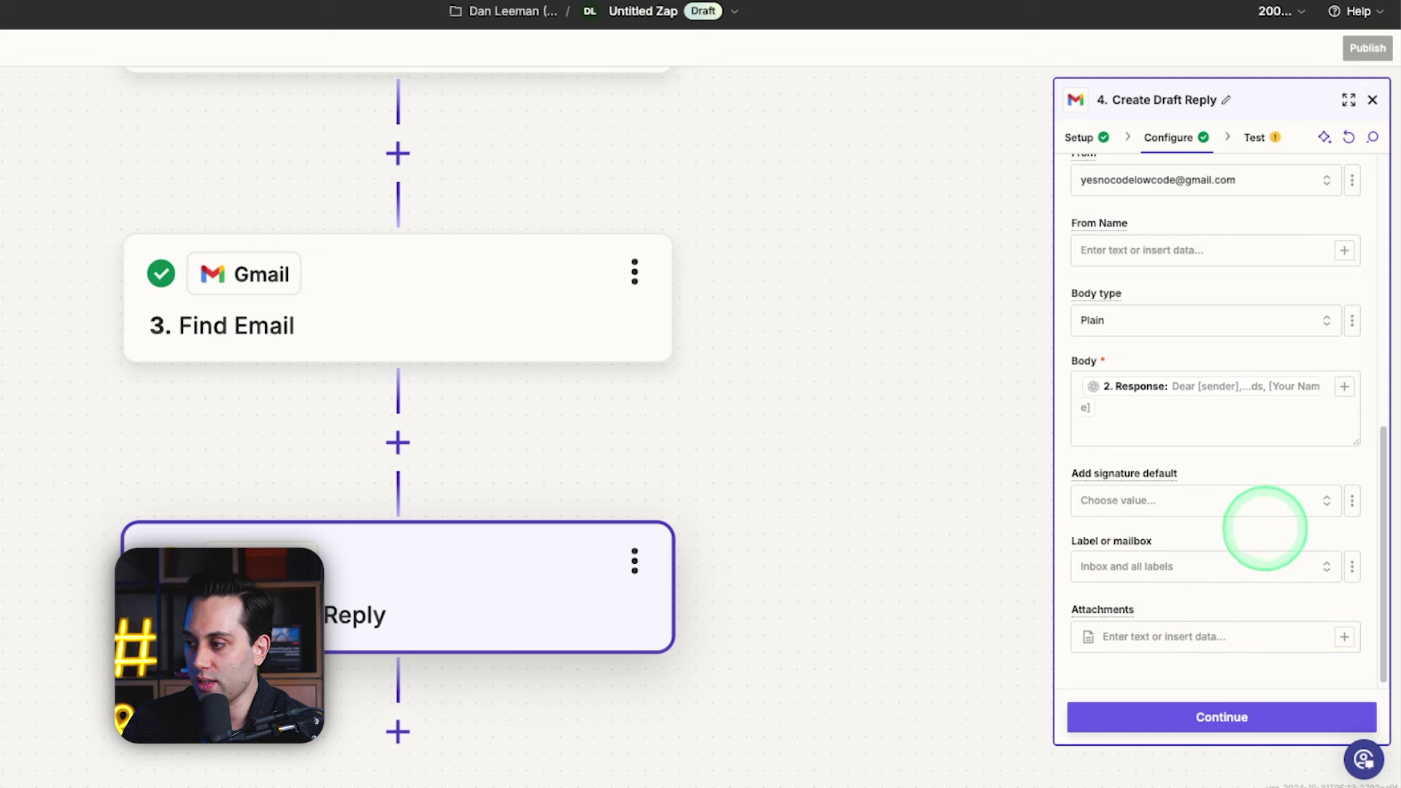
left_click(1210, 717)
left_click(1290, 716)
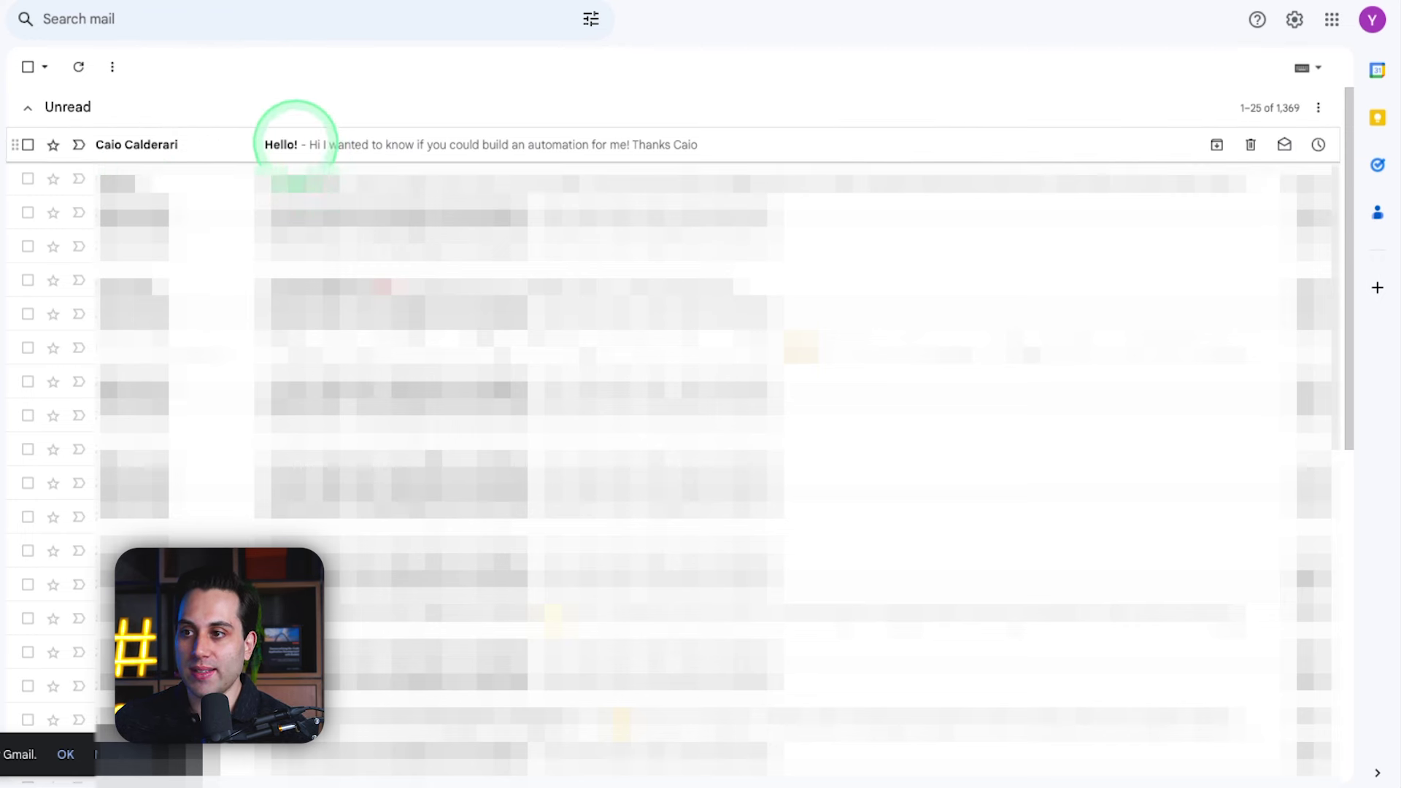
Step: Reload Gmail and open the Hello! email to view its generated draft reply
key("F5")
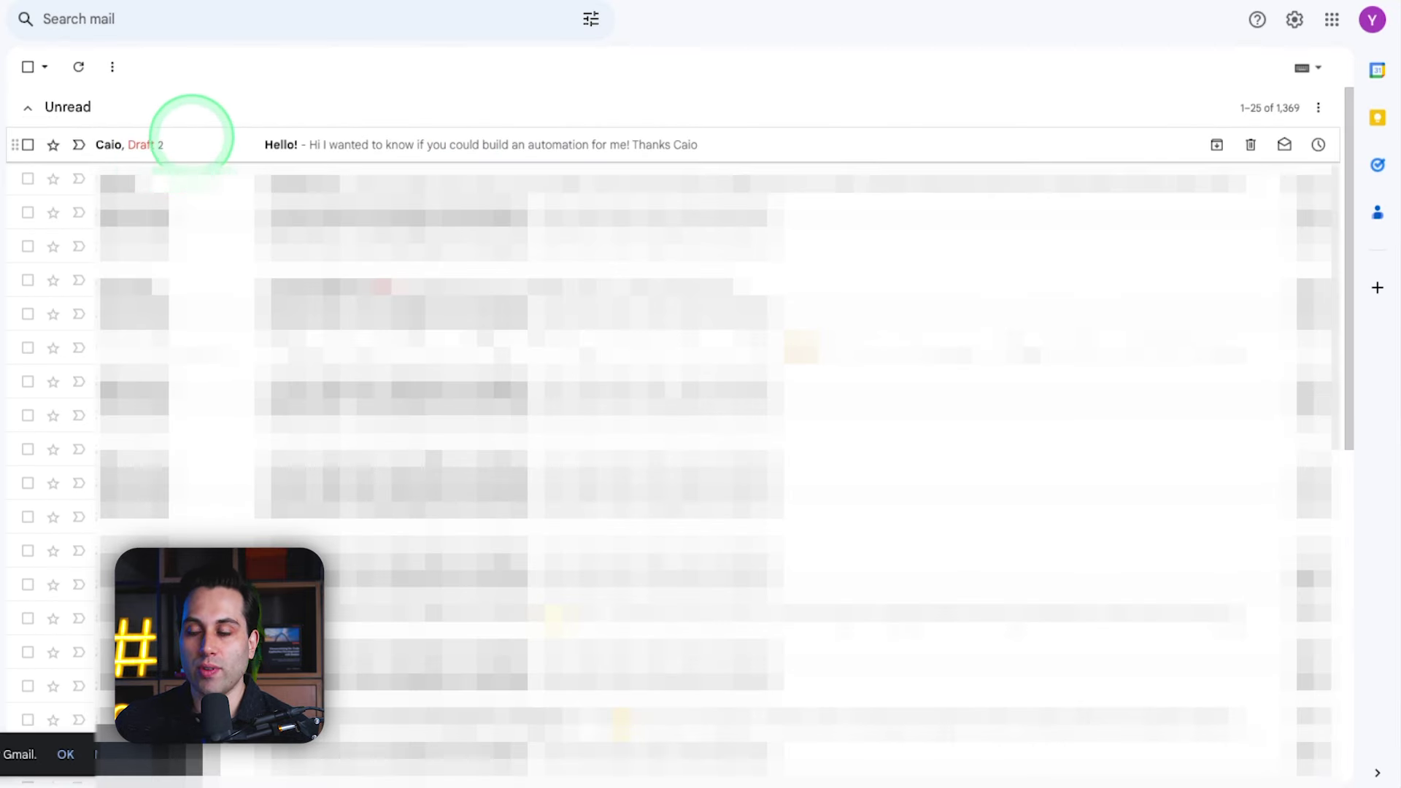
left_click(194, 139)
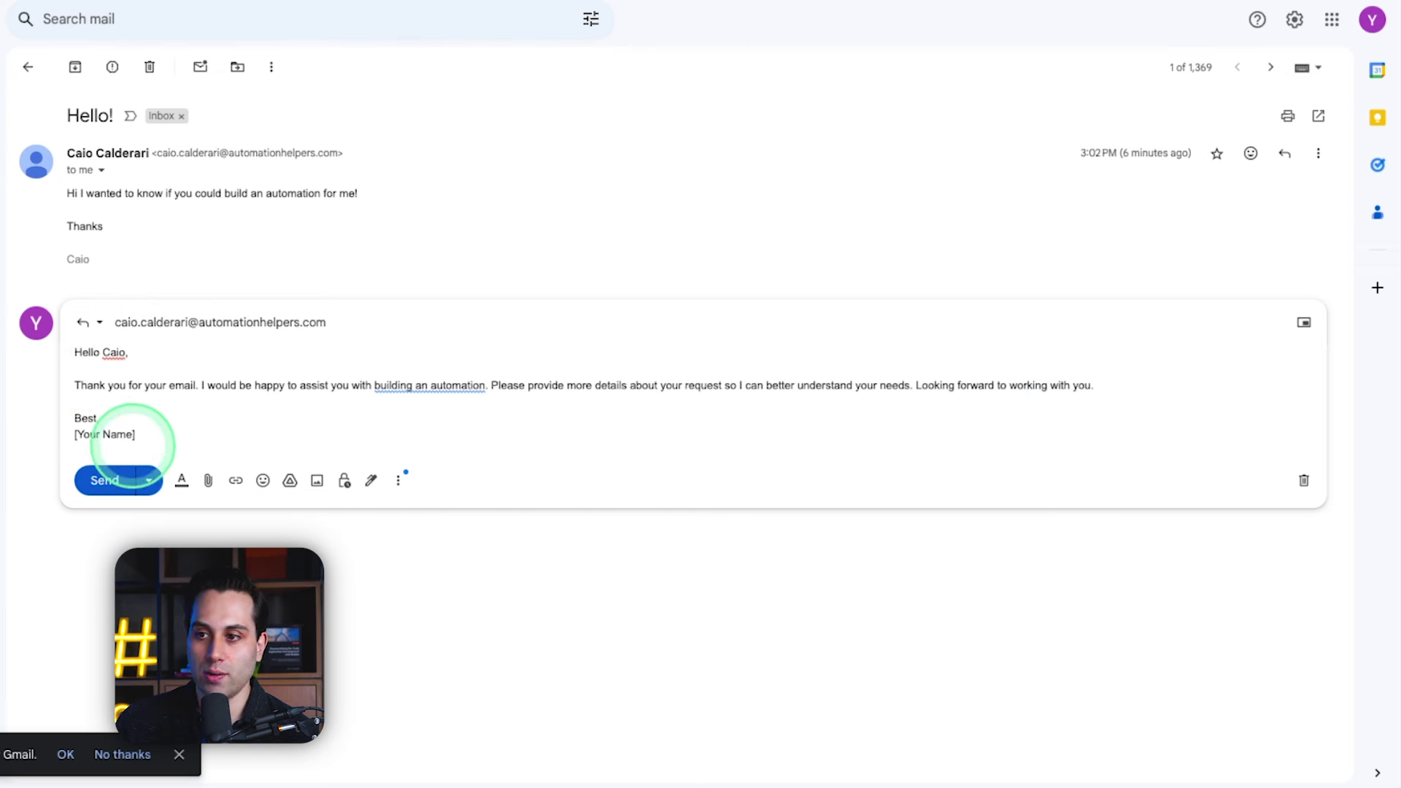
Step: Add a comma after 'Best' and replace [Your Name] with 'My Name'
type(",")
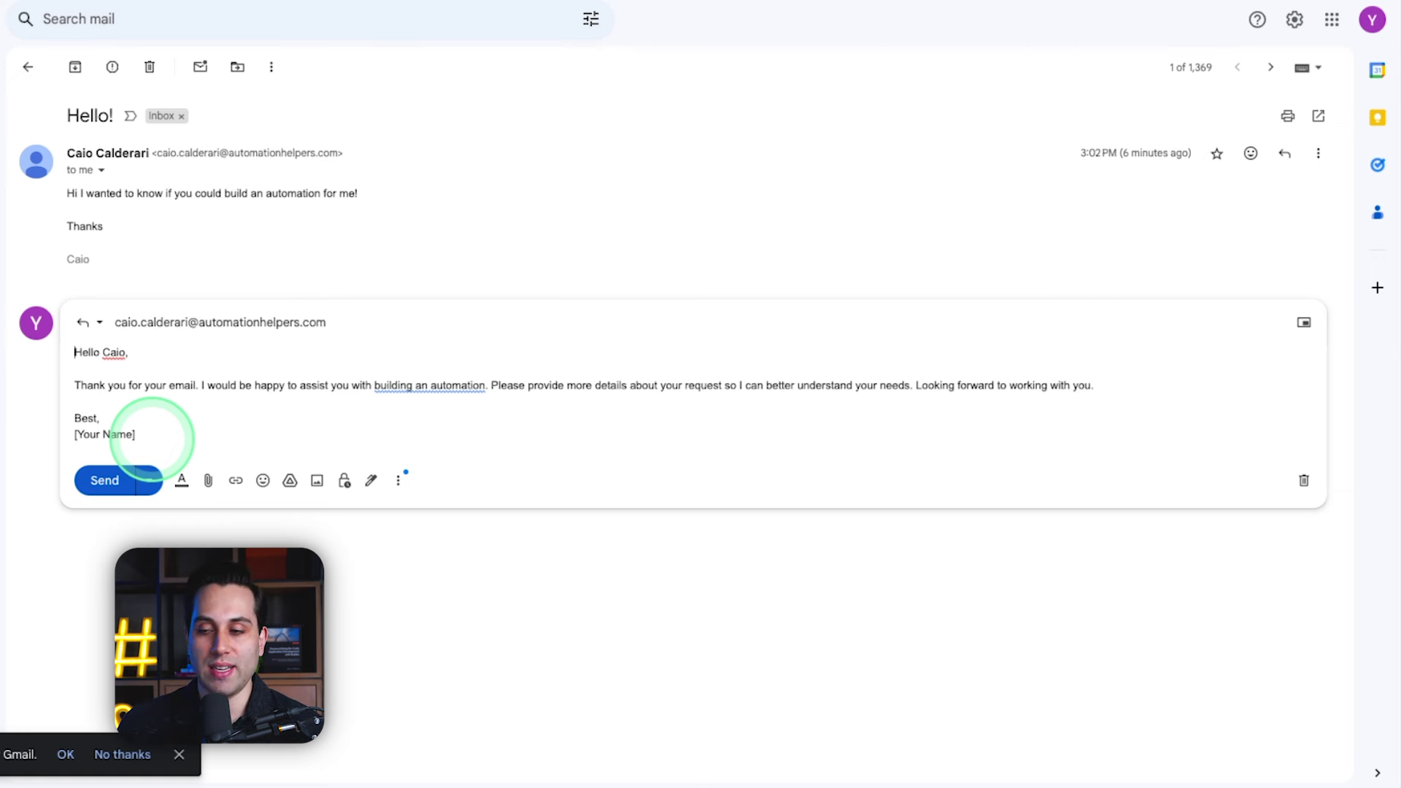
left_click_drag(152, 439, 69, 438)
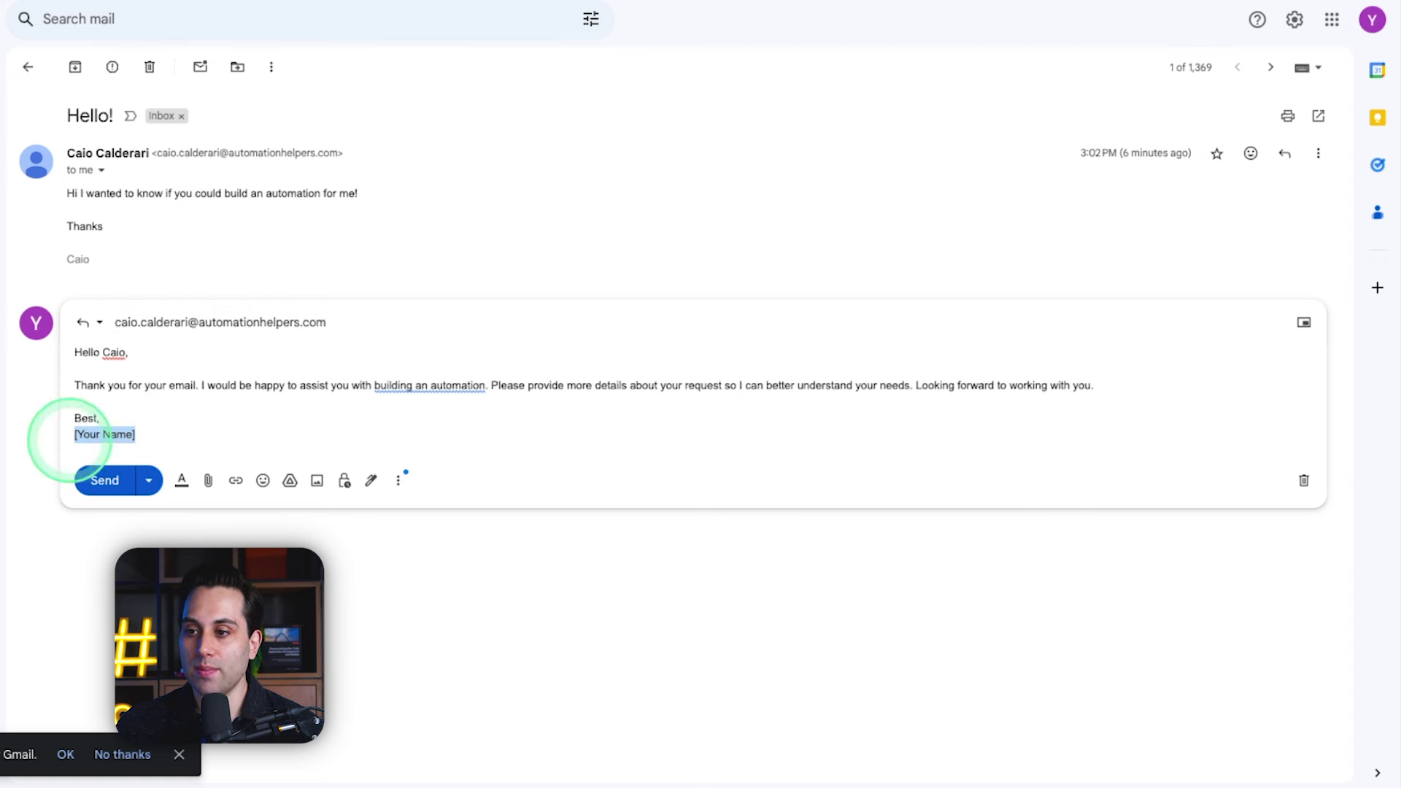
type("My Name")
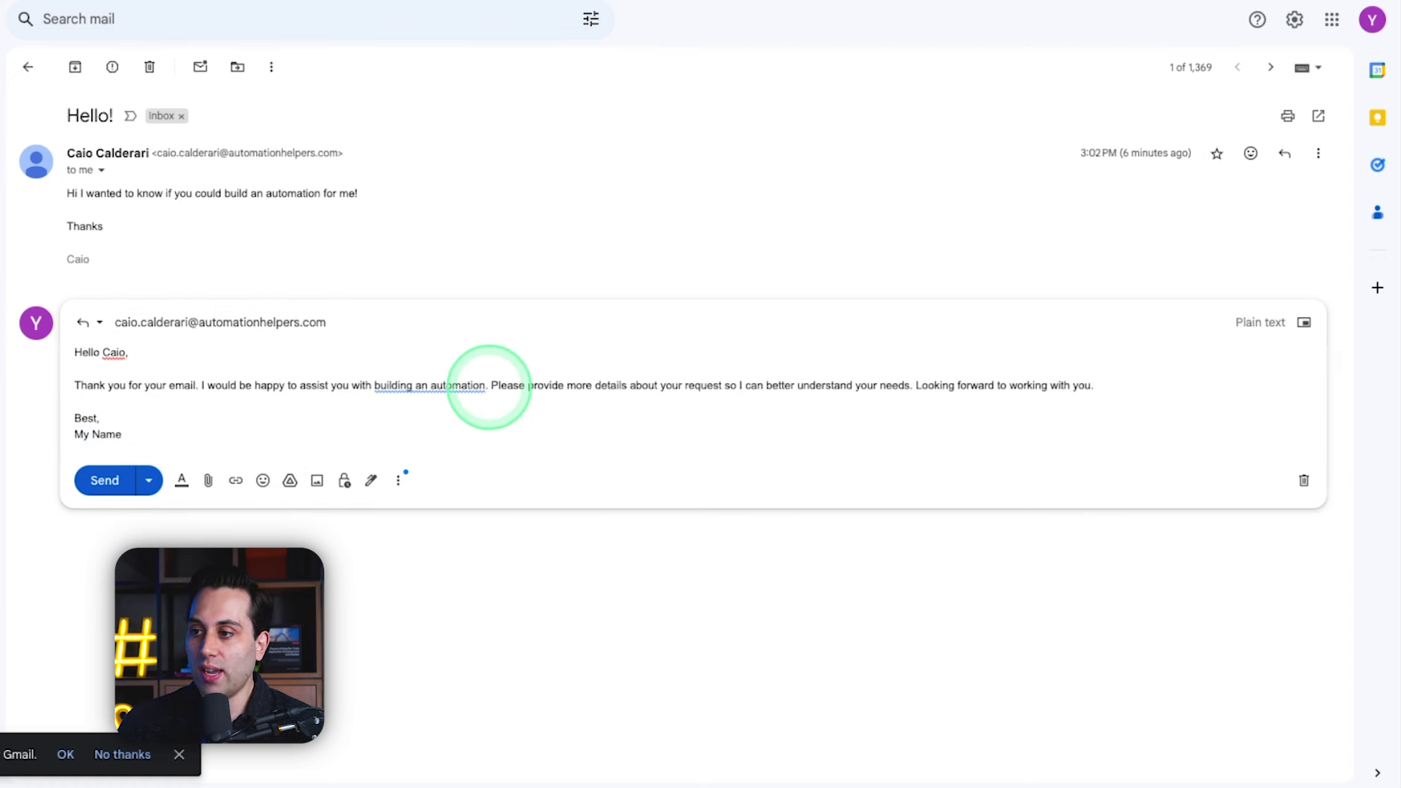
Step: Put 'Please provide' on its own line and add a blank line after the body
left_click(487, 387)
key("Return")
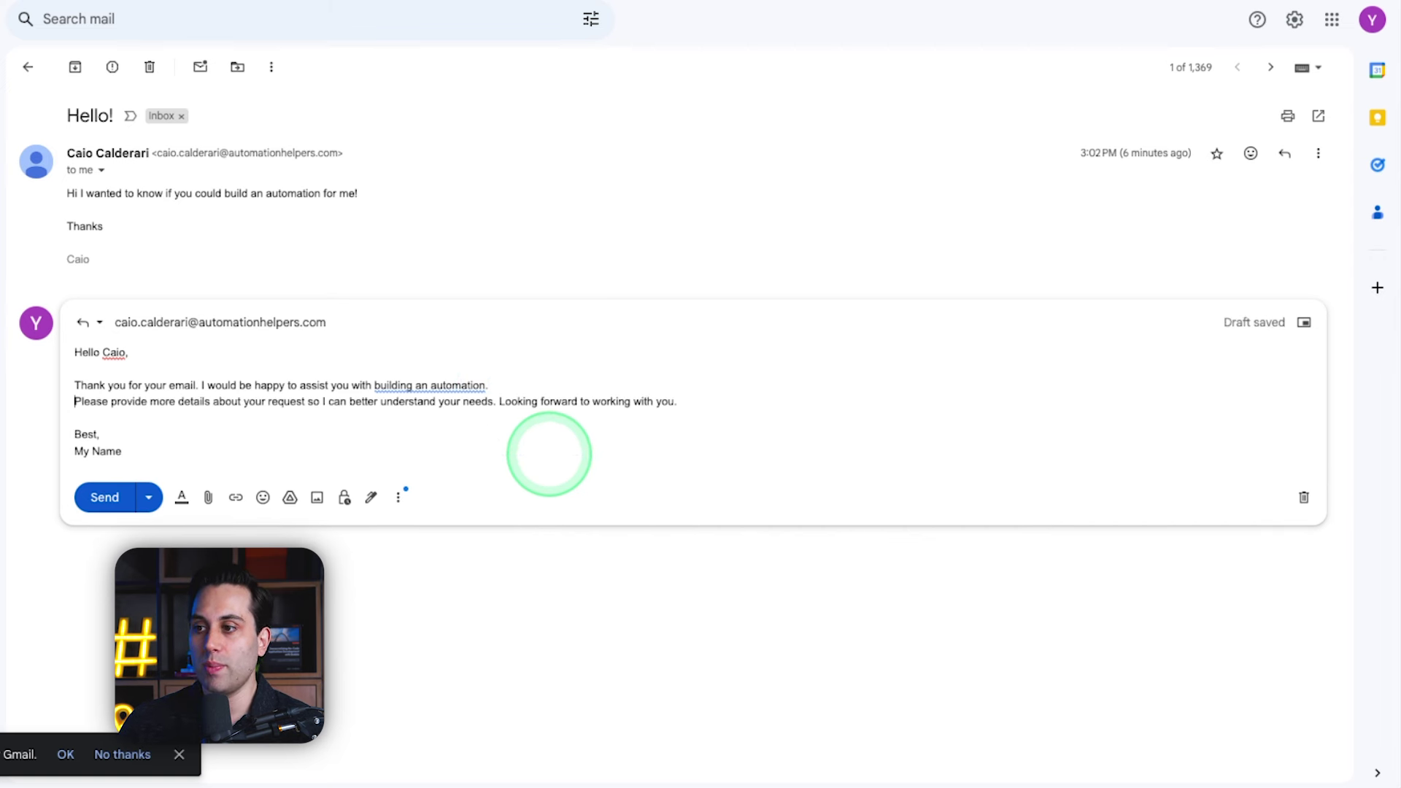
left_click(701, 409)
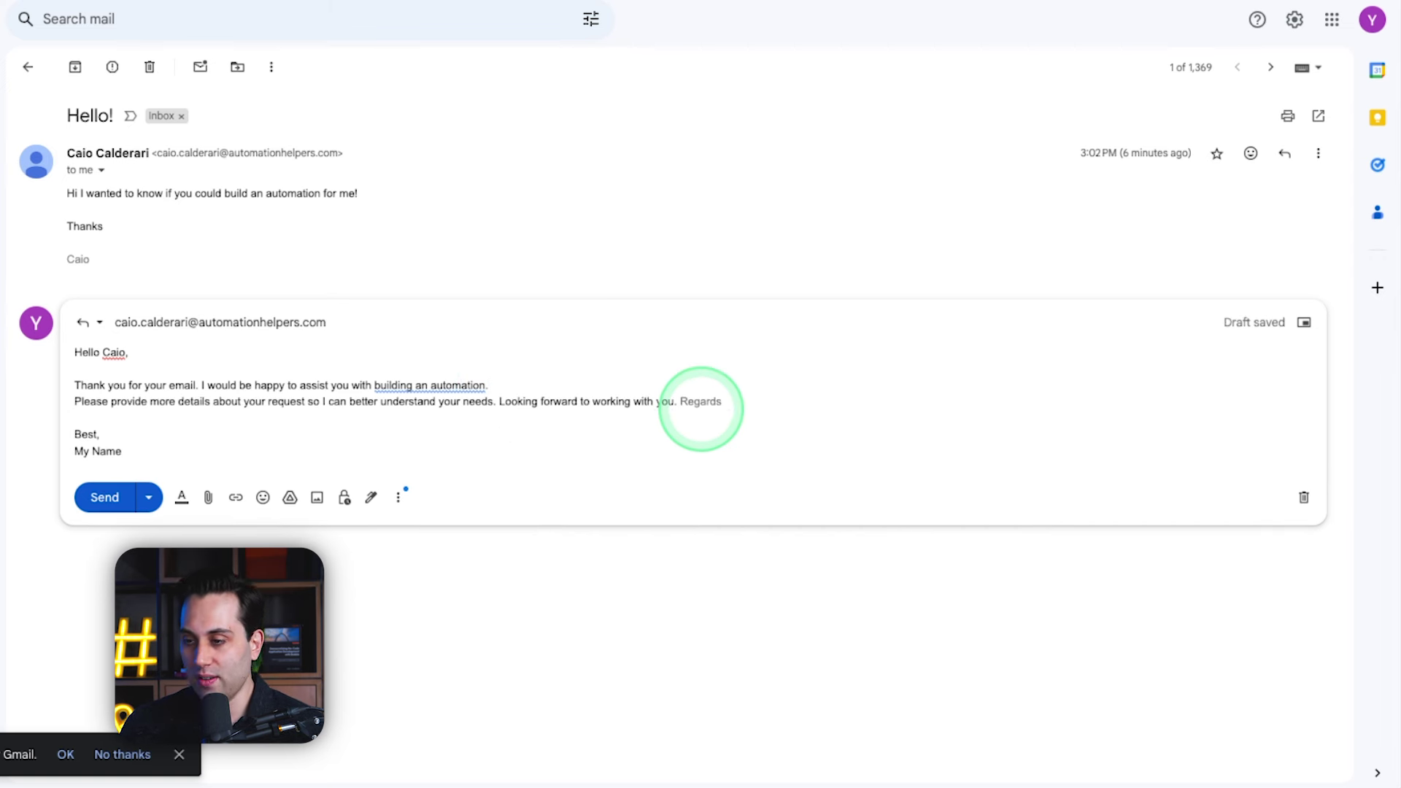
key("Return")
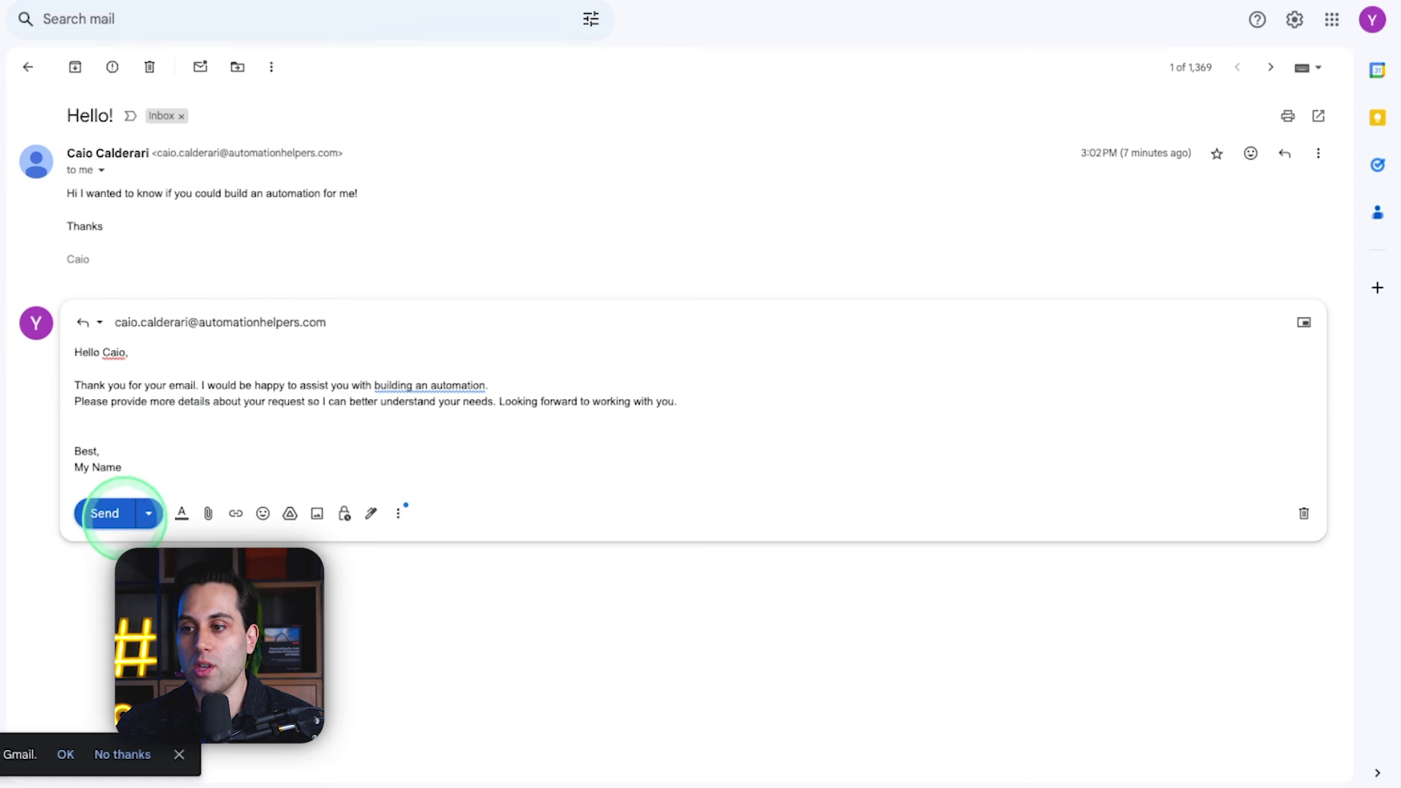
left_click(106, 513)
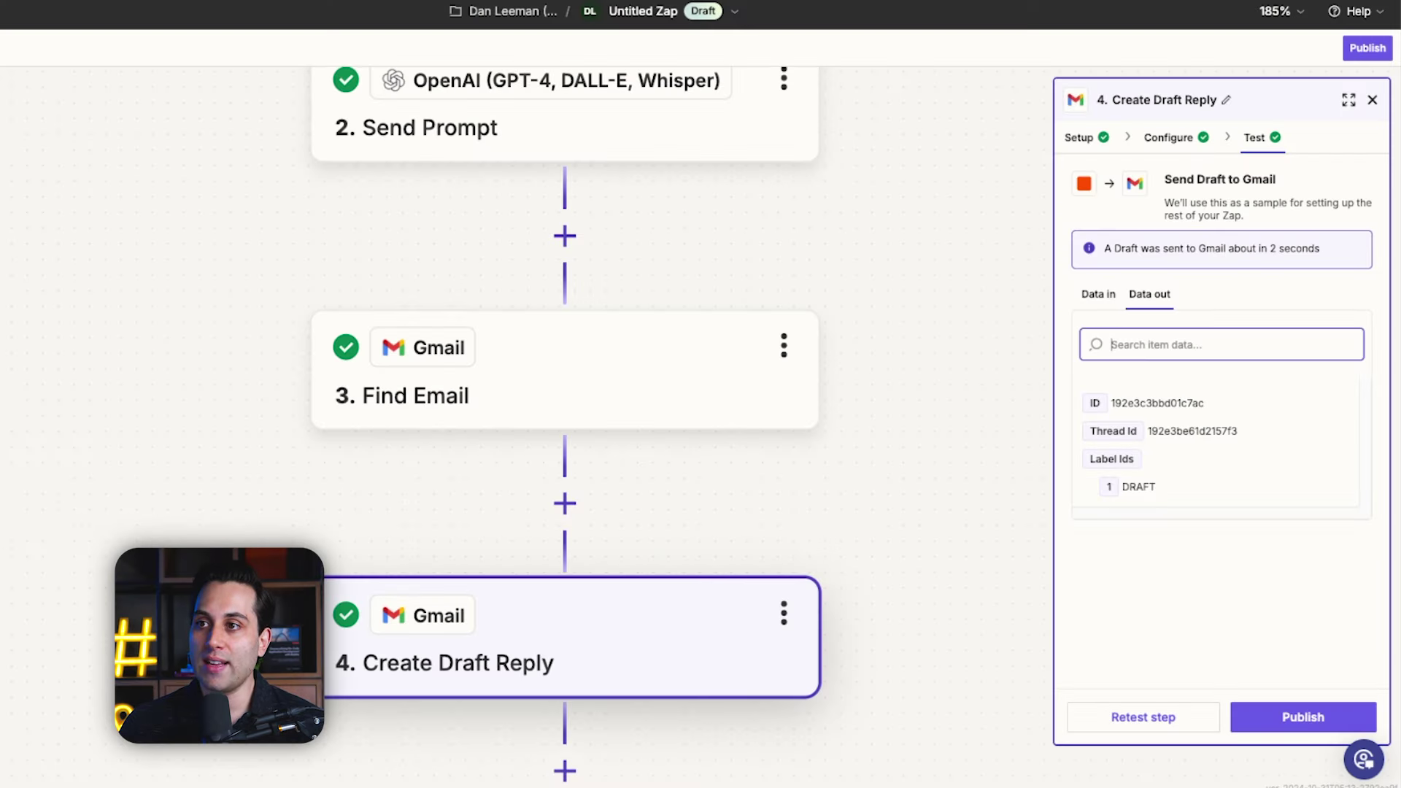
Step: Add a Gmail step after Create Draft Reply with the Send Email action event
scroll(620, 532, "down", 3)
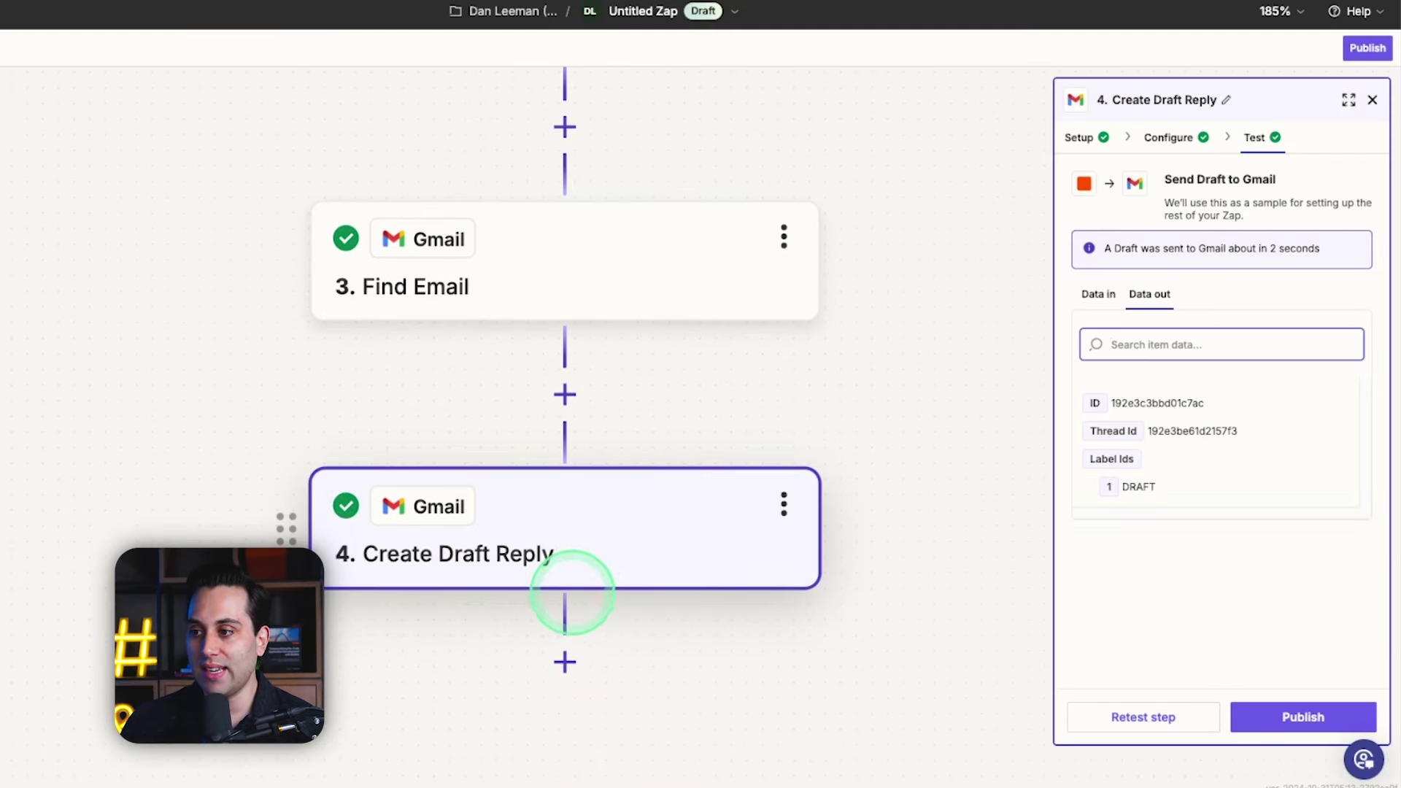
left_click(565, 546)
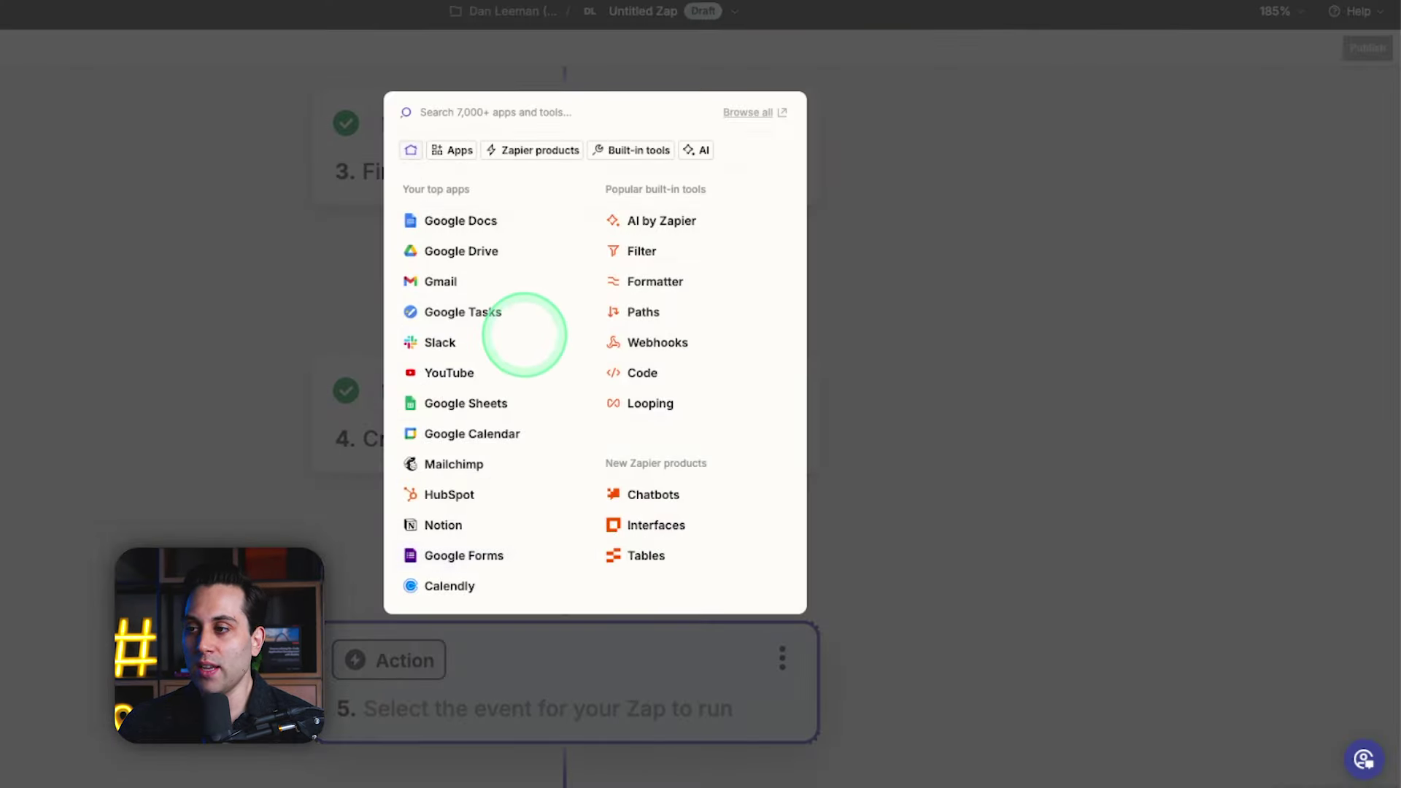
left_click(438, 279)
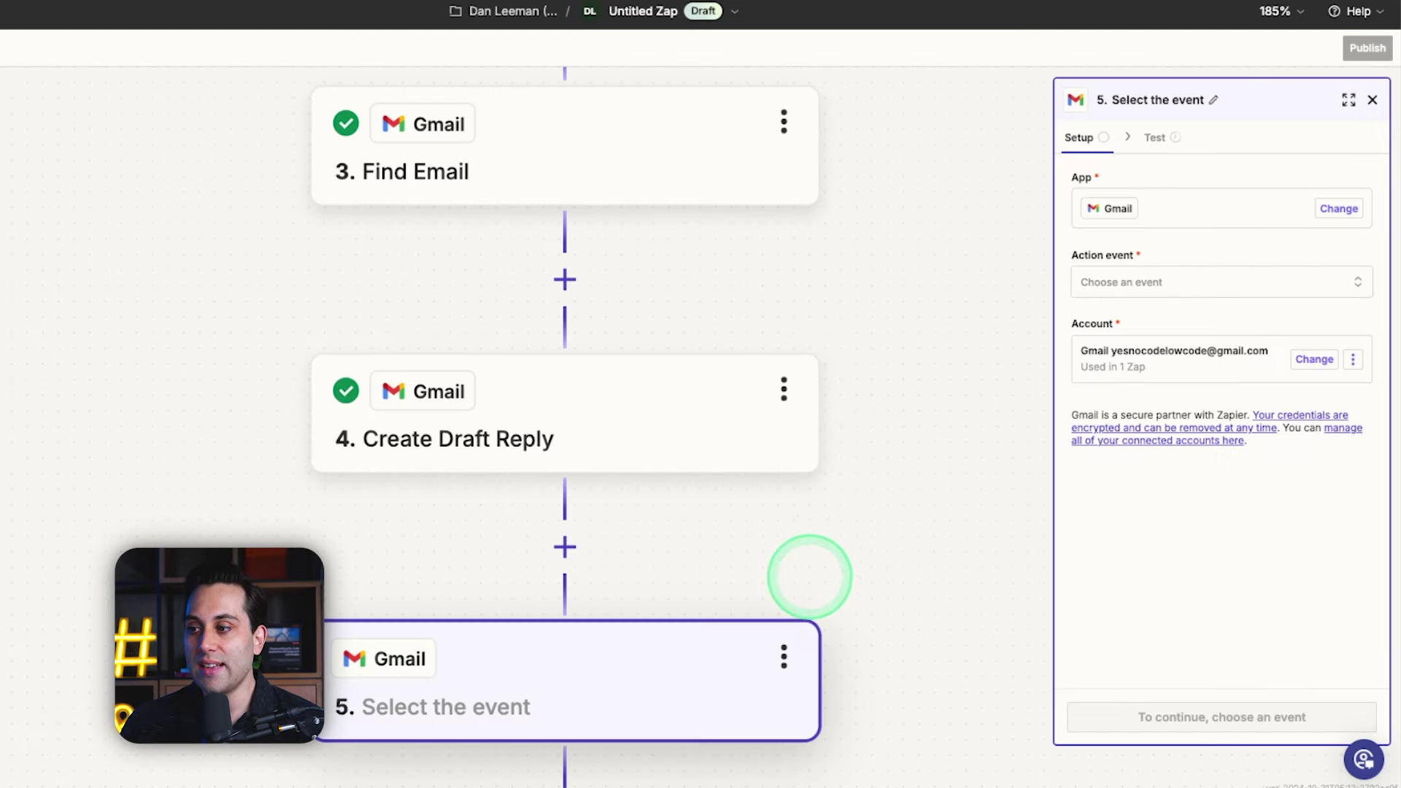
left_click(1124, 284)
scroll(829, 453, "down", 5)
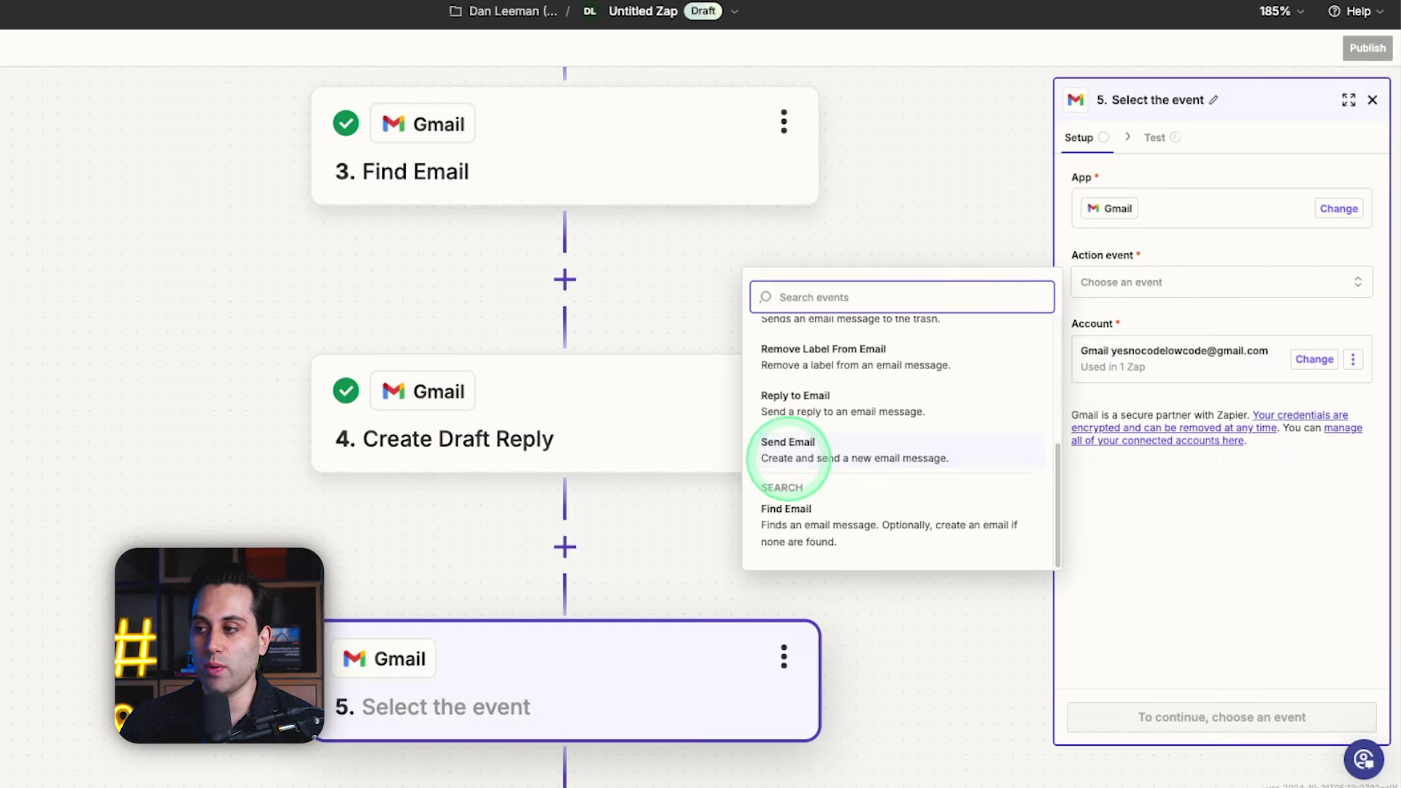
left_click(792, 446)
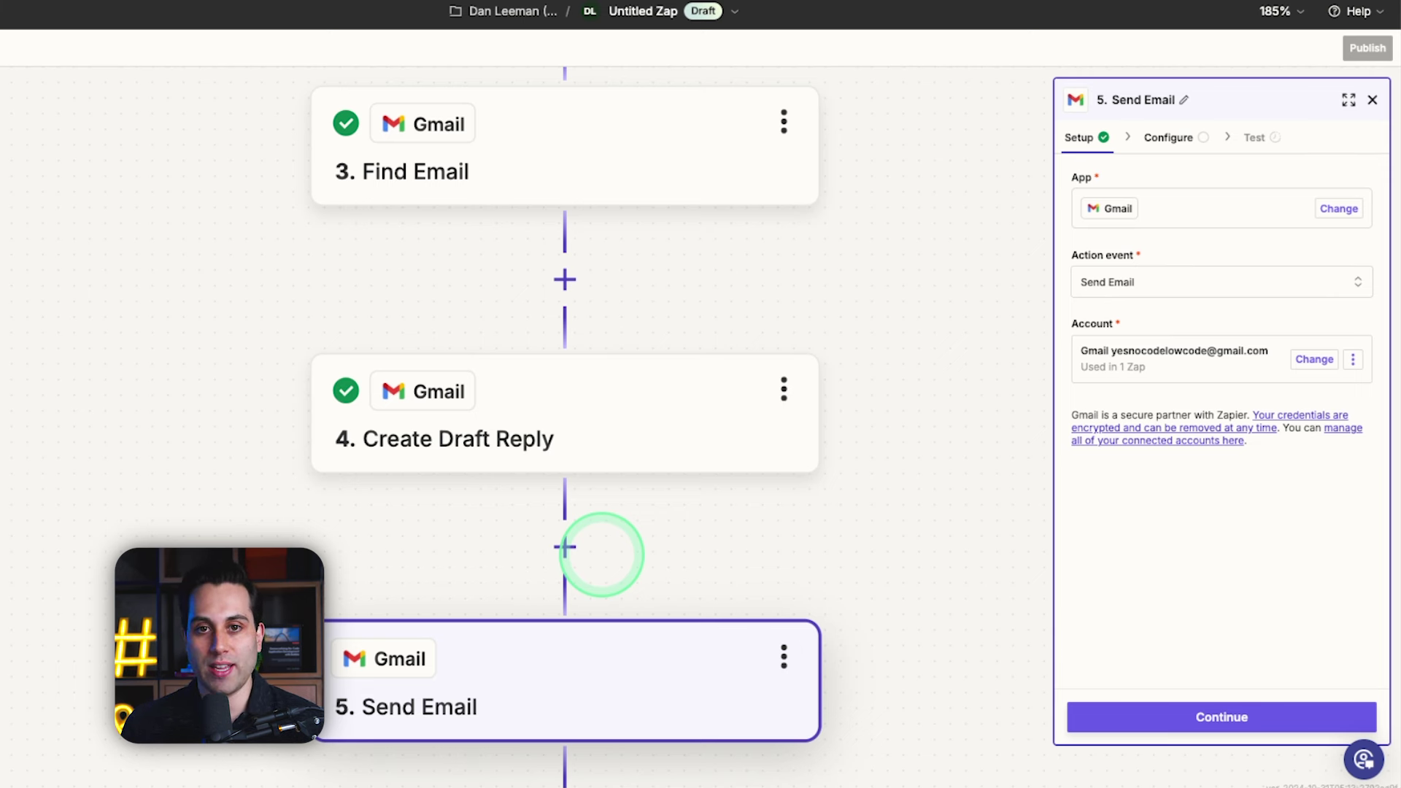
scroll(601, 555, "up", 5)
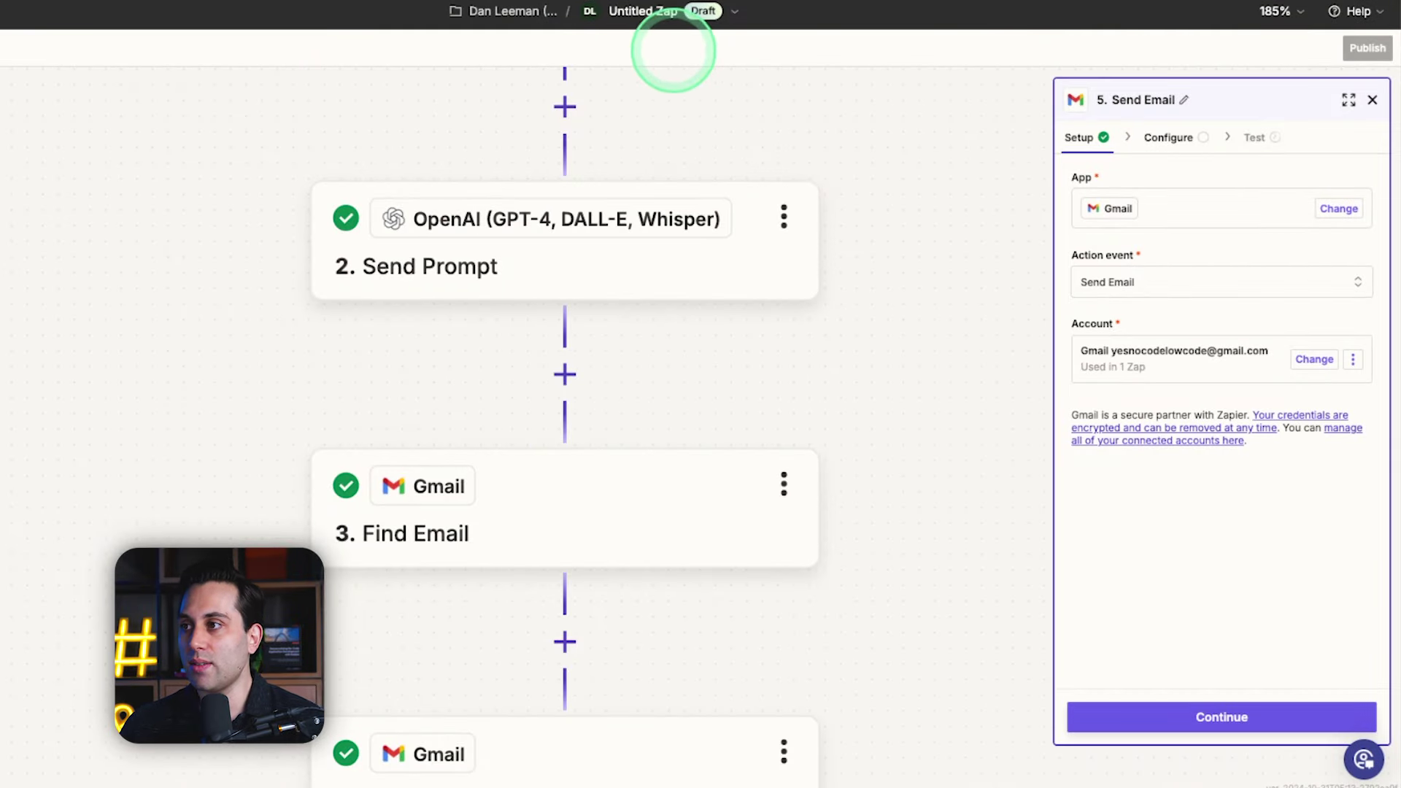
Step: Retitle the Zap 'Email Replay AI Assistant', publish it, and dismiss the Zap-is-on message
left_click(665, 15)
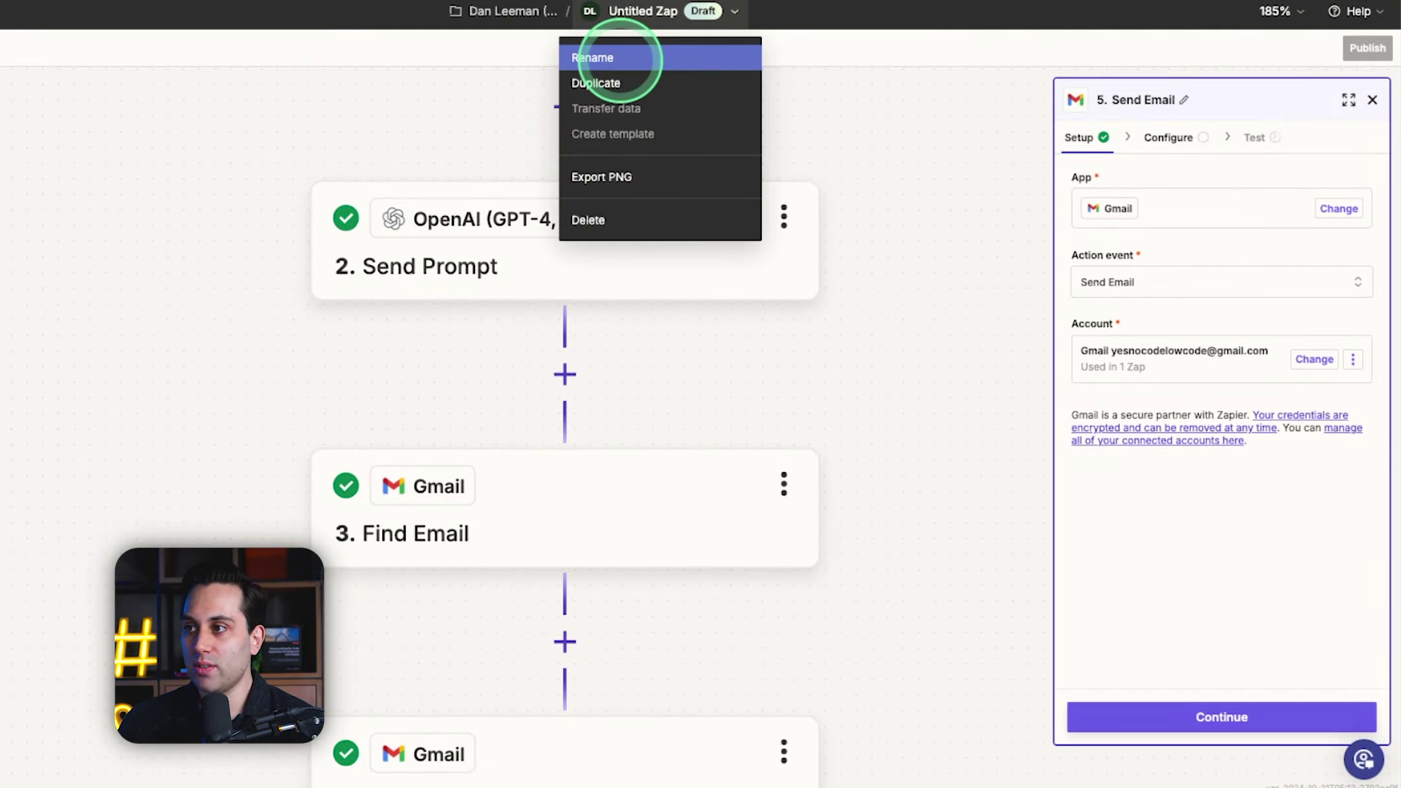
left_click(620, 59)
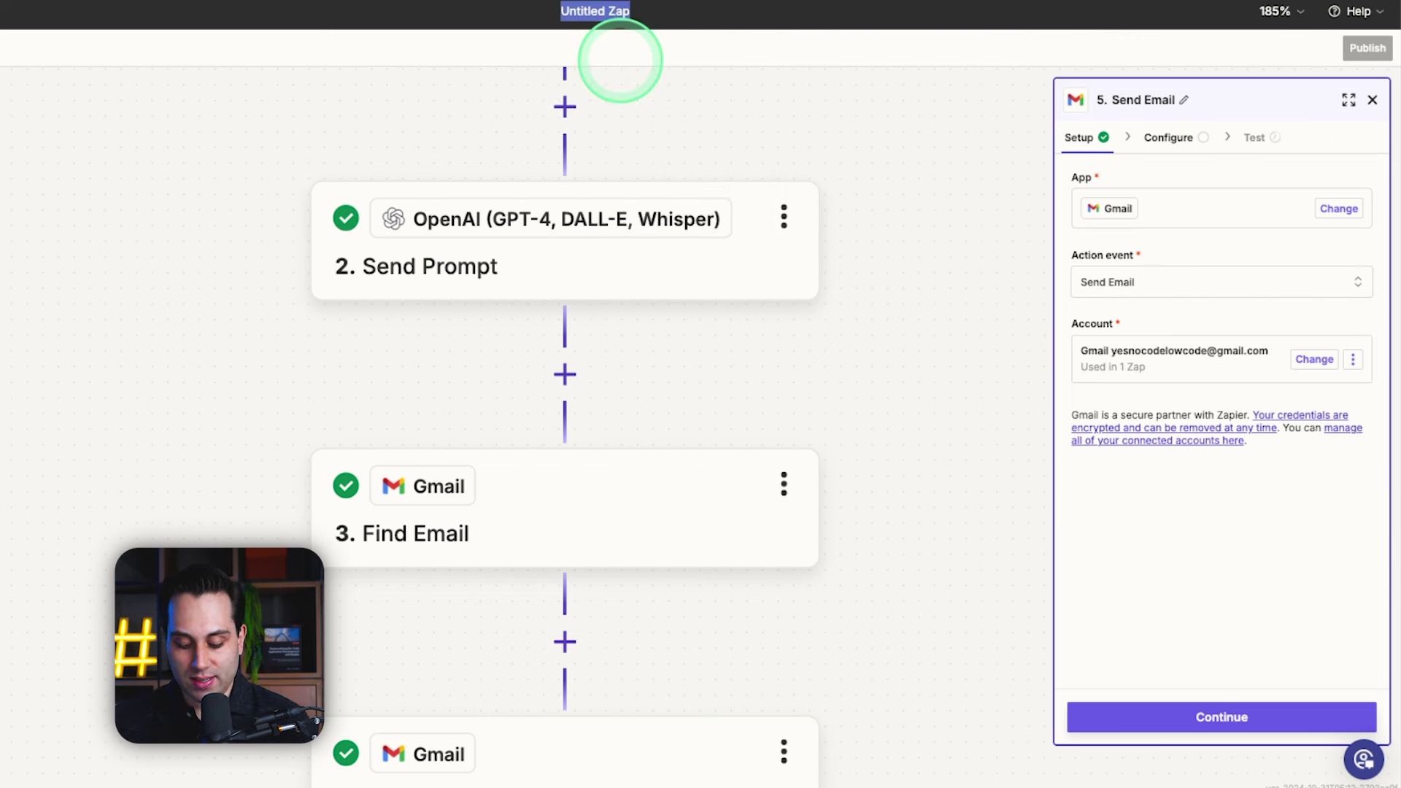
type("Email AI Assistant")
key("ctrl+Left")
key("ctrl+Left")
type("Replay")
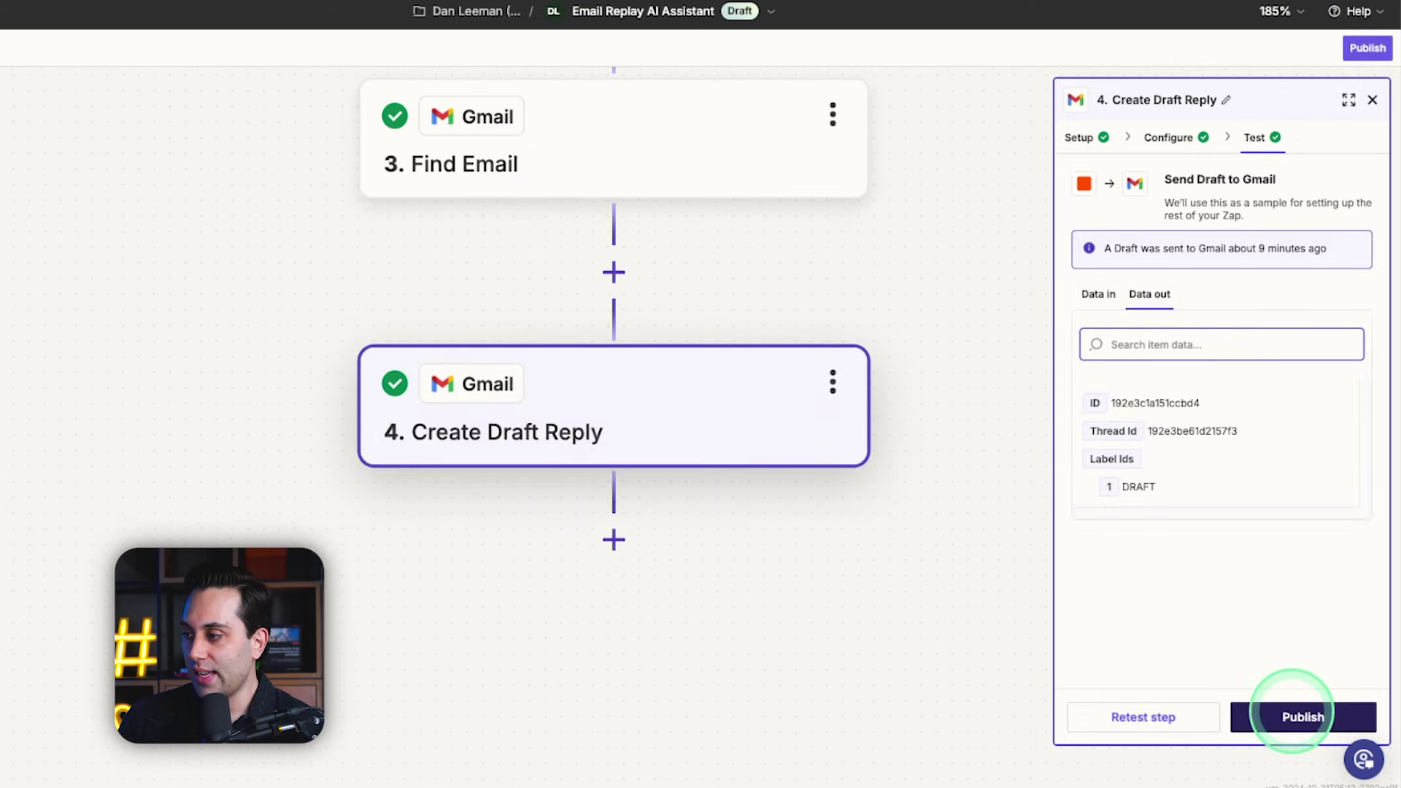
left_click(1292, 717)
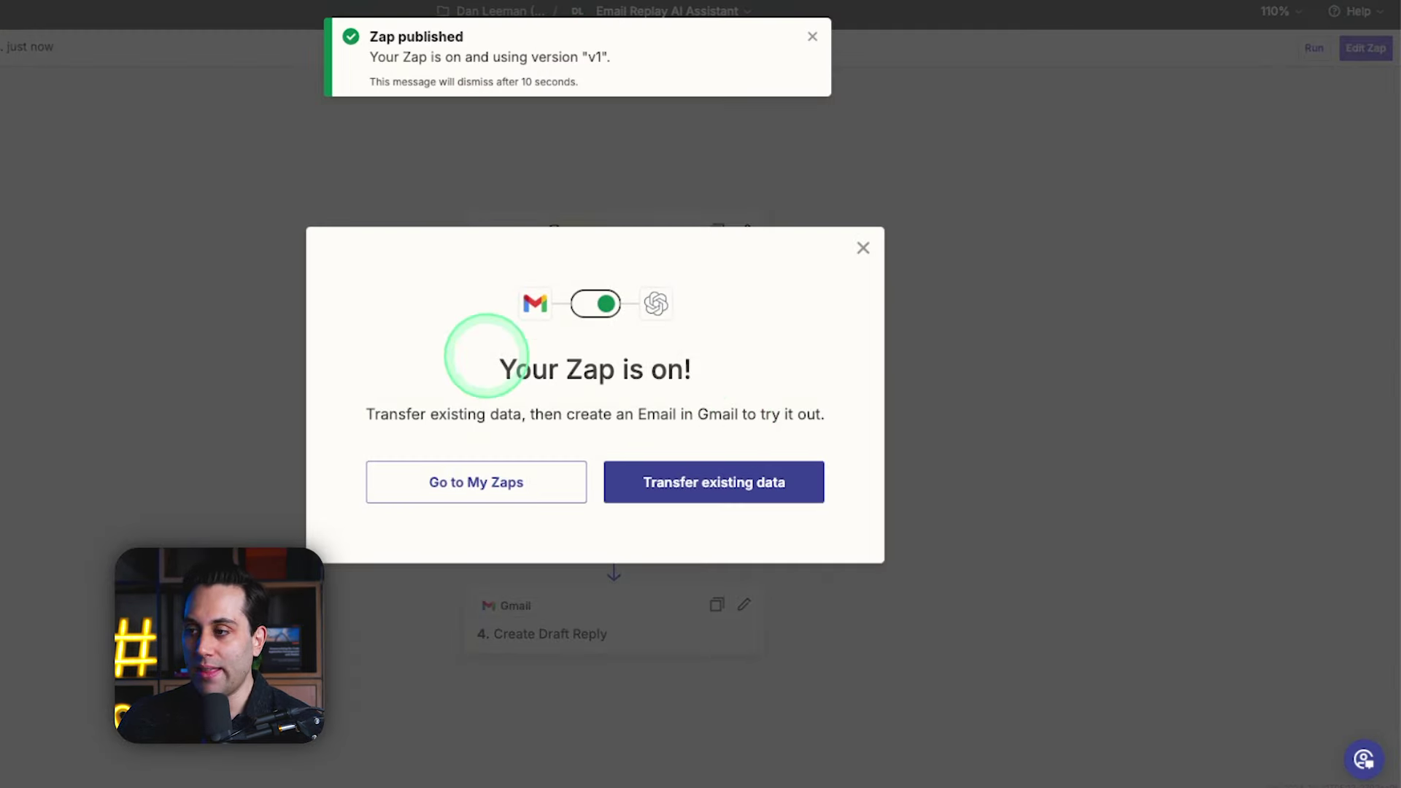
left_click(642, 461)
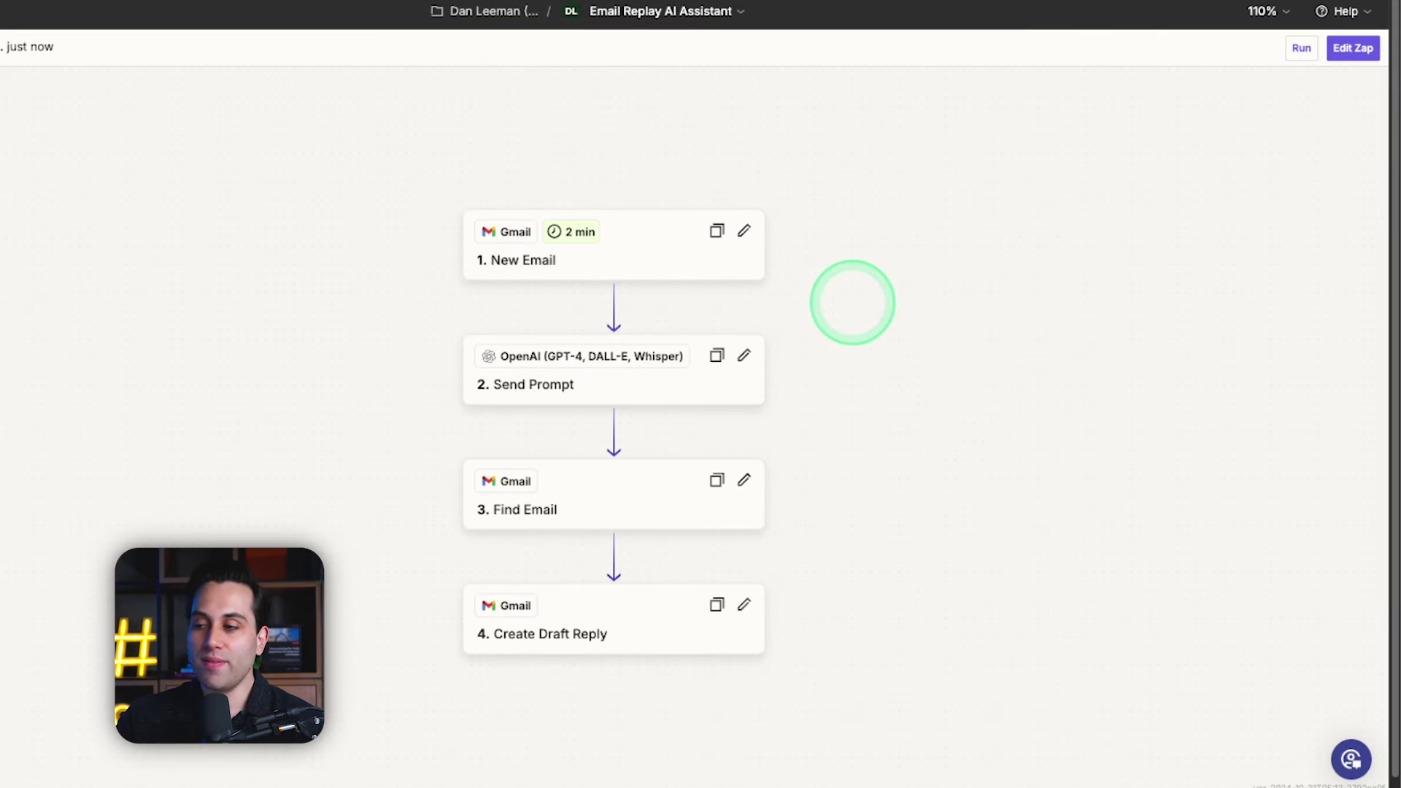
Step: Scroll through the published Zap's canvas to review its four steps
scroll(852, 303, "up", 5)
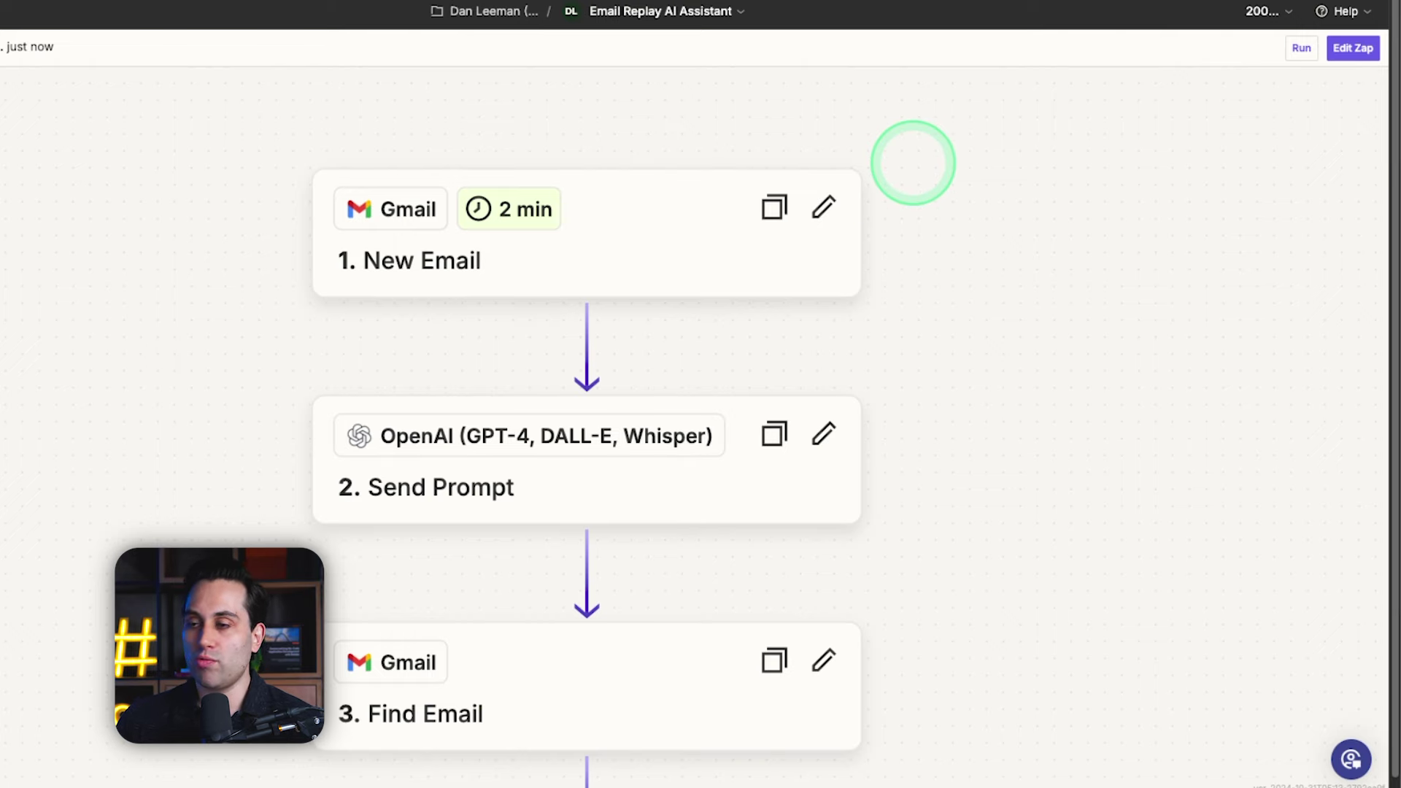
scroll(963, 379, "down", 5)
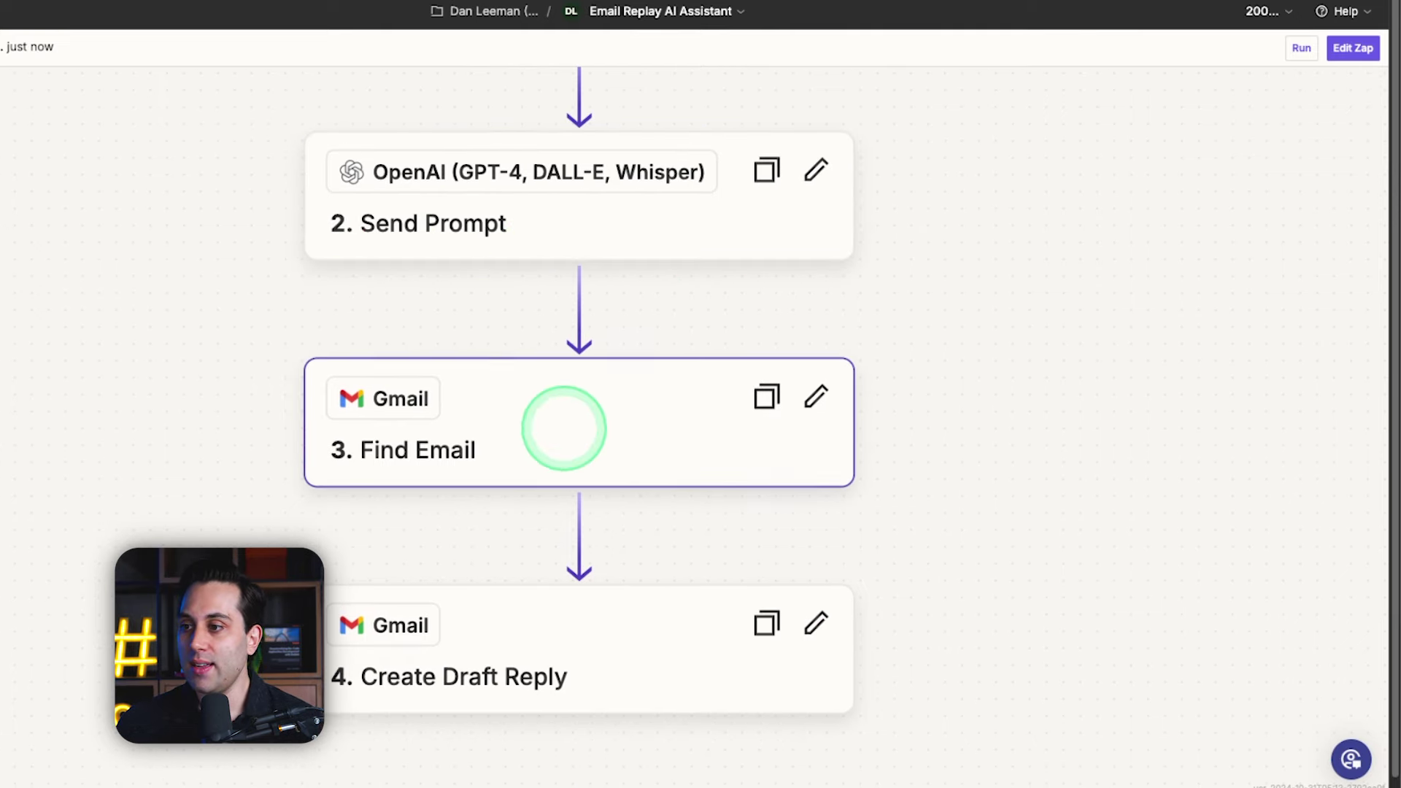
scroll(949, 432, "down", 1)
scroll(948, 432, "down", 3)
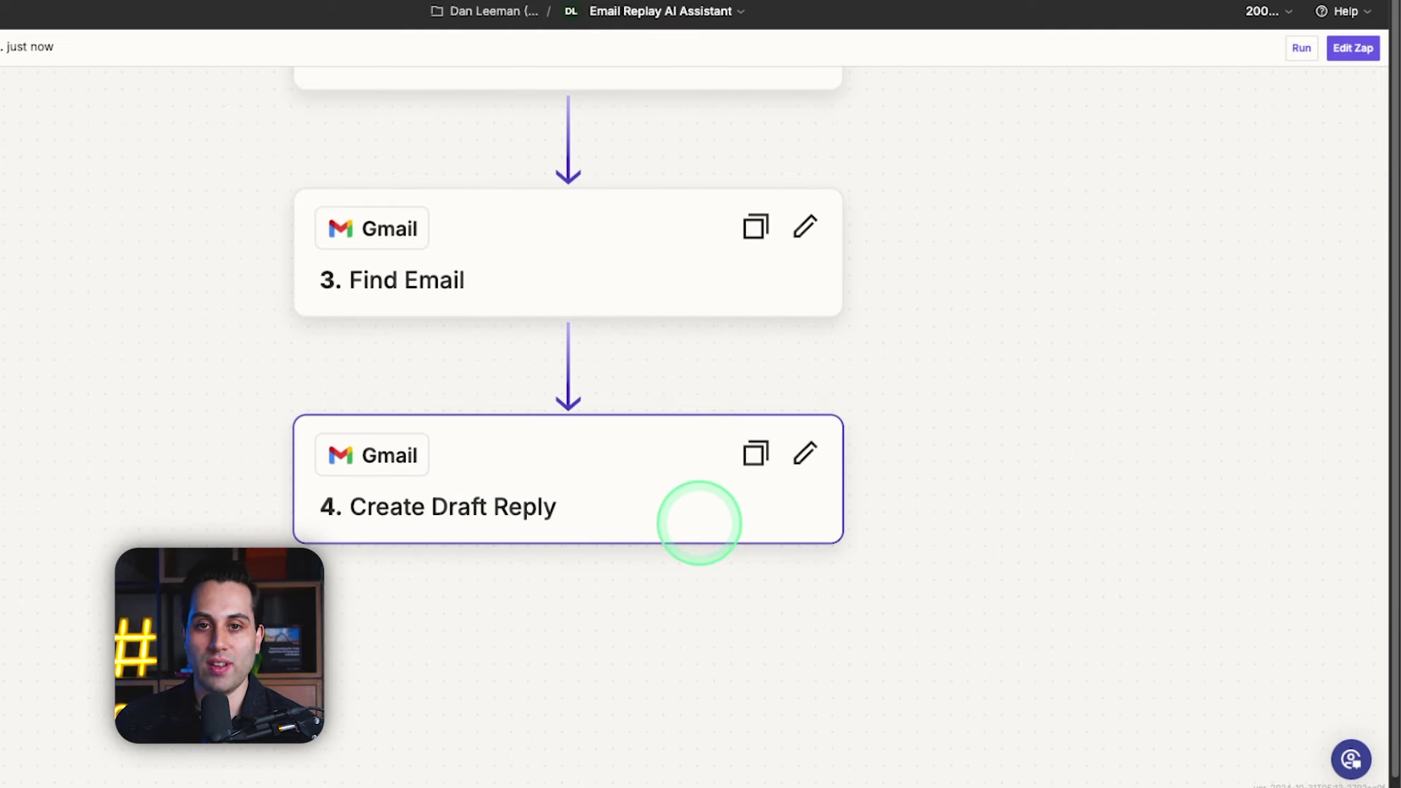
scroll(961, 267, "up", 1)
scroll(961, 268, "up", 4)
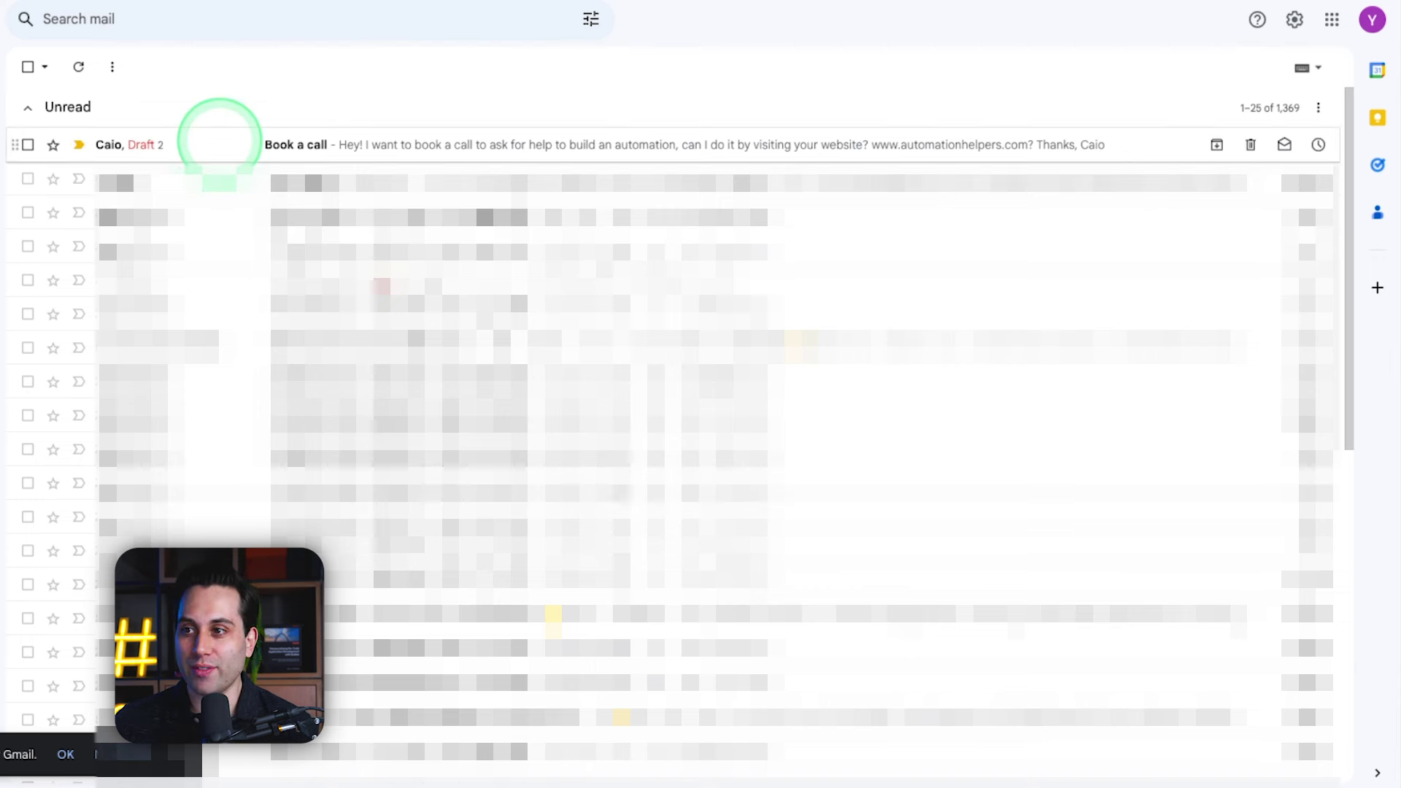
Step: Open the 'Book a call' email from the Gmail inbox
left_click(219, 142)
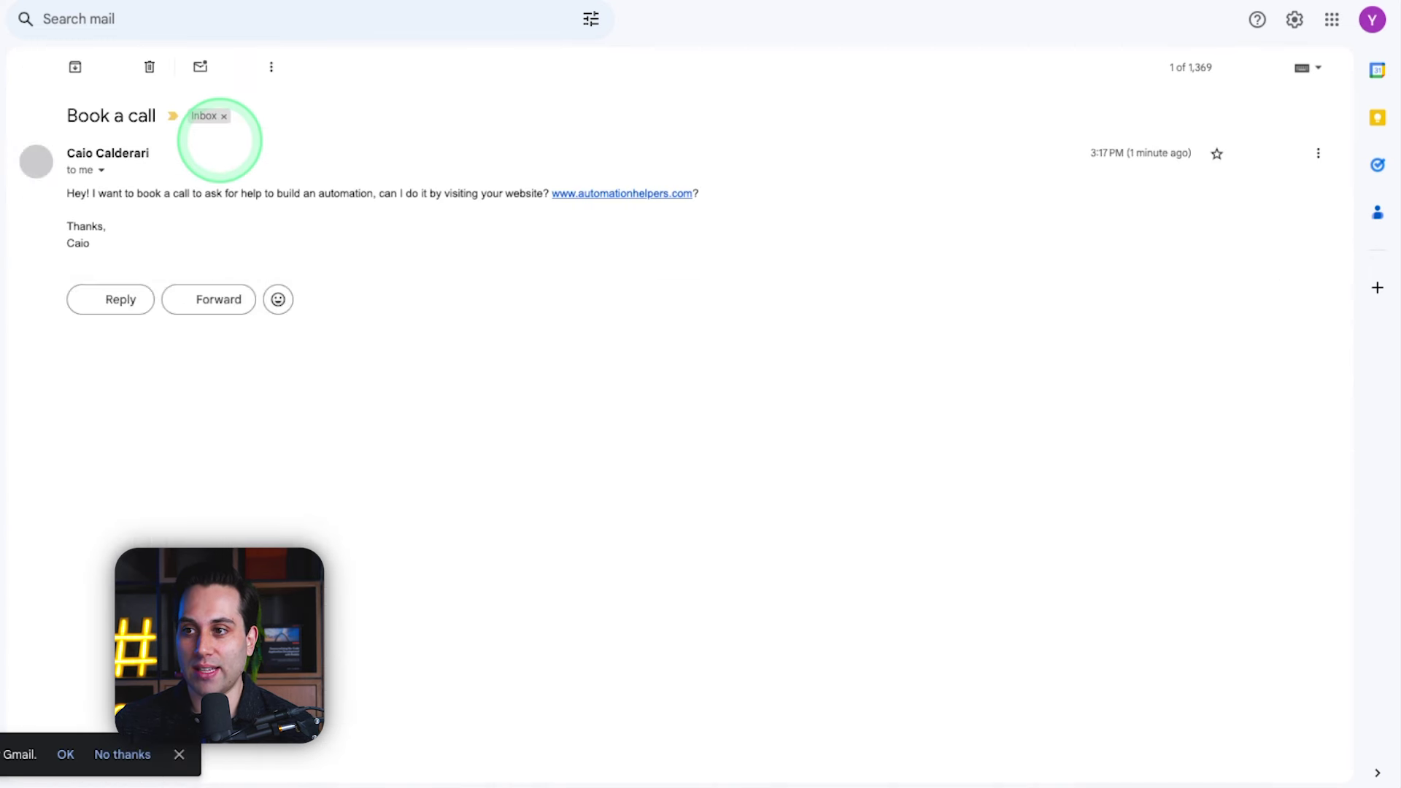